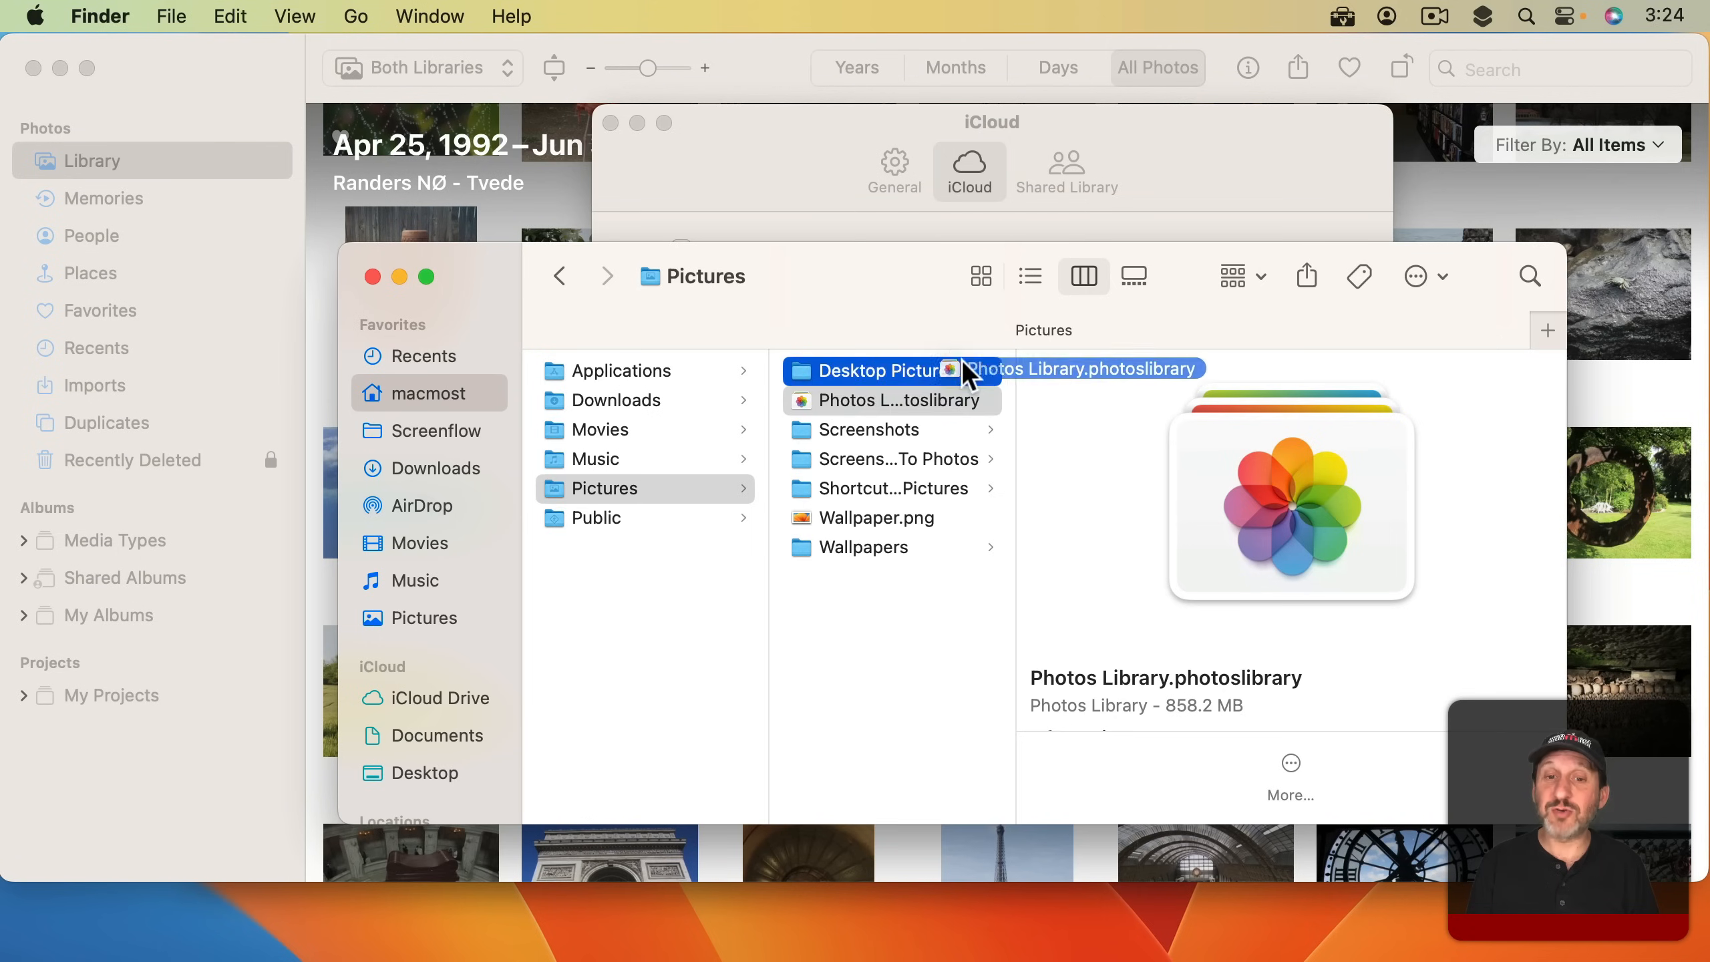
Select the Photos Library file in the Pictures folder, and return to Photos to close the iCloud settings.
{"action": "left_click", "coordinate": [803, 405]}
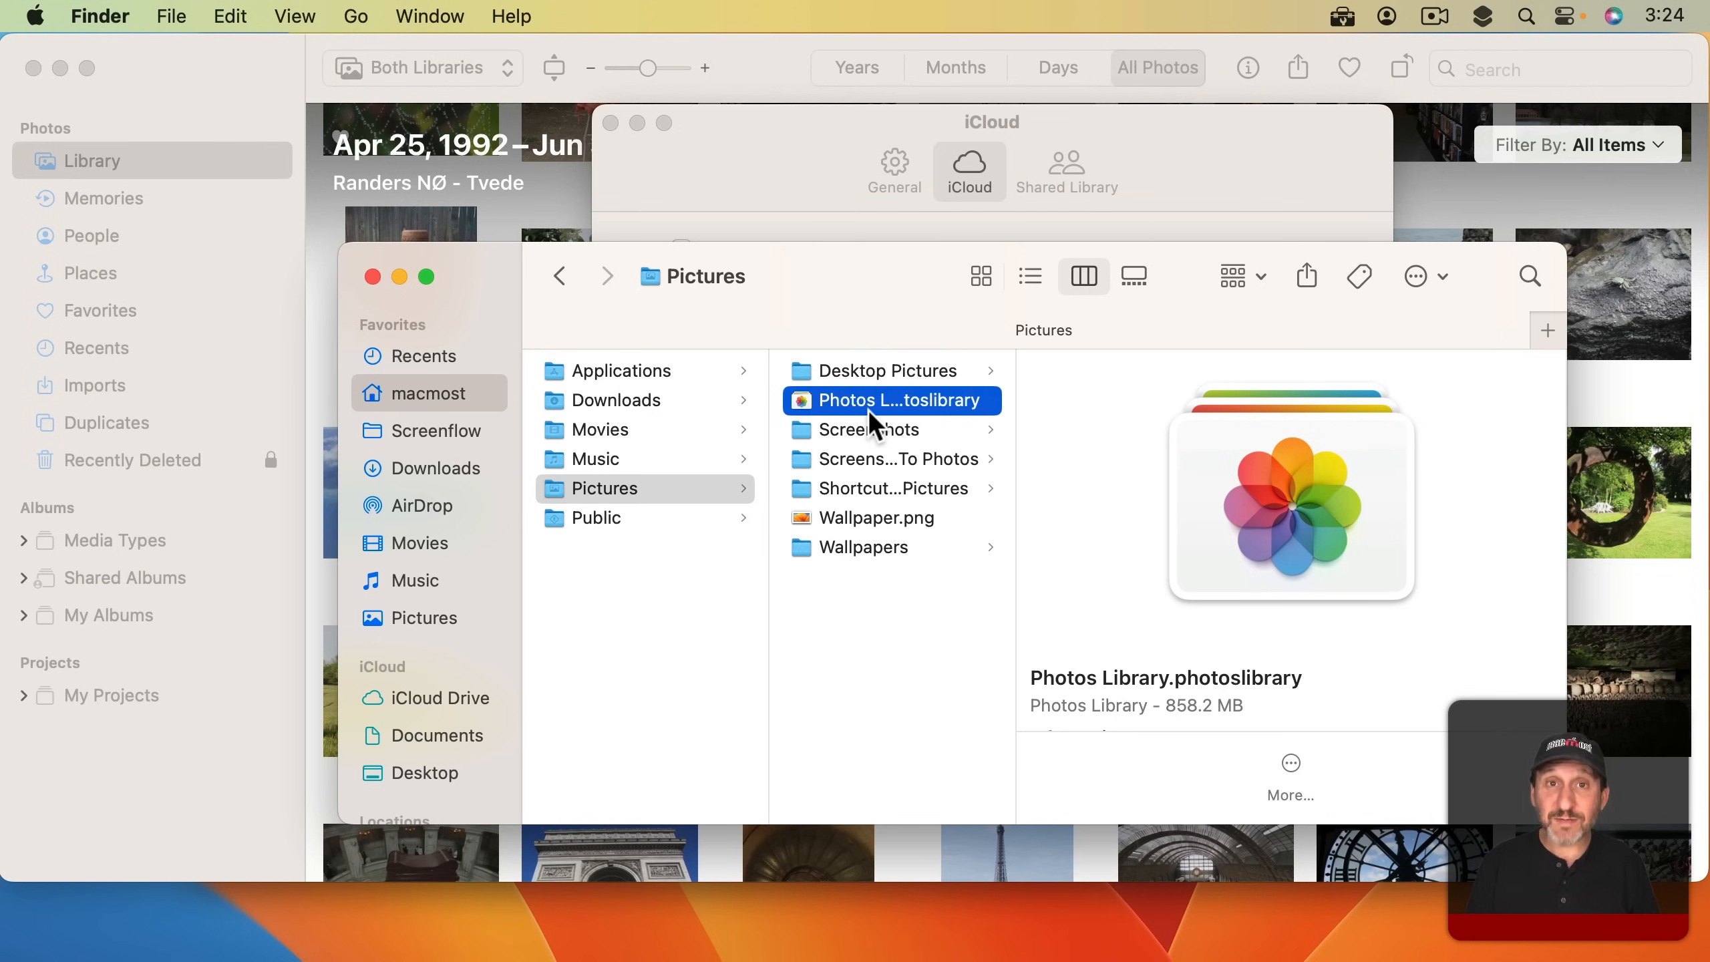
{"action": "key", "text": "super+Tab"}
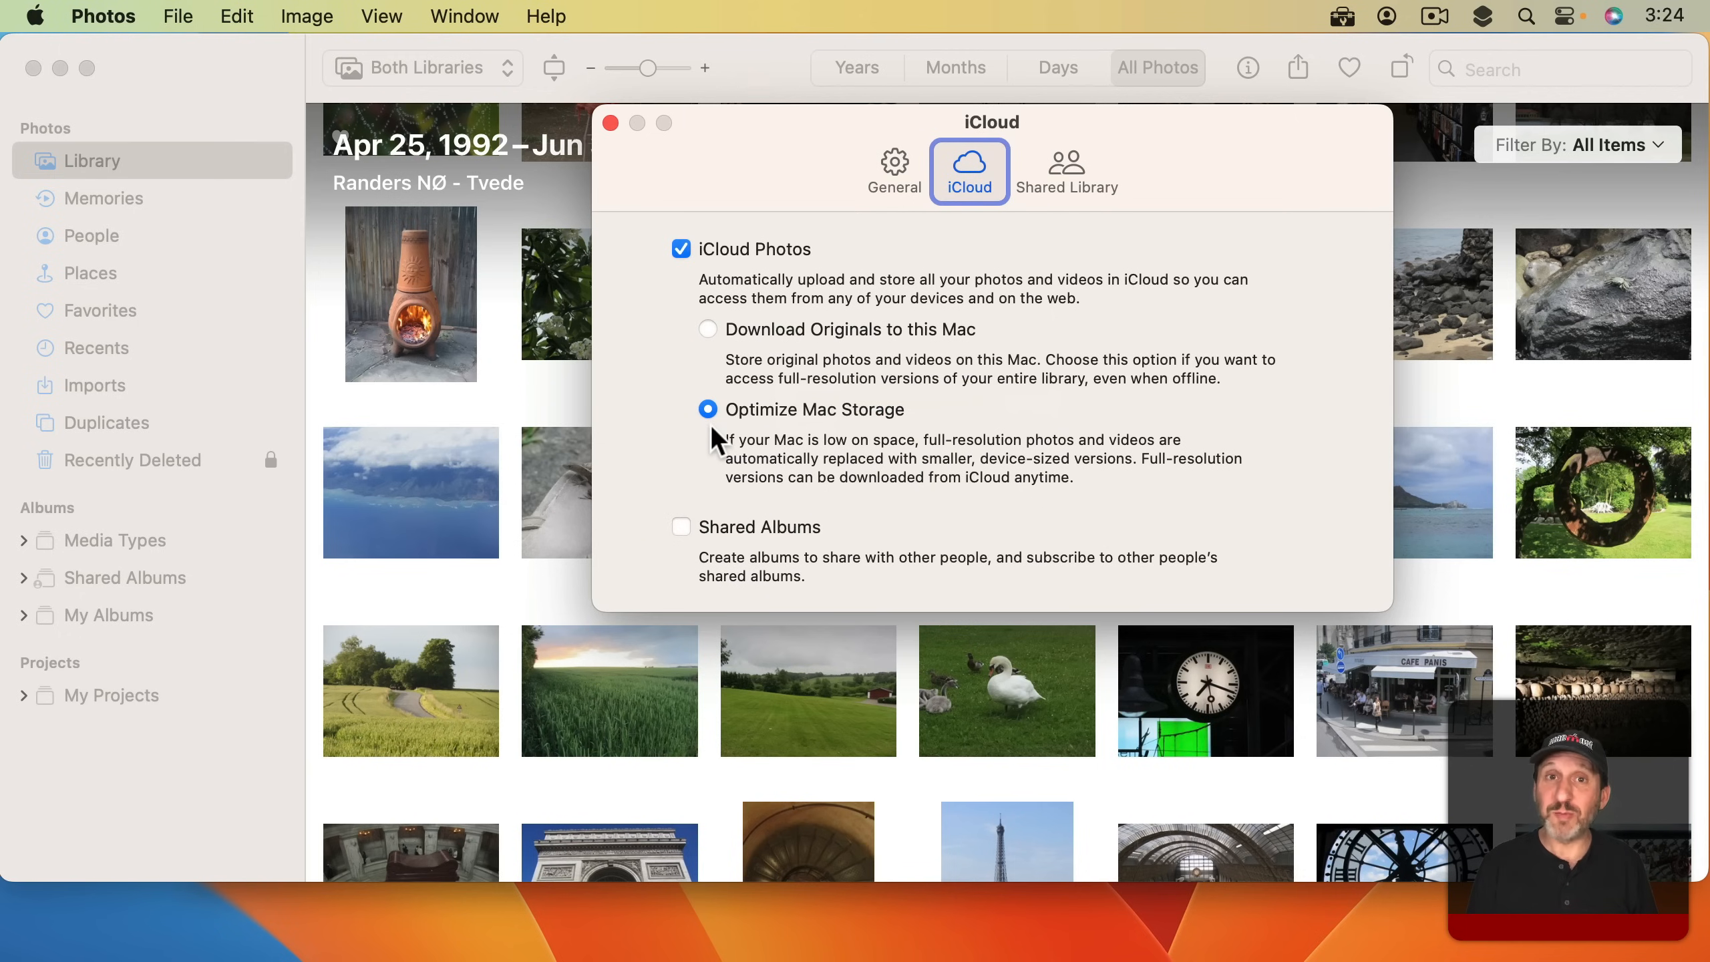
{"action": "key", "text": "super+w"}
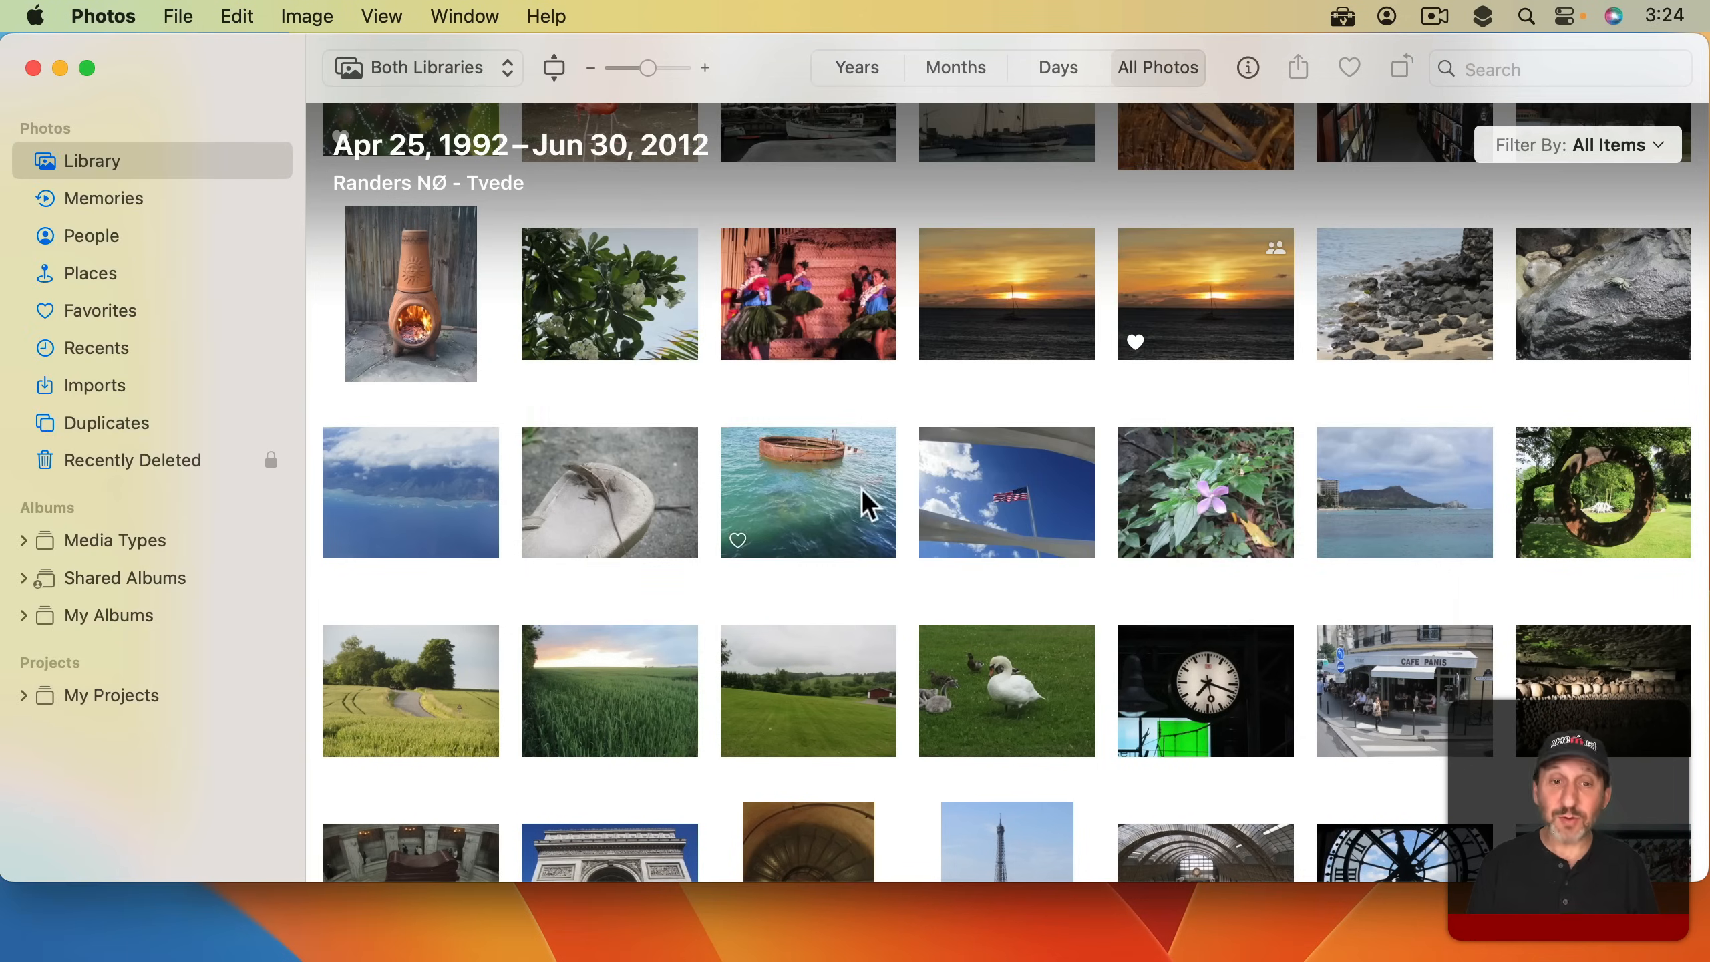
Browse several library photos and open the purple flower photo at full size.
{"action": "left_click", "coordinate": [966, 334]}
{"action": "left_click", "coordinate": [1149, 298]}
{"action": "left_click", "coordinate": [1390, 288]}
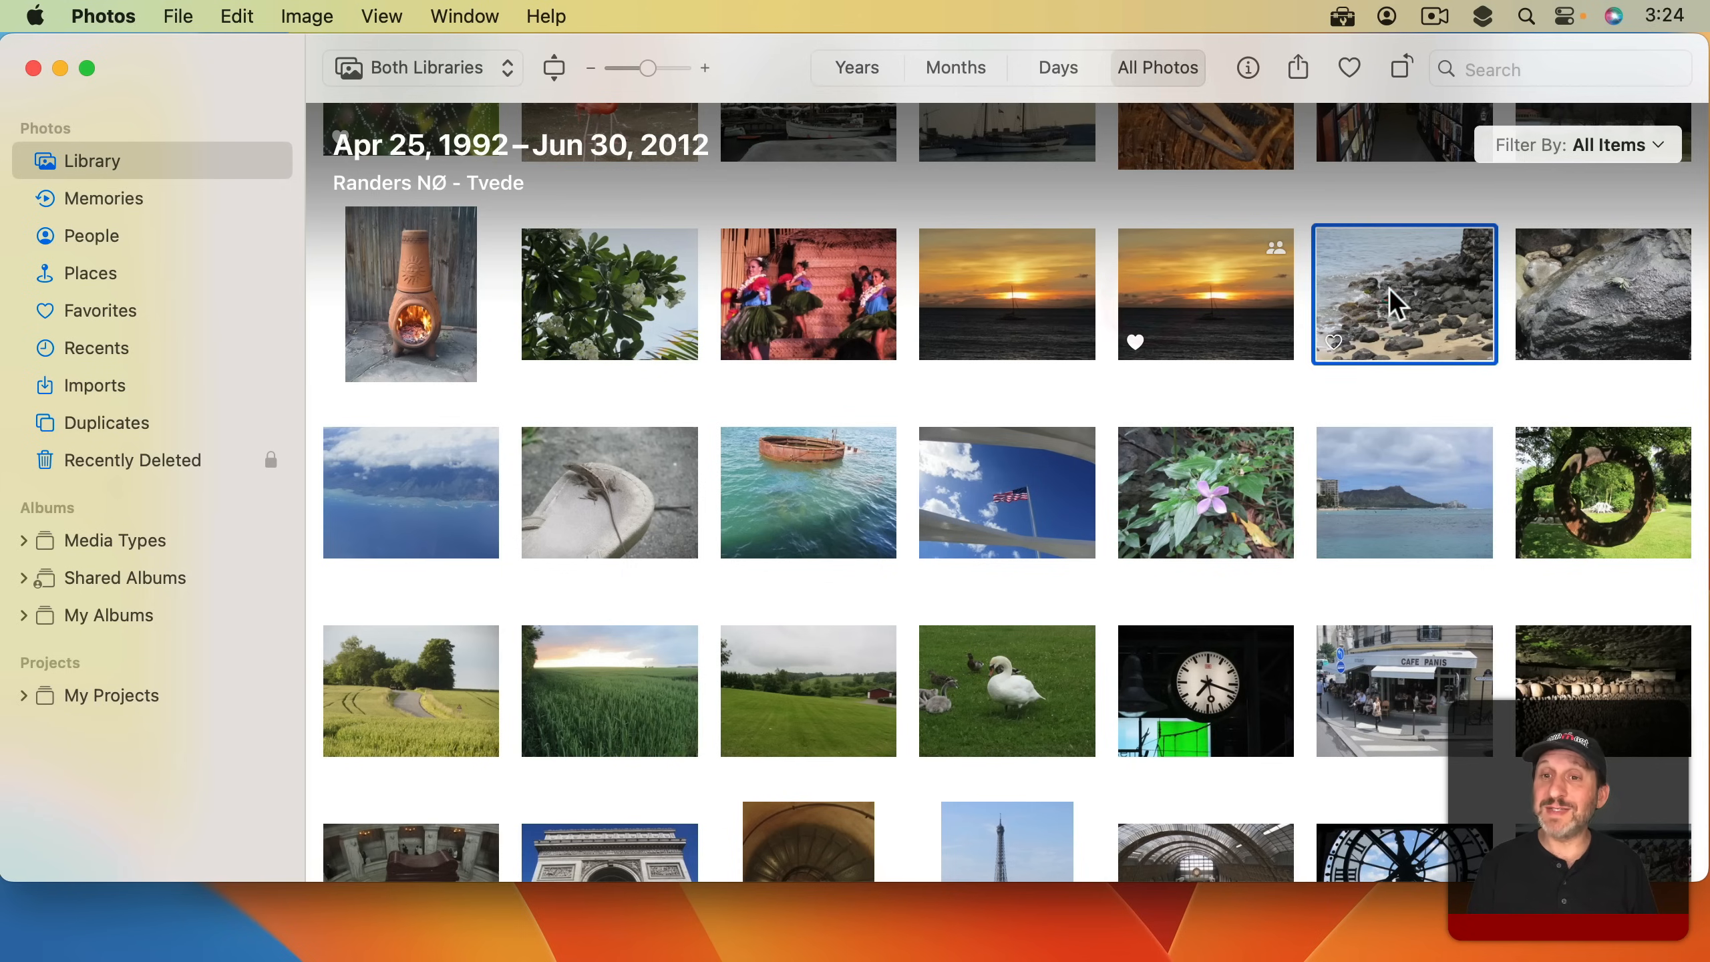
{"action": "left_click", "coordinate": [1221, 434]}
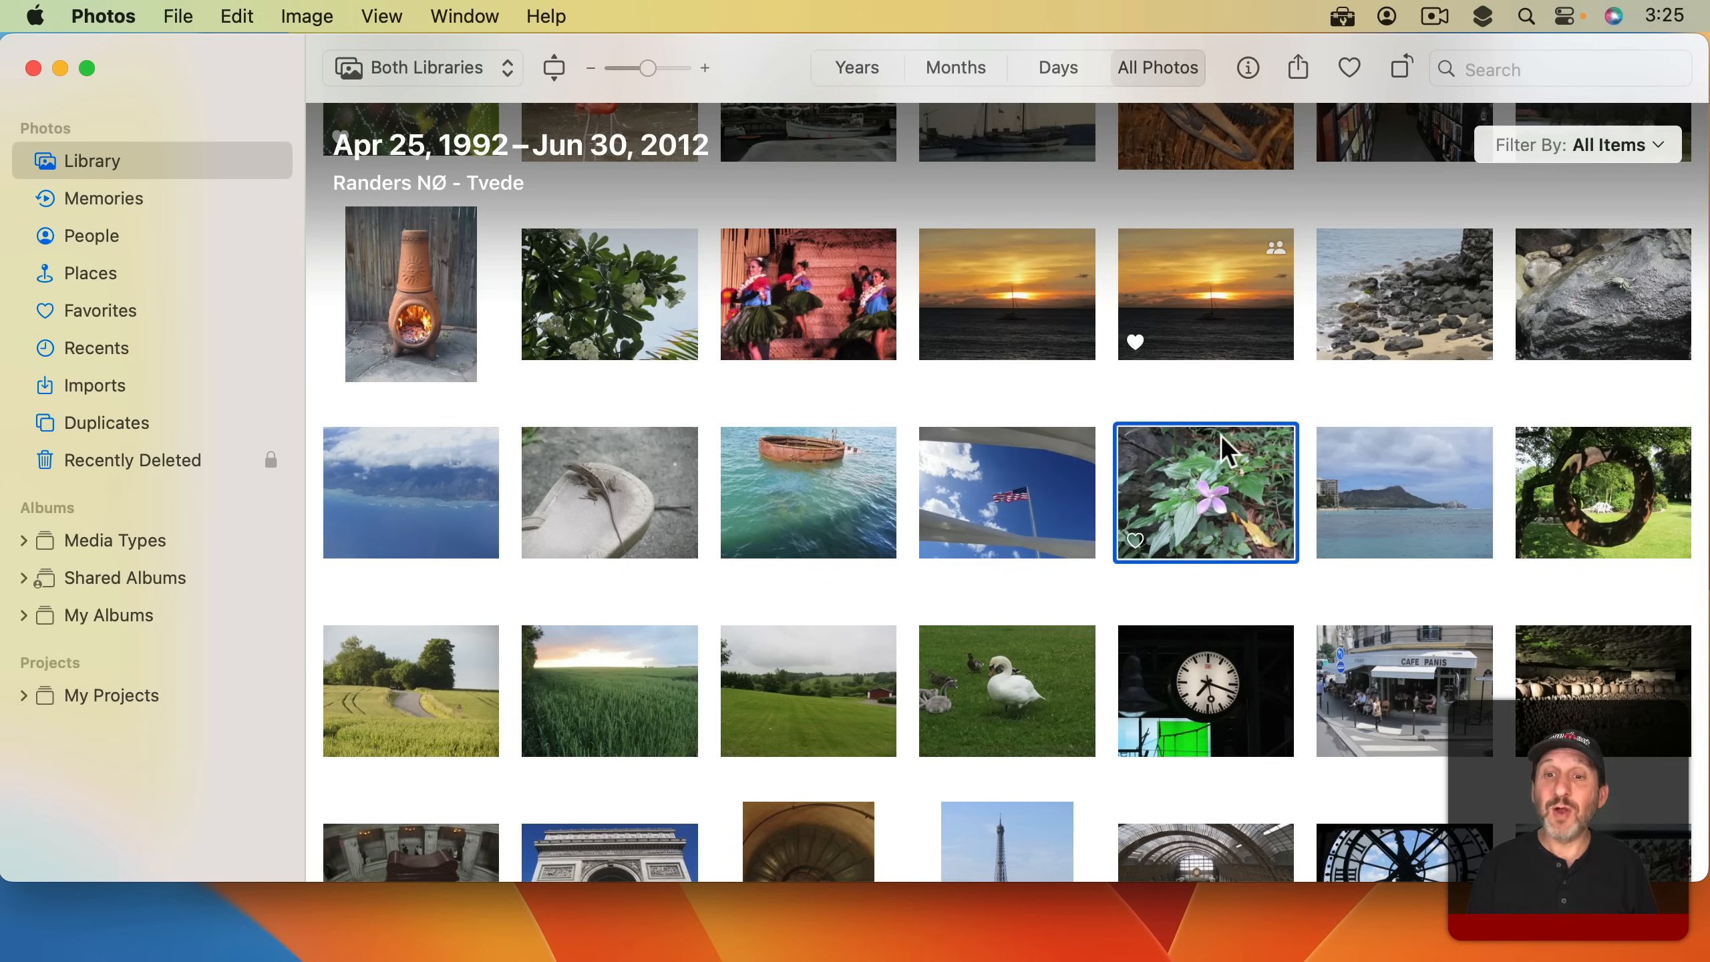
{"action": "double_click", "coordinate": [1210, 475]}
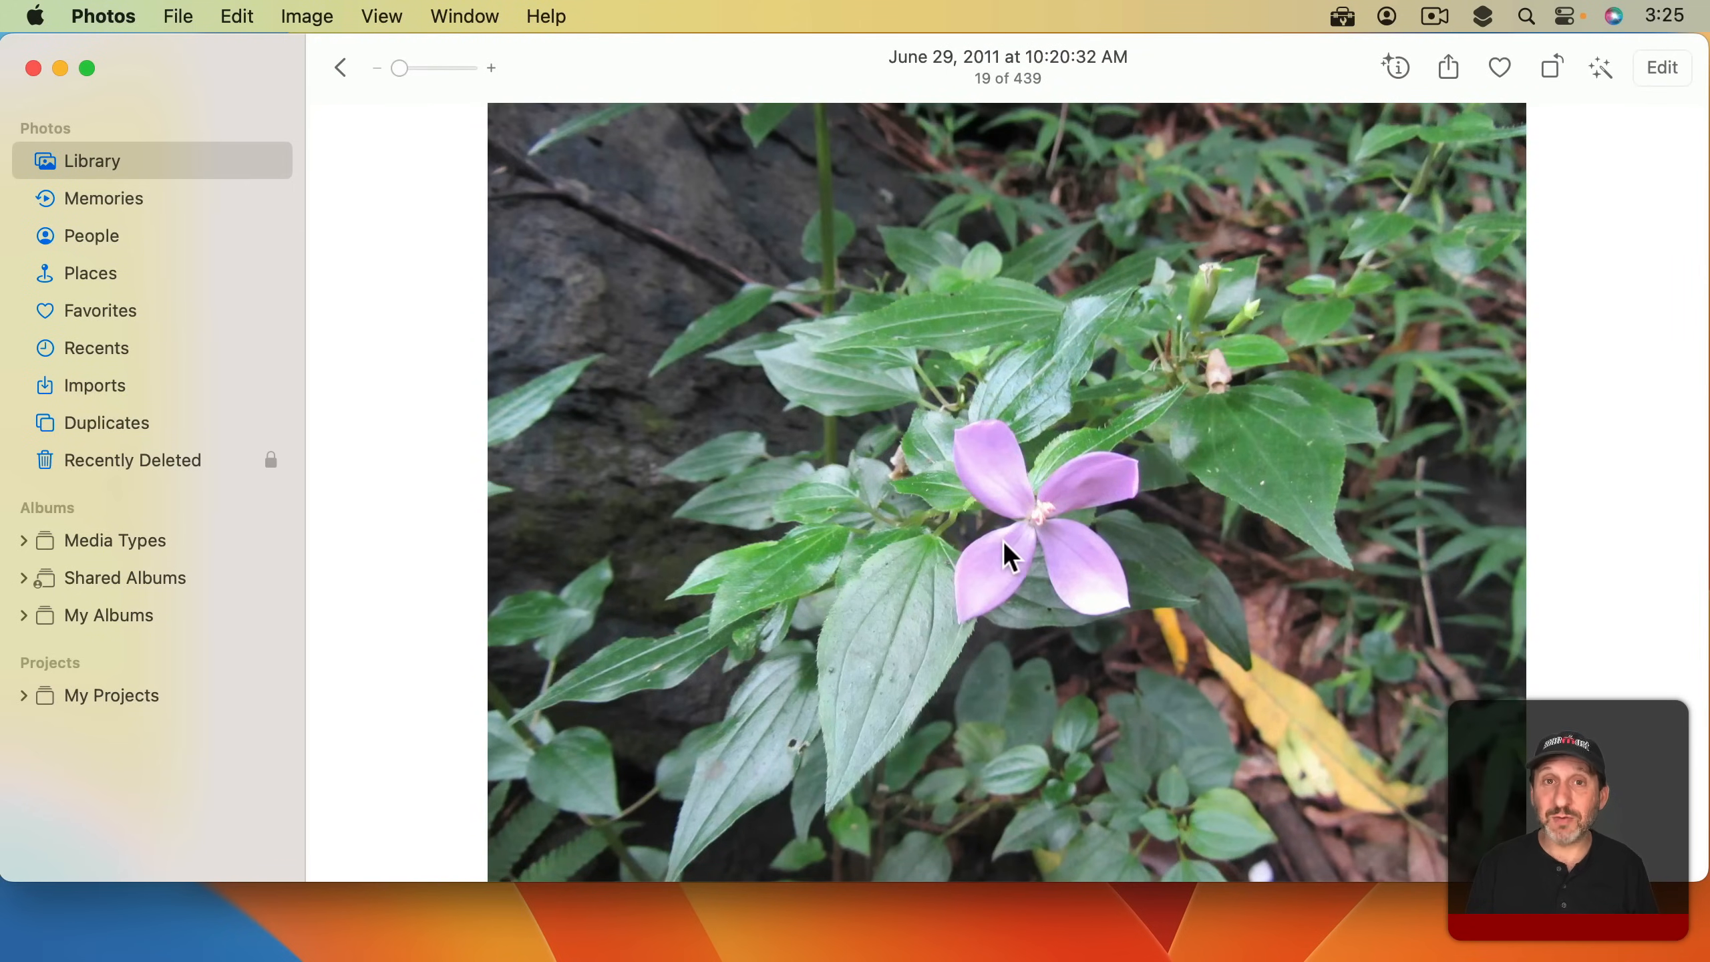
Switch to Finder and check the Photos Library file in the Pictures folder.
{"action": "left_click", "coordinate": [805, 405]}
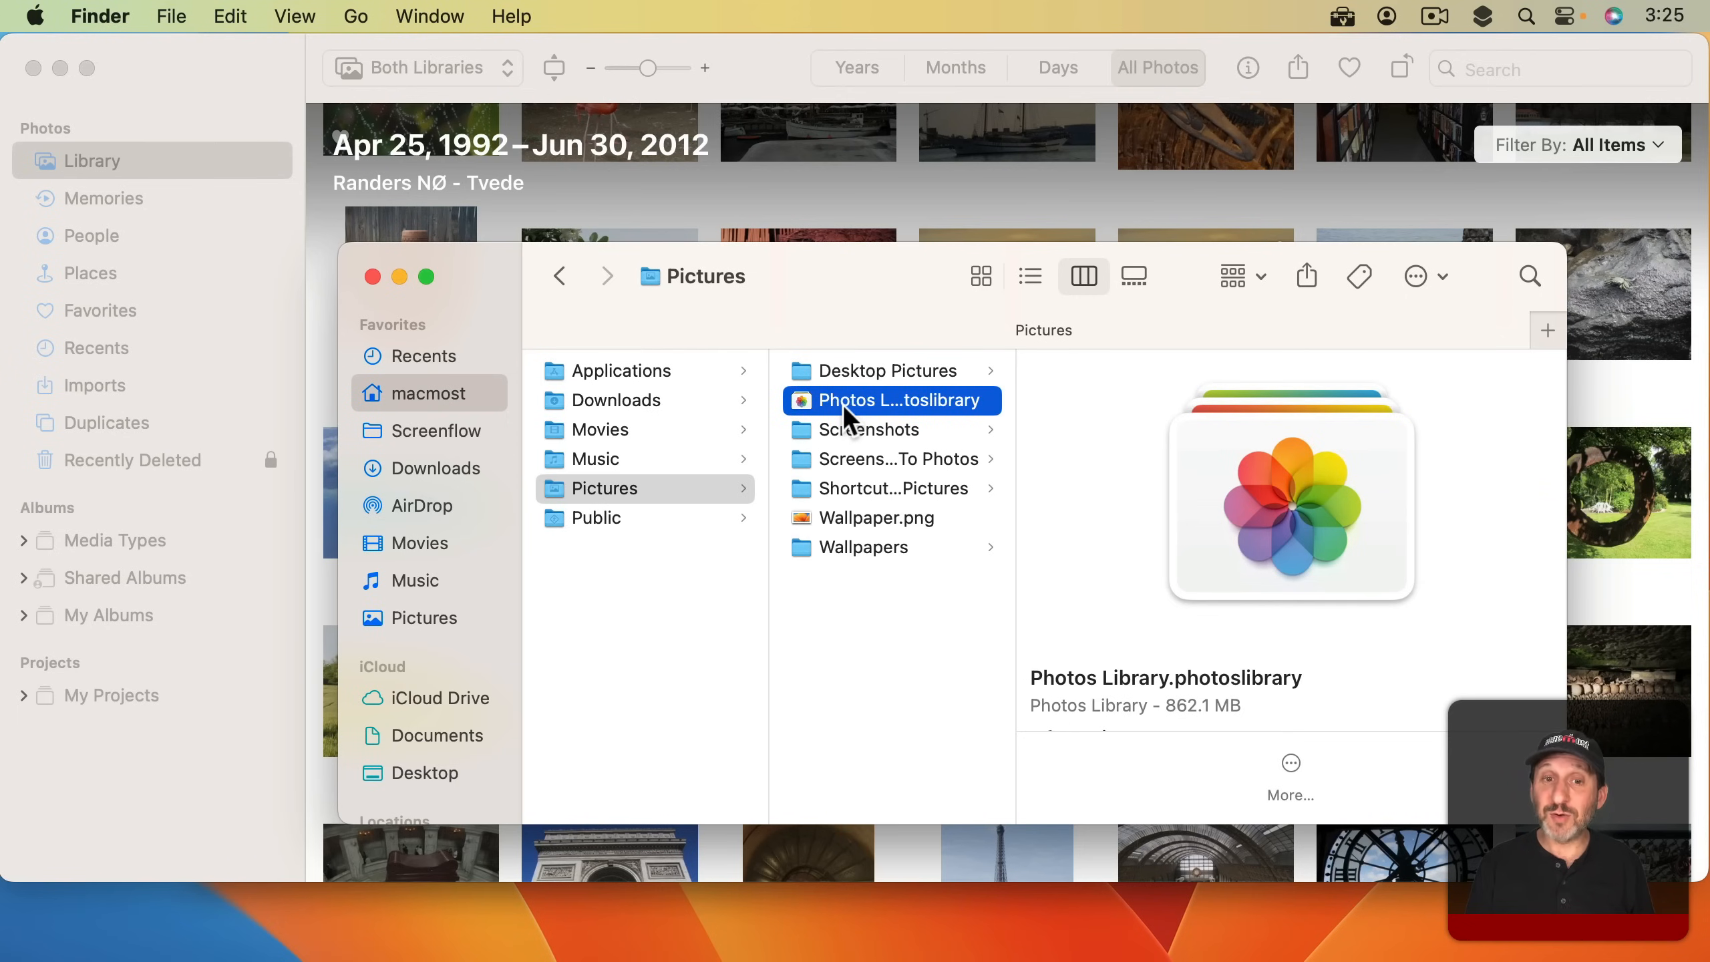
{"action": "left_click", "coordinate": [801, 403]}
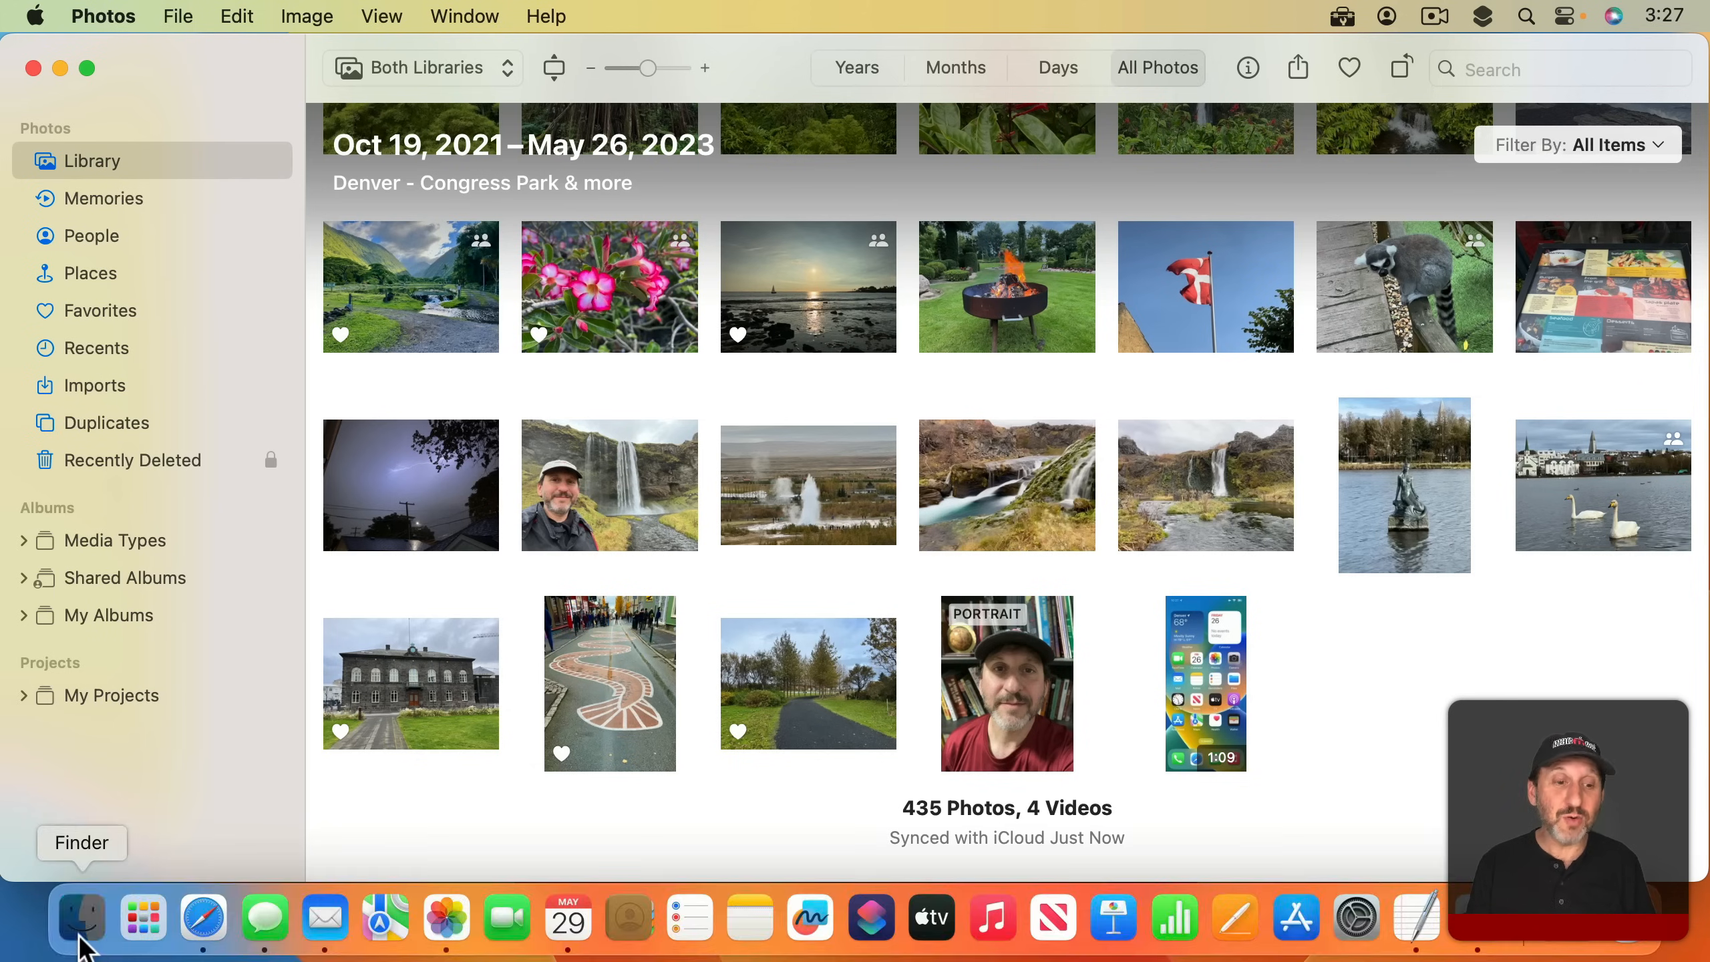
{"action": "left_click", "coordinate": [80, 947]}
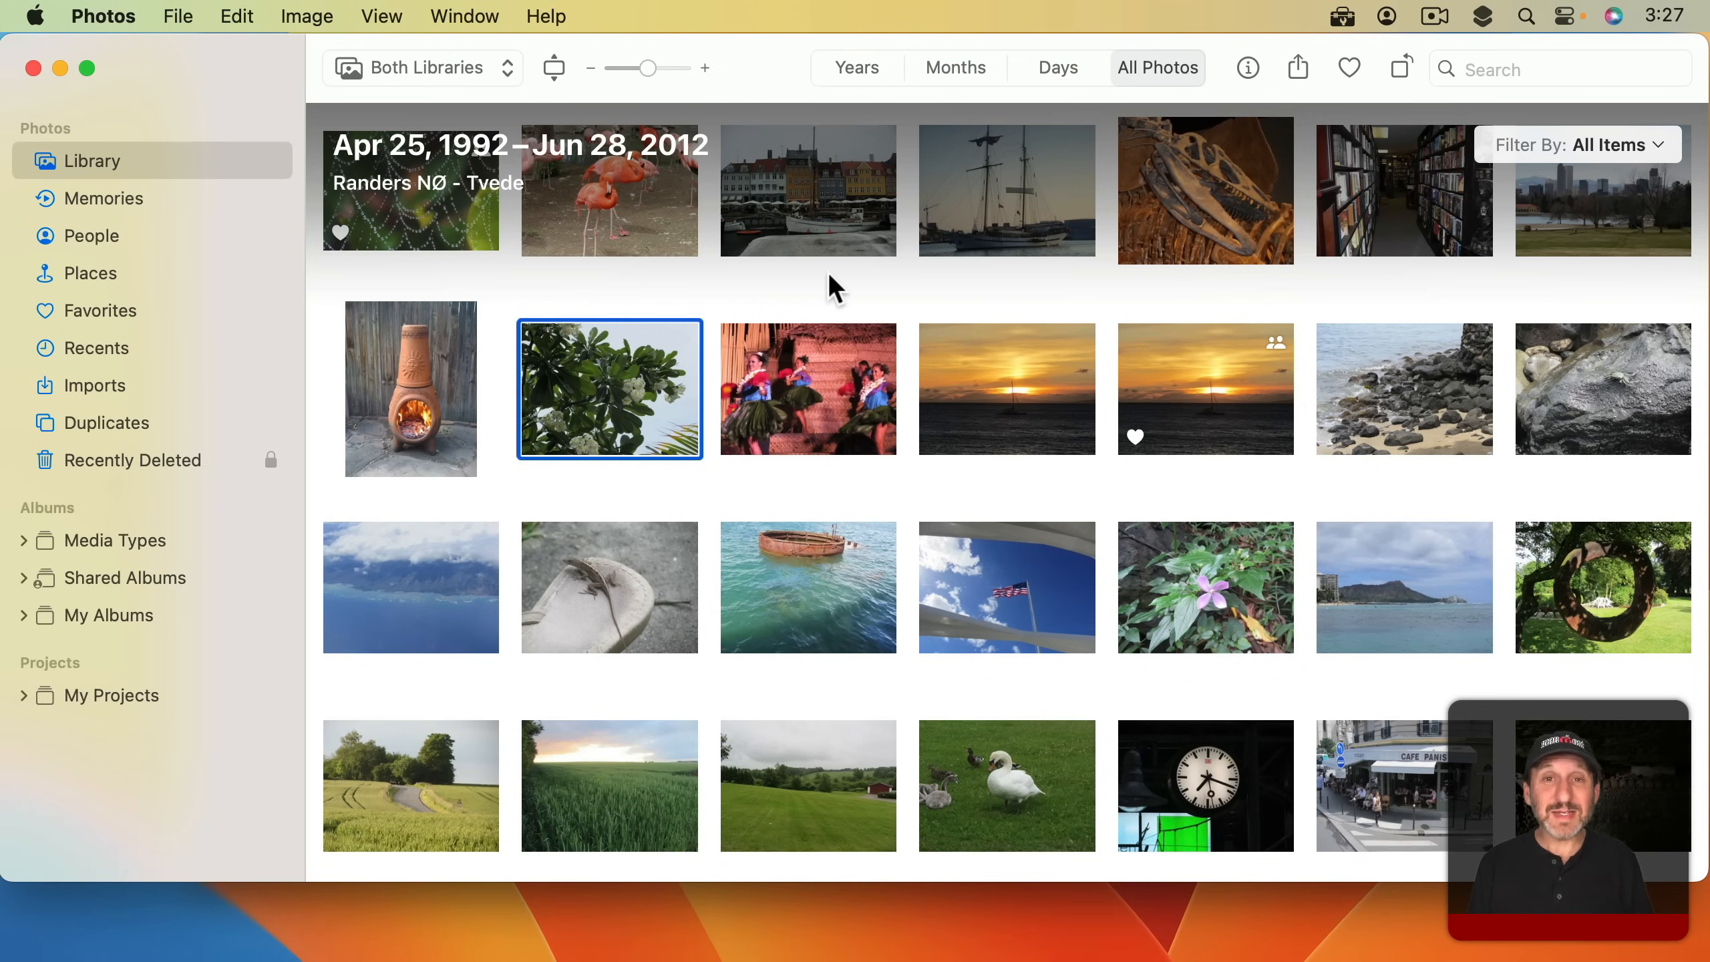
Select every item in the library and start an export of the unmodified originals.
{"action": "left_click", "coordinate": [455, 251]}
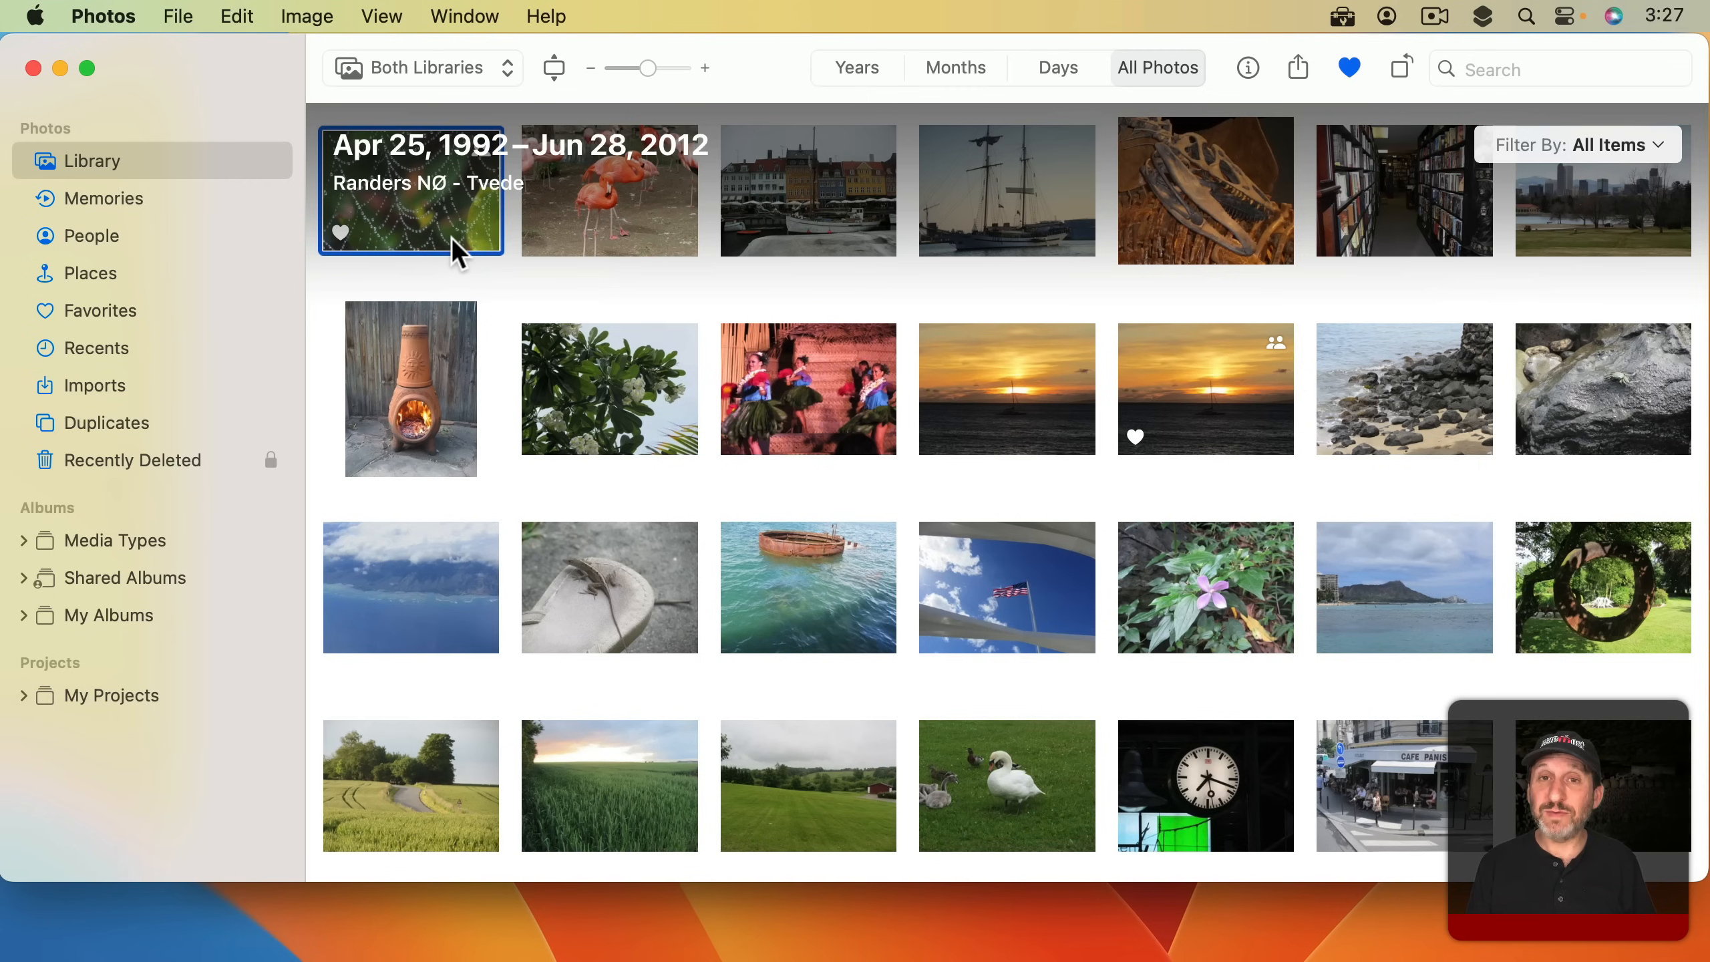
{"action": "key", "text": "super+a"}
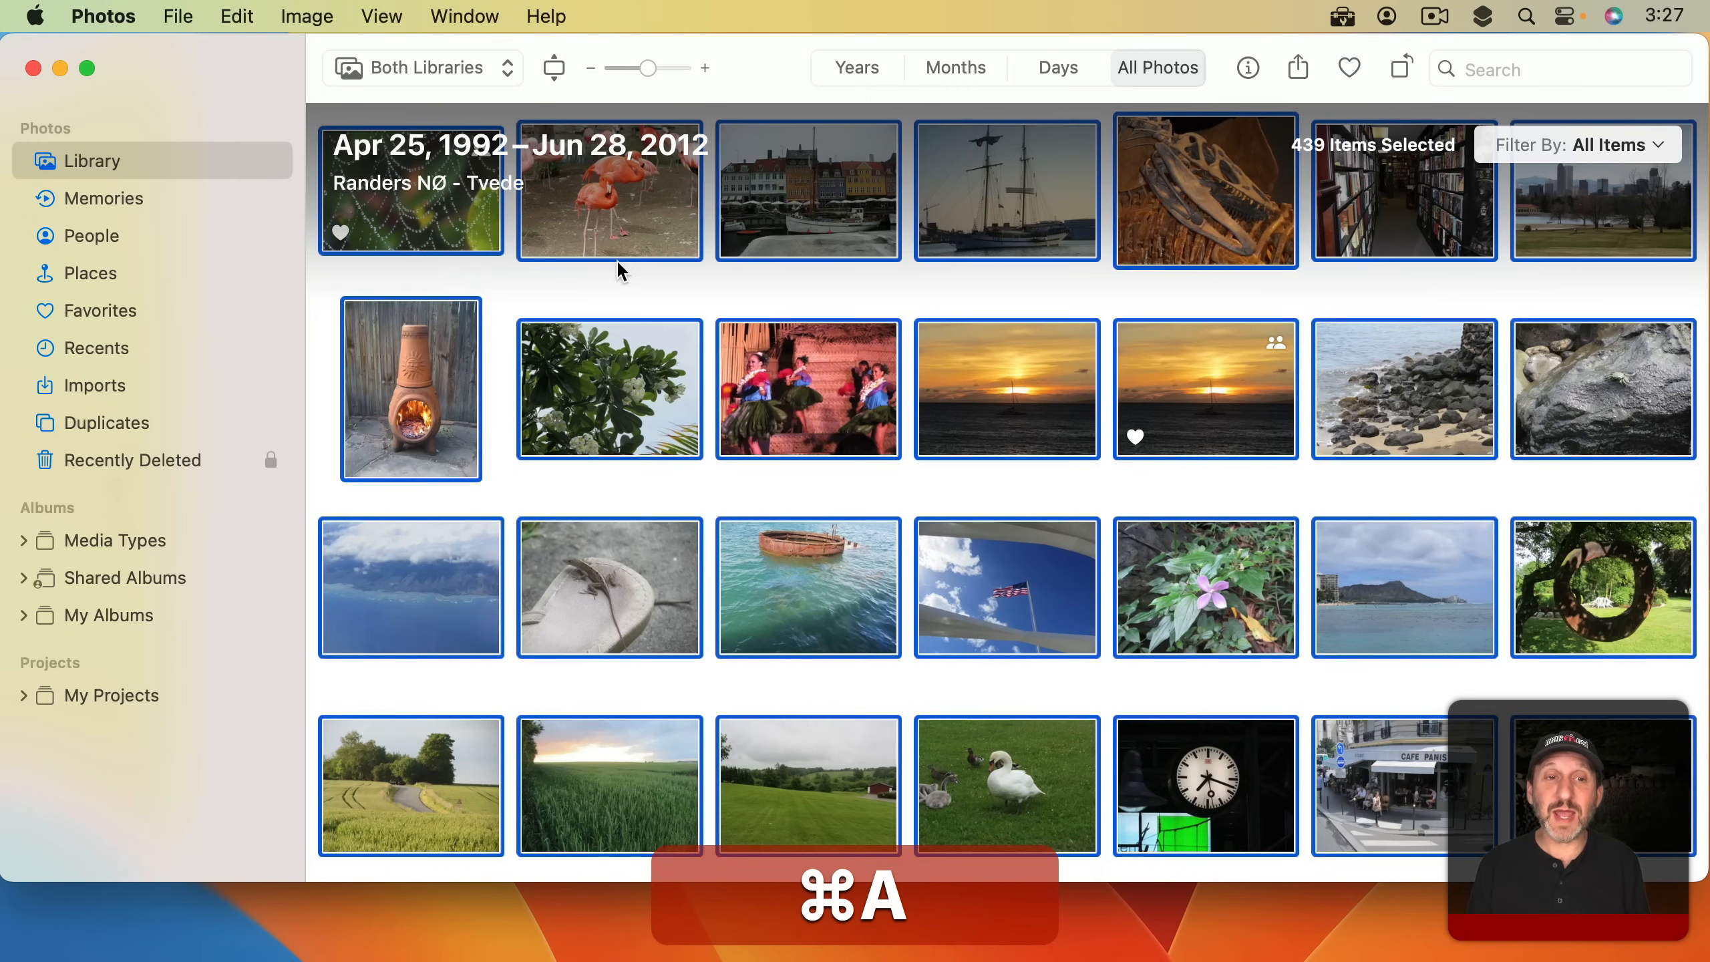
{"action": "scroll", "coordinate": [1010, 378], "scroll_direction": "down", "scroll_amount": 1}
{"action": "scroll", "coordinate": [1015, 401], "scroll_direction": "up", "scroll_amount": 3}
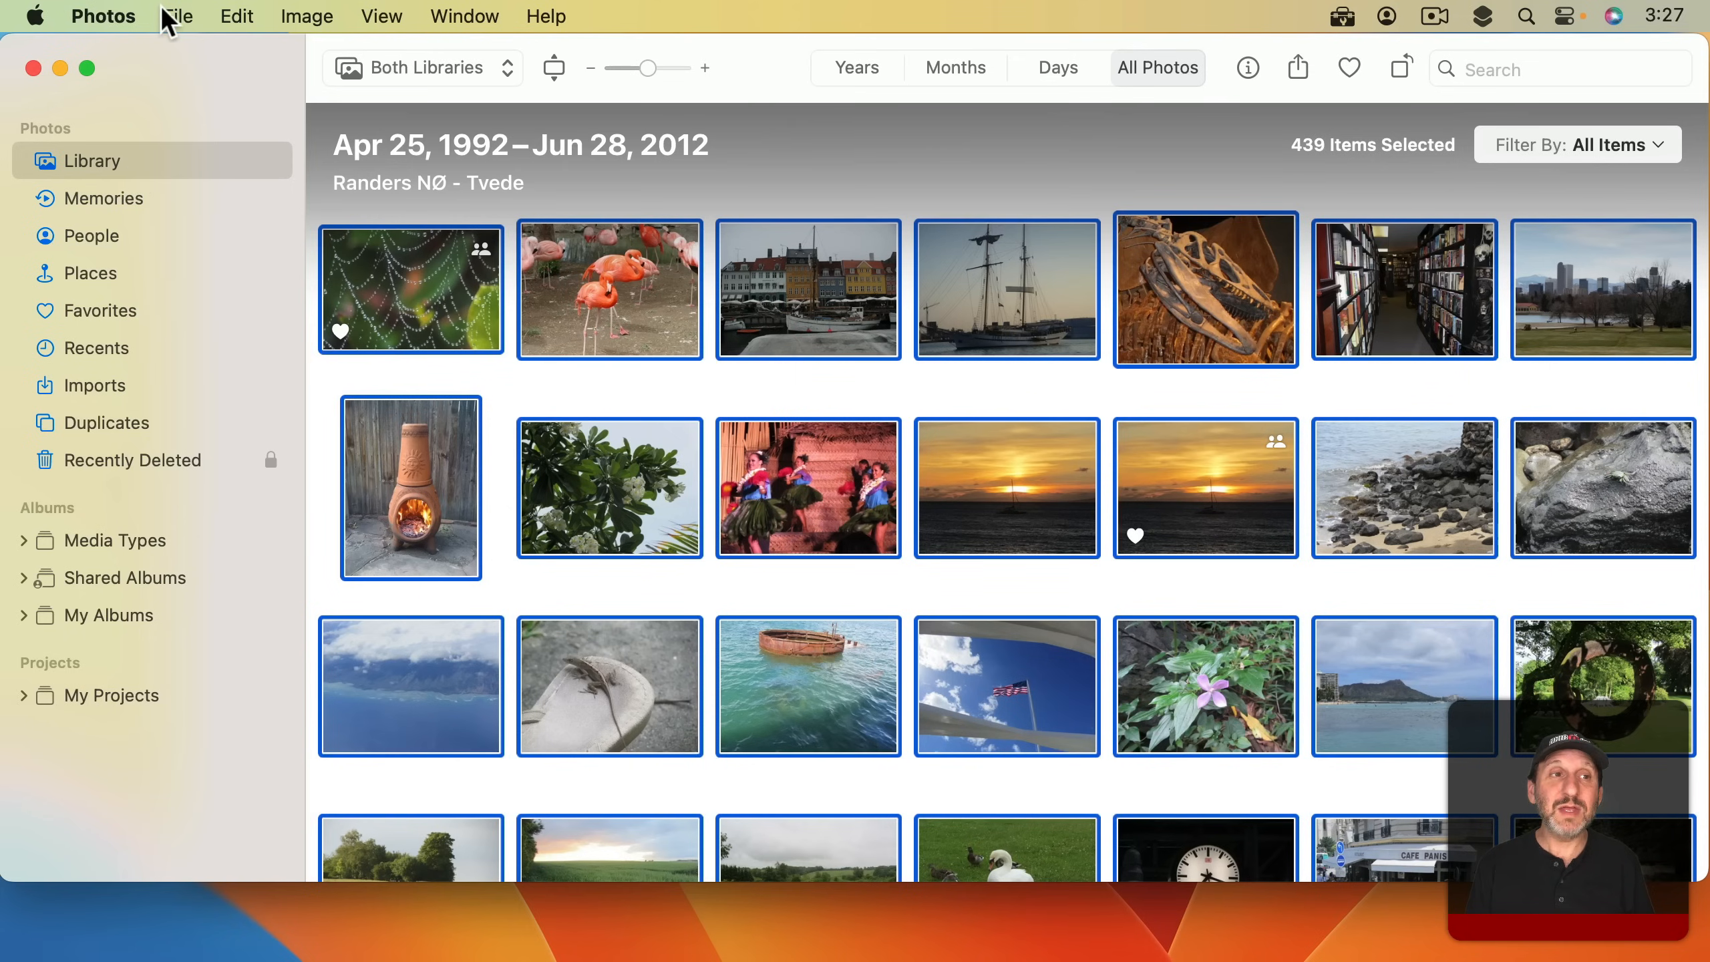
{"action": "left_click", "coordinate": [170, 19]}
{"action": "mouse_move", "coordinate": [239, 226]}
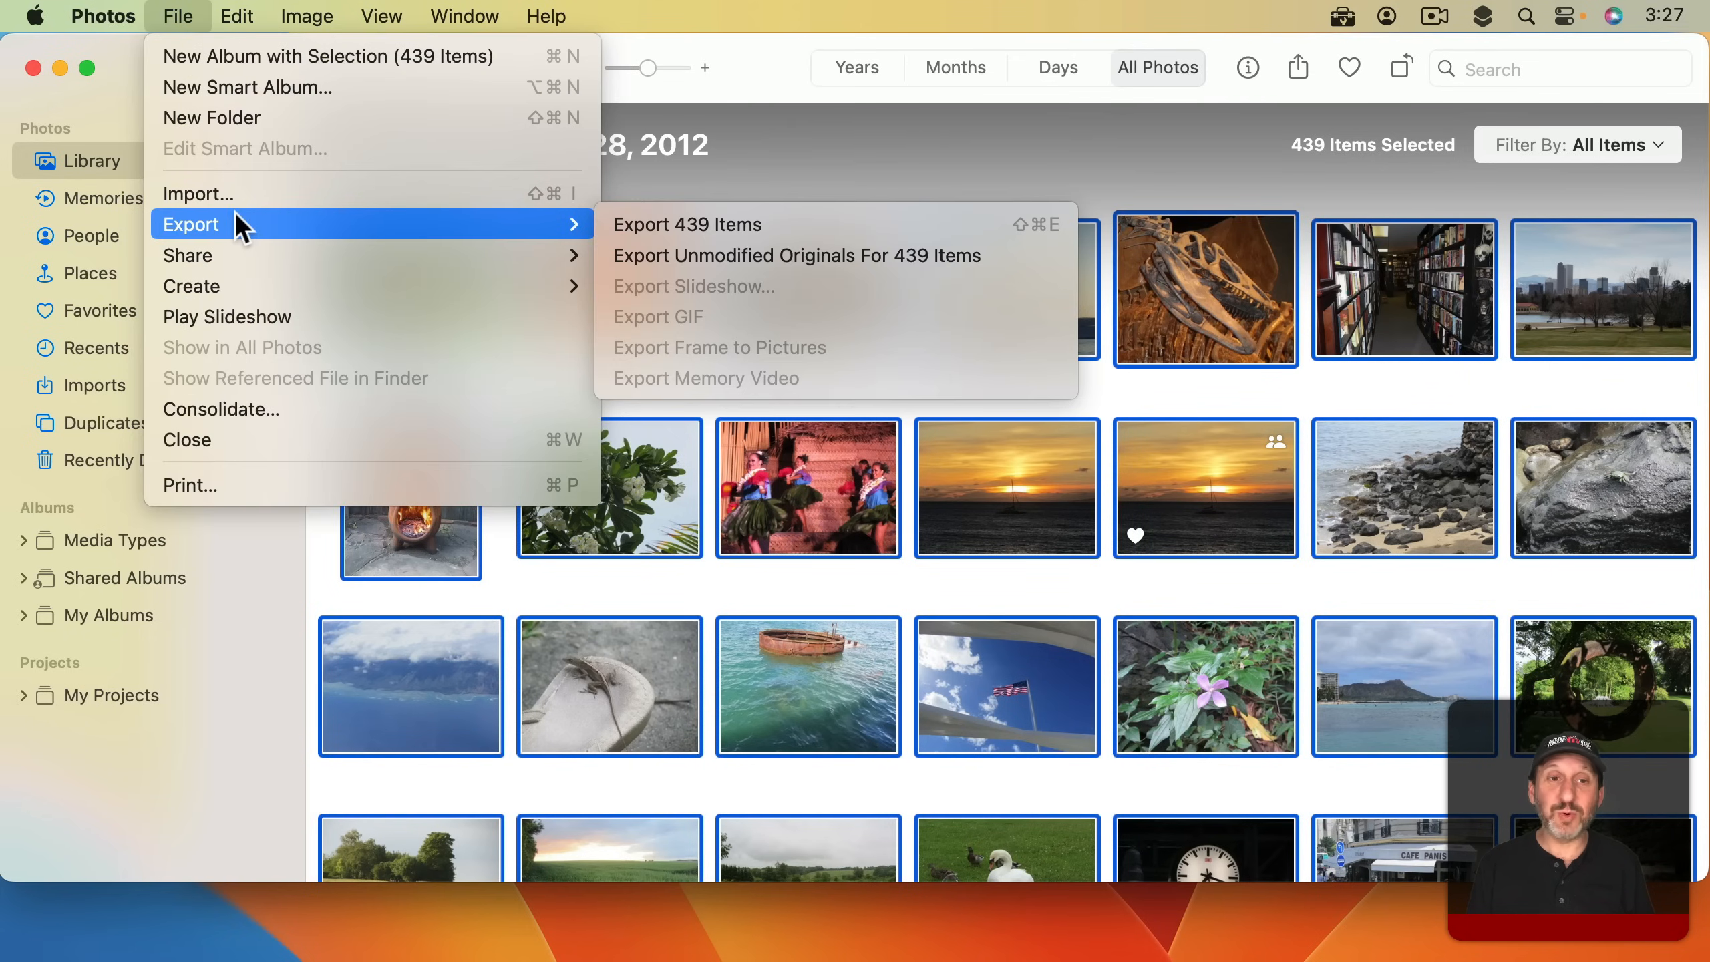
{"action": "left_click", "coordinate": [865, 253]}
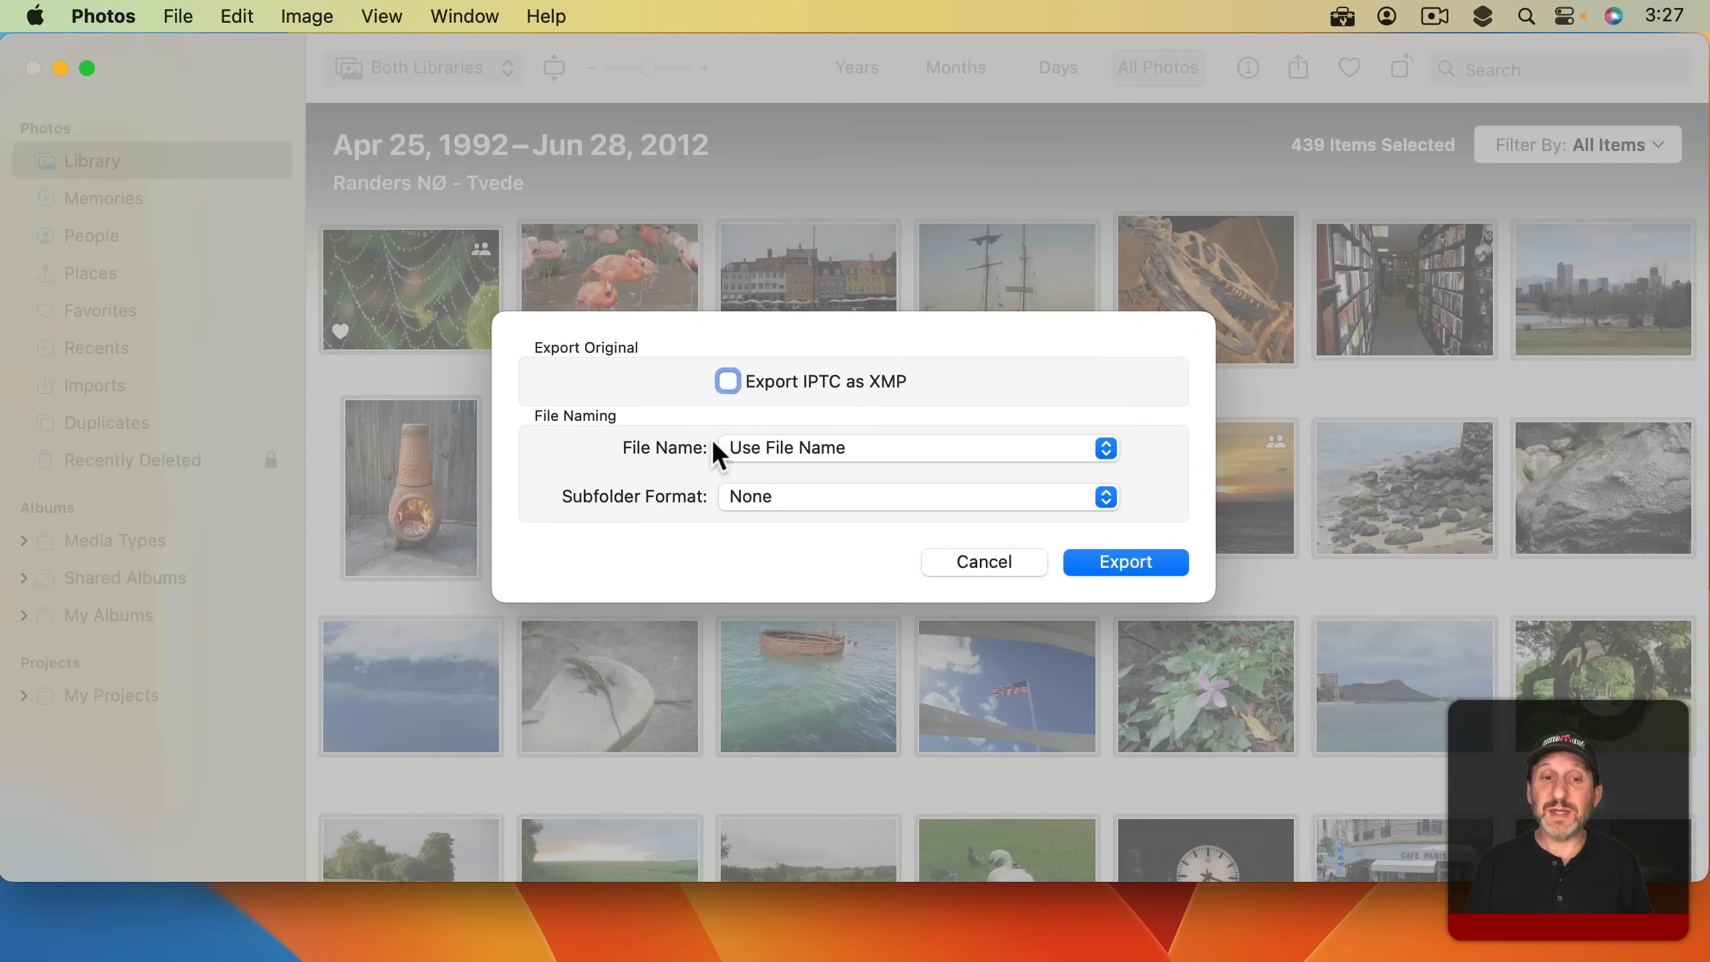
Review the file naming options, keep Use File Name, and continue to the export destination.
{"action": "left_click", "coordinate": [788, 448]}
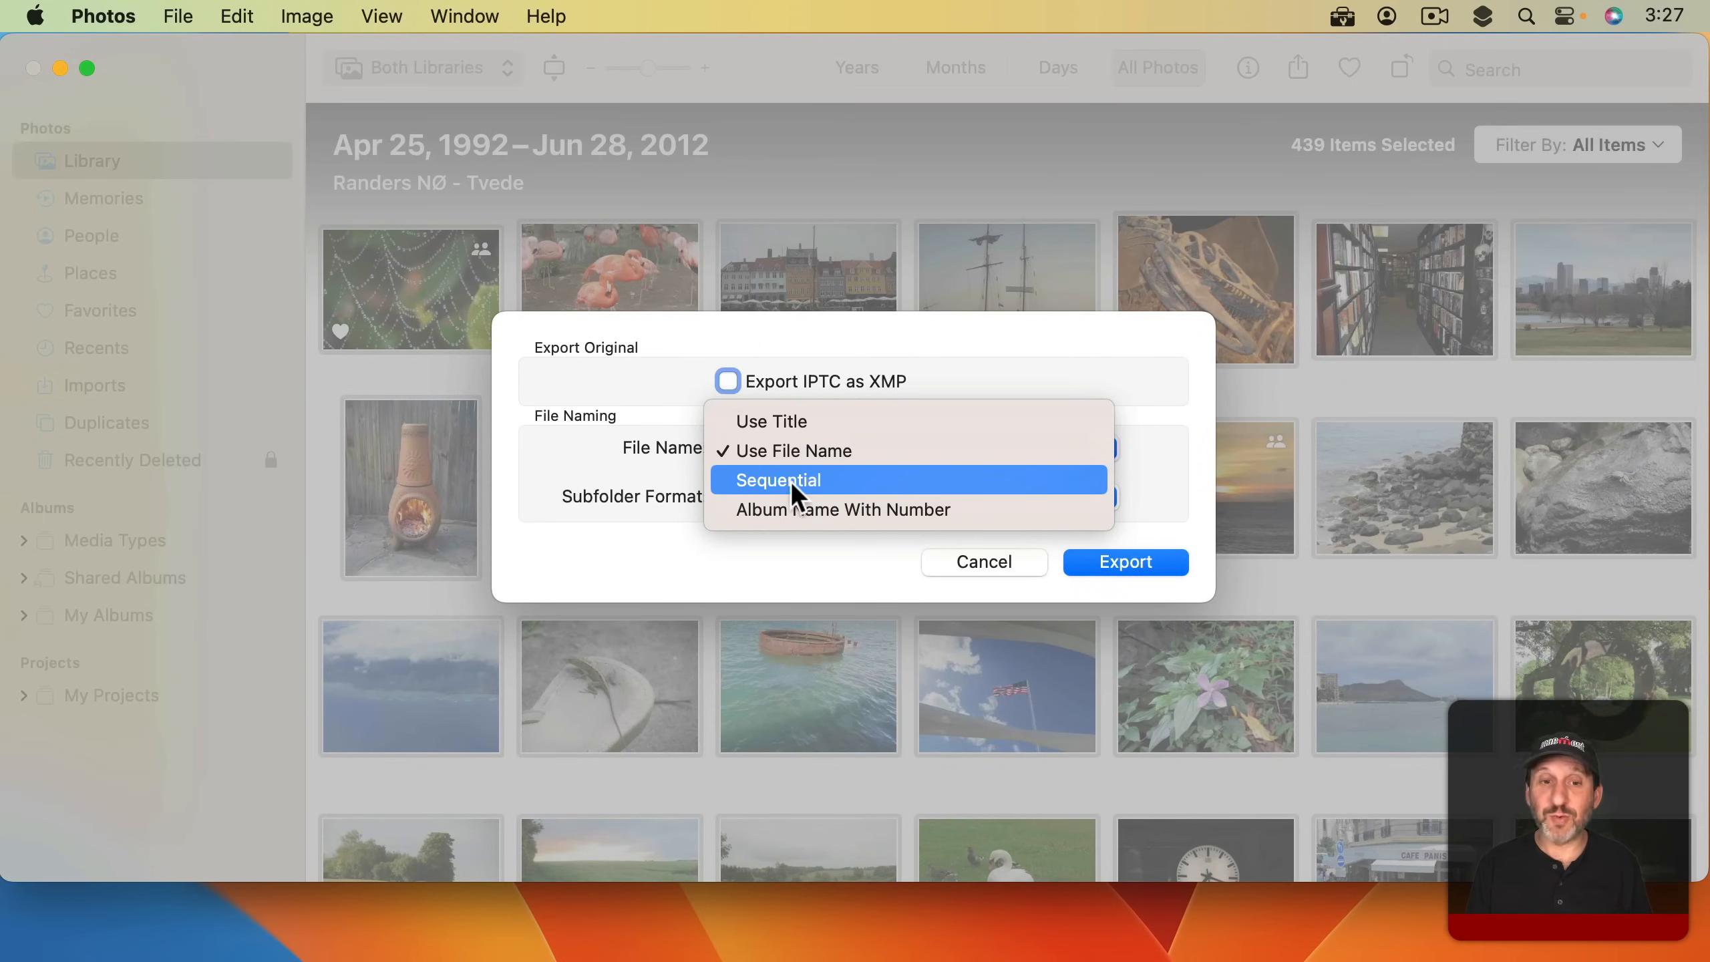
{"action": "left_click", "coordinate": [607, 453]}
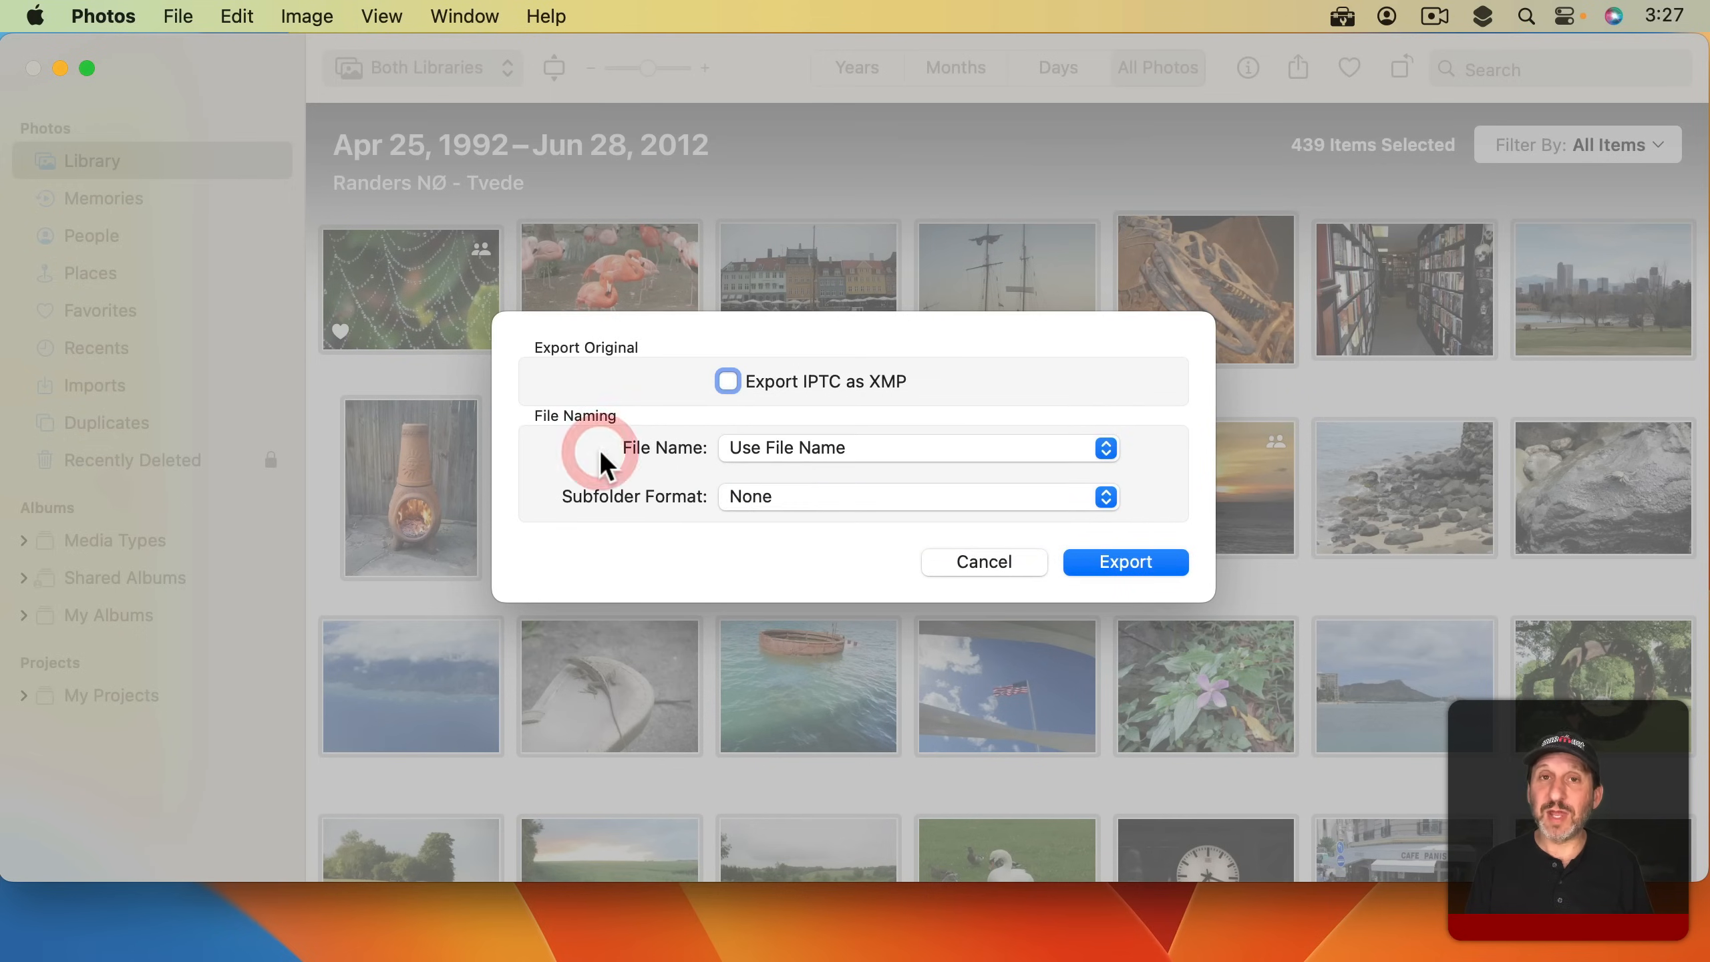
{"action": "left_click", "coordinate": [1073, 551]}
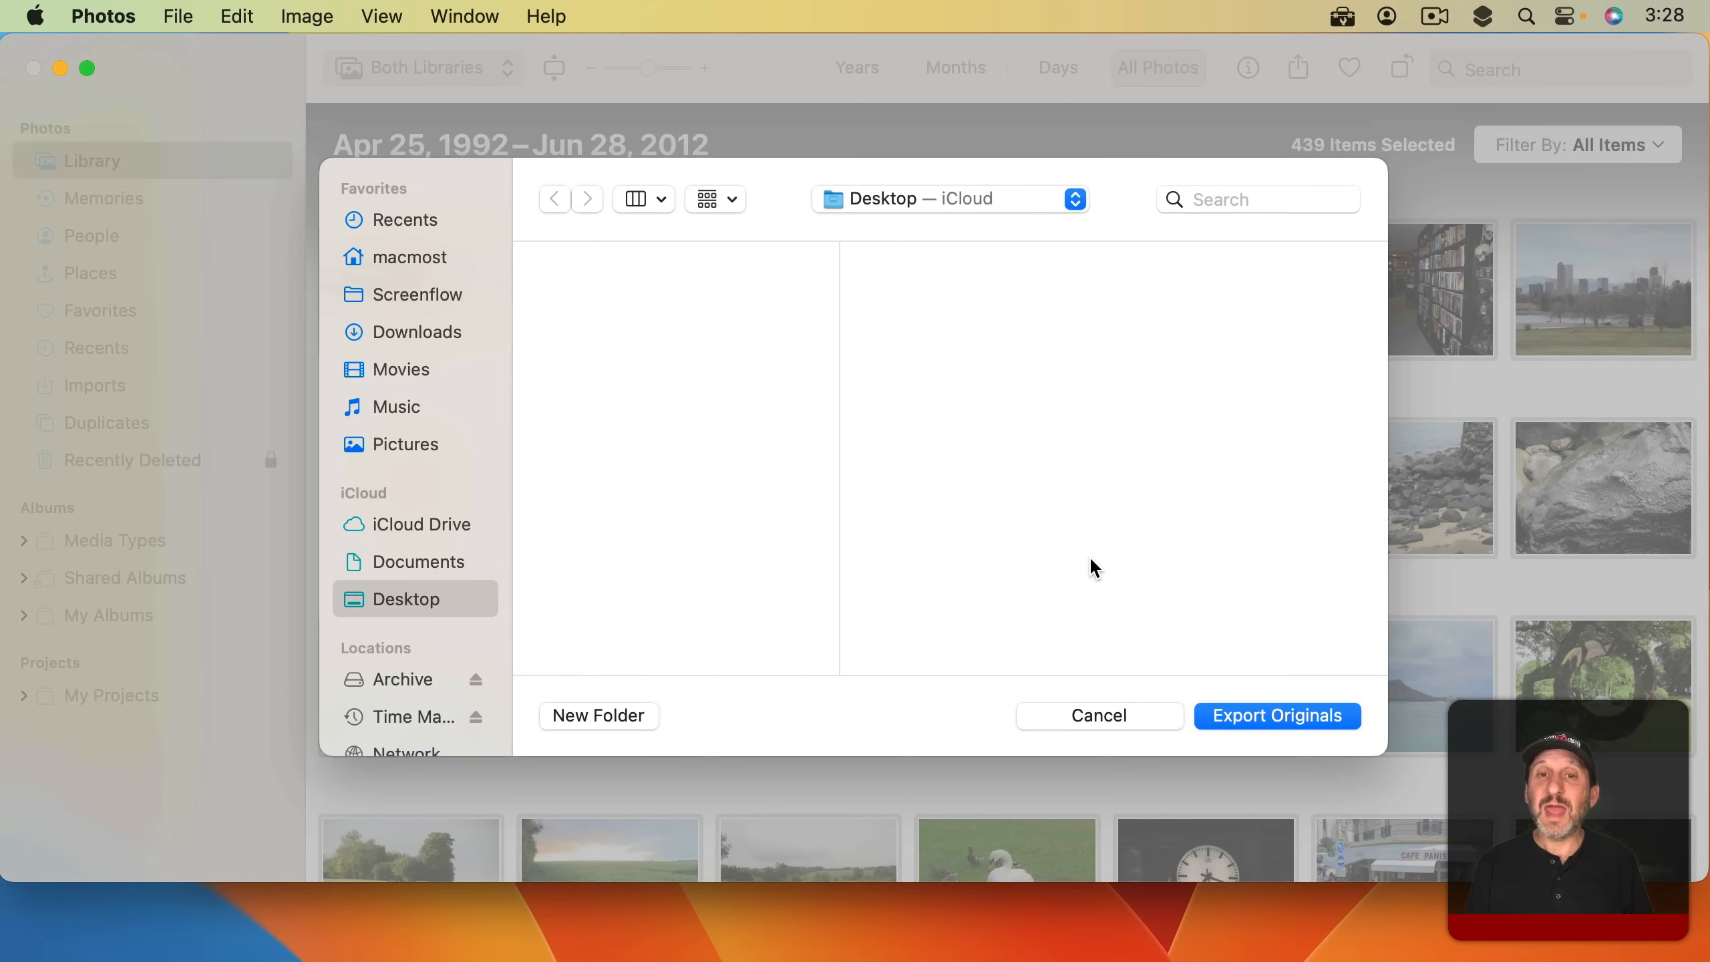
Browse to the Archive drive as export destination, try adding a new folder, and cancel the export.
{"action": "left_click", "coordinate": [416, 688]}
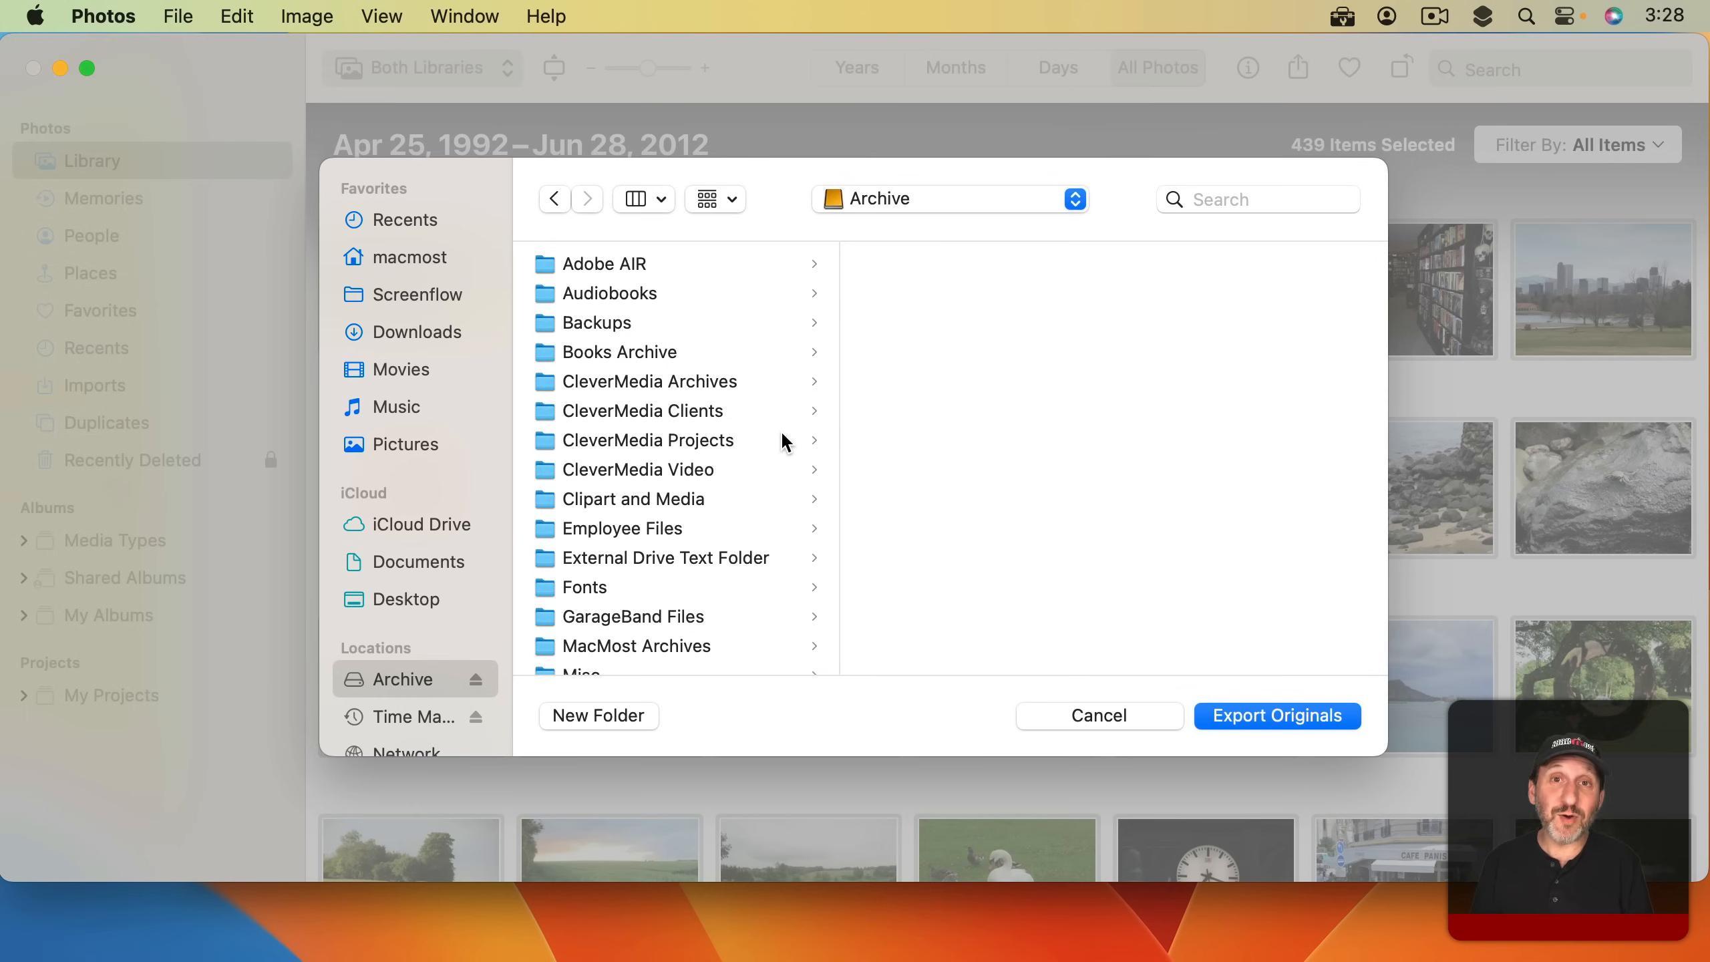
{"action": "left_click", "coordinate": [595, 717]}
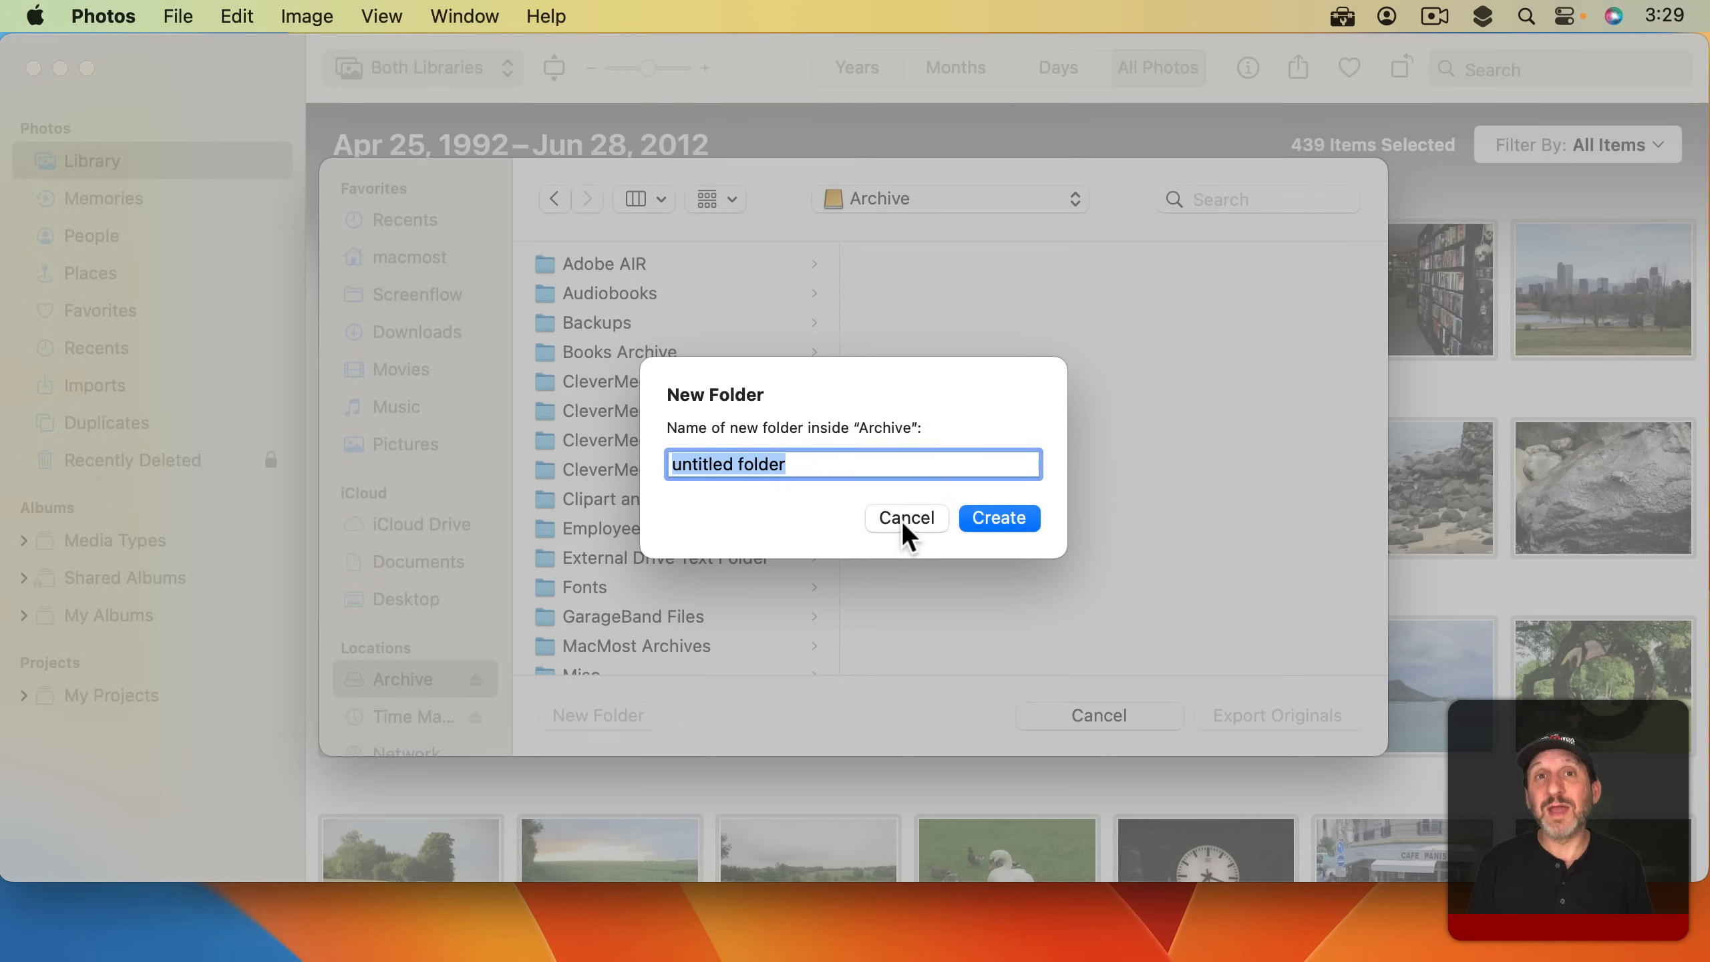
{"action": "left_click", "coordinate": [904, 525]}
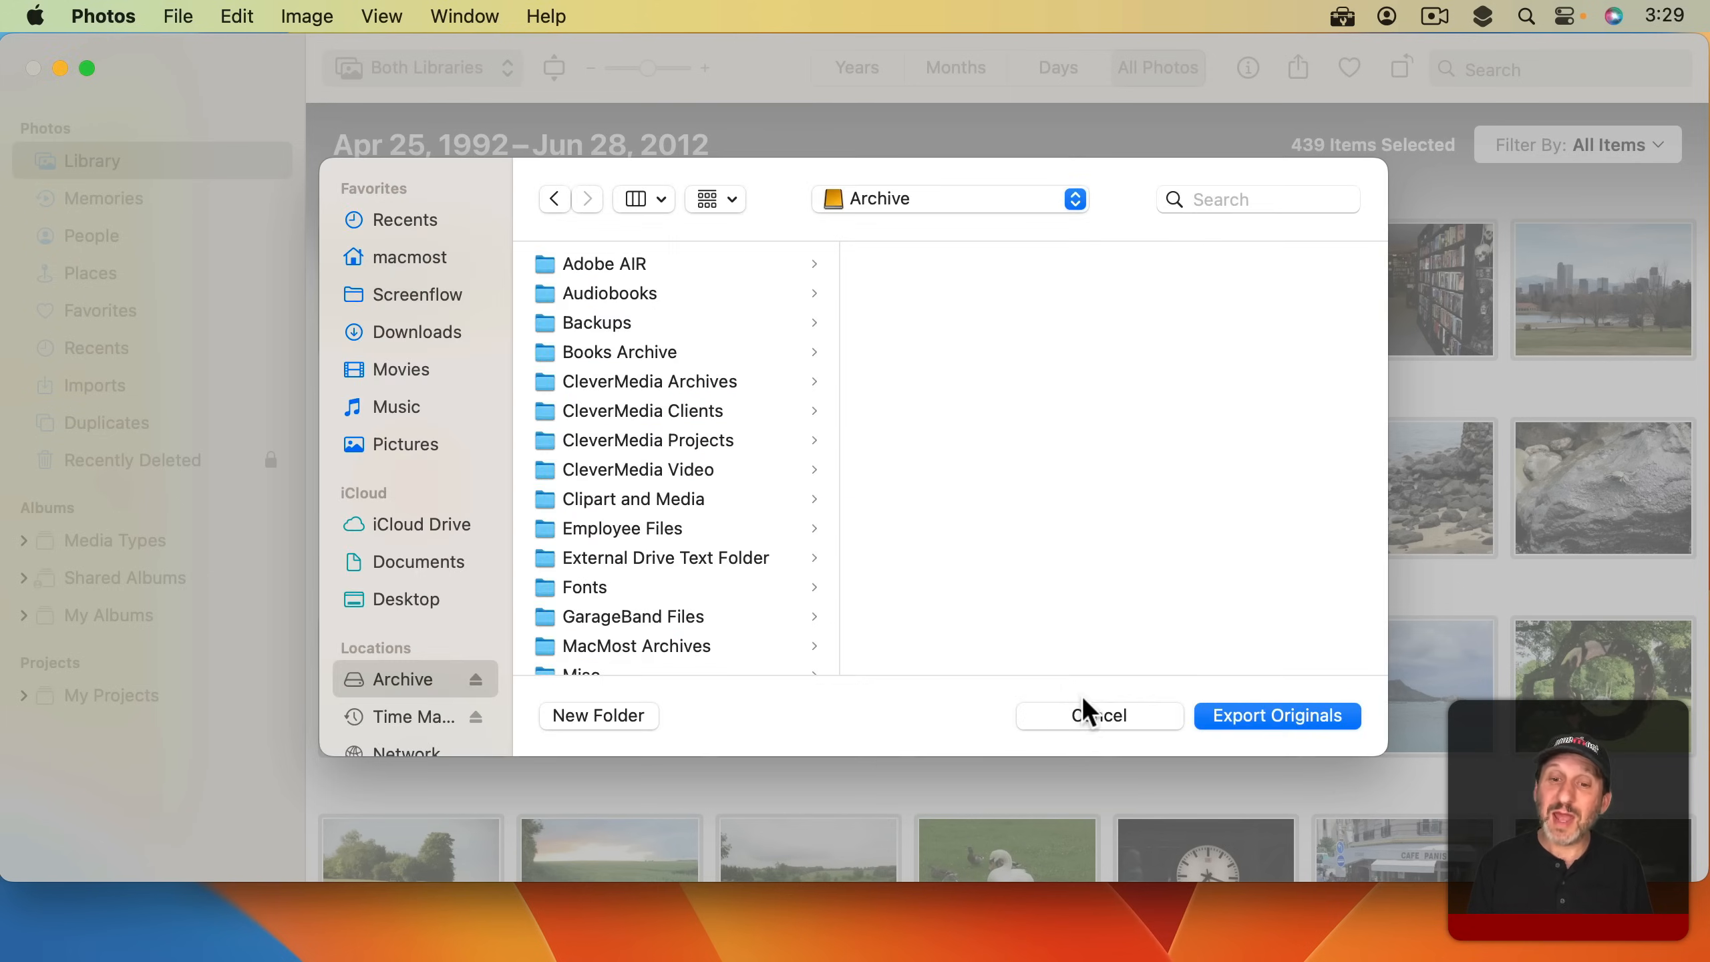
{"action": "left_click", "coordinate": [1084, 714]}
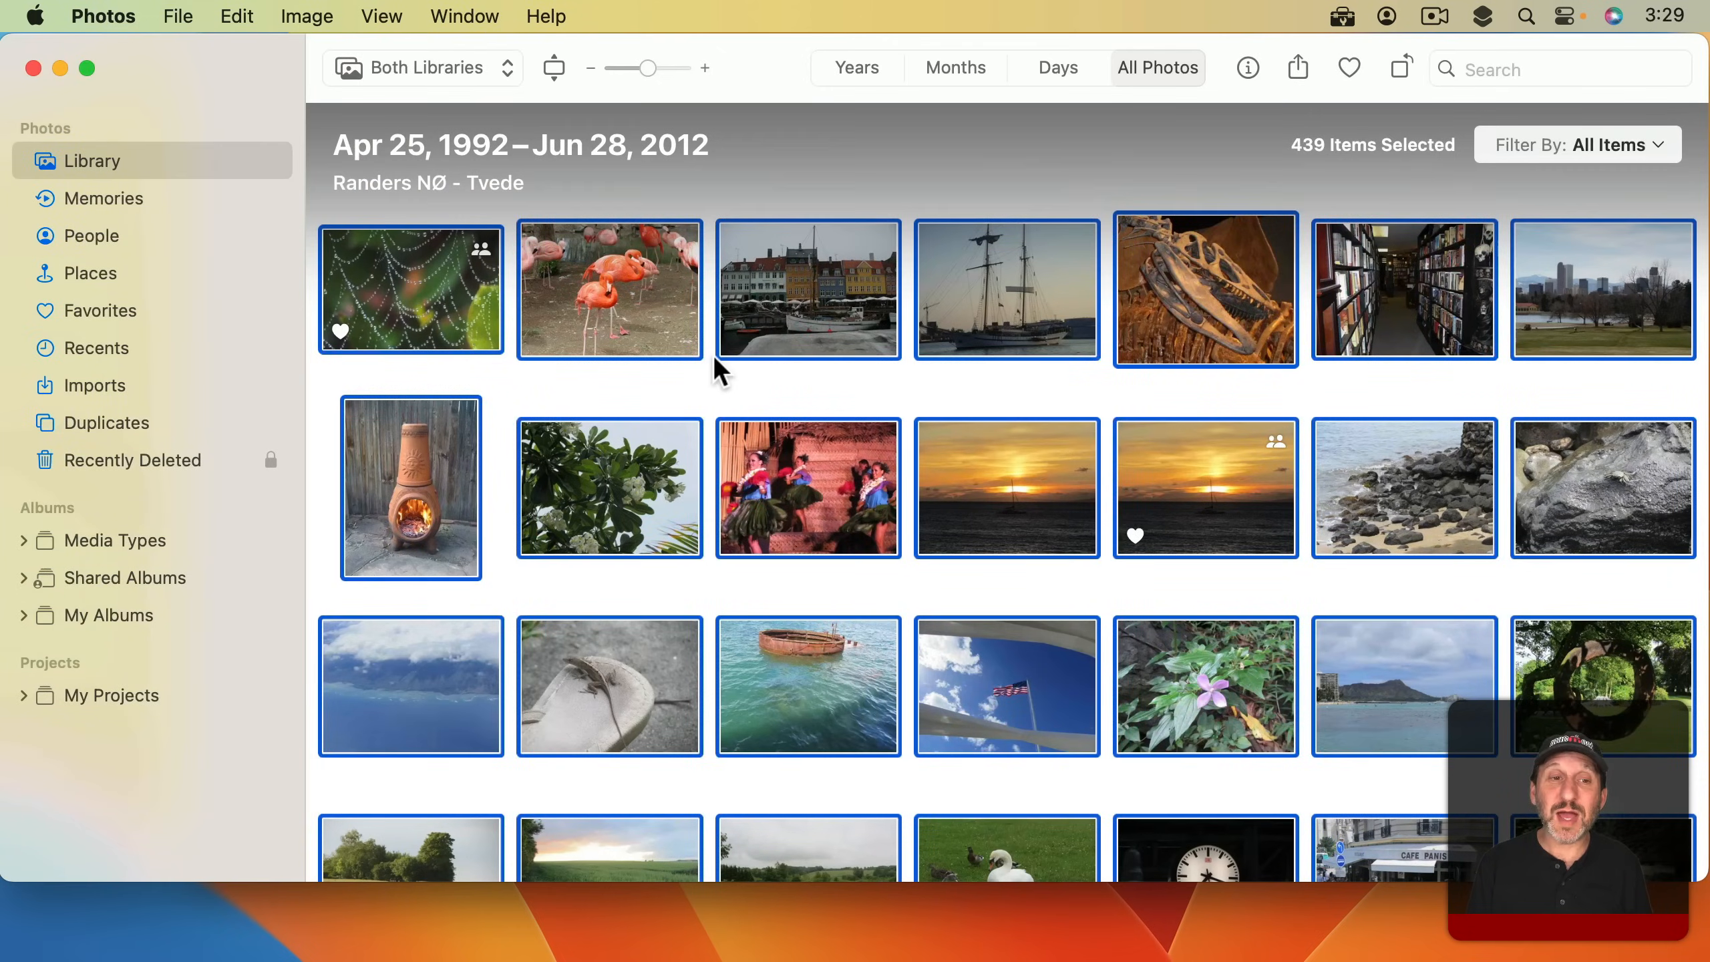
Try to export the unmodified originals of the first three rows of photos, cancel, and clear the selection.
{"action": "left_click", "coordinate": [473, 375]}
{"action": "left_click", "coordinate": [406, 293]}
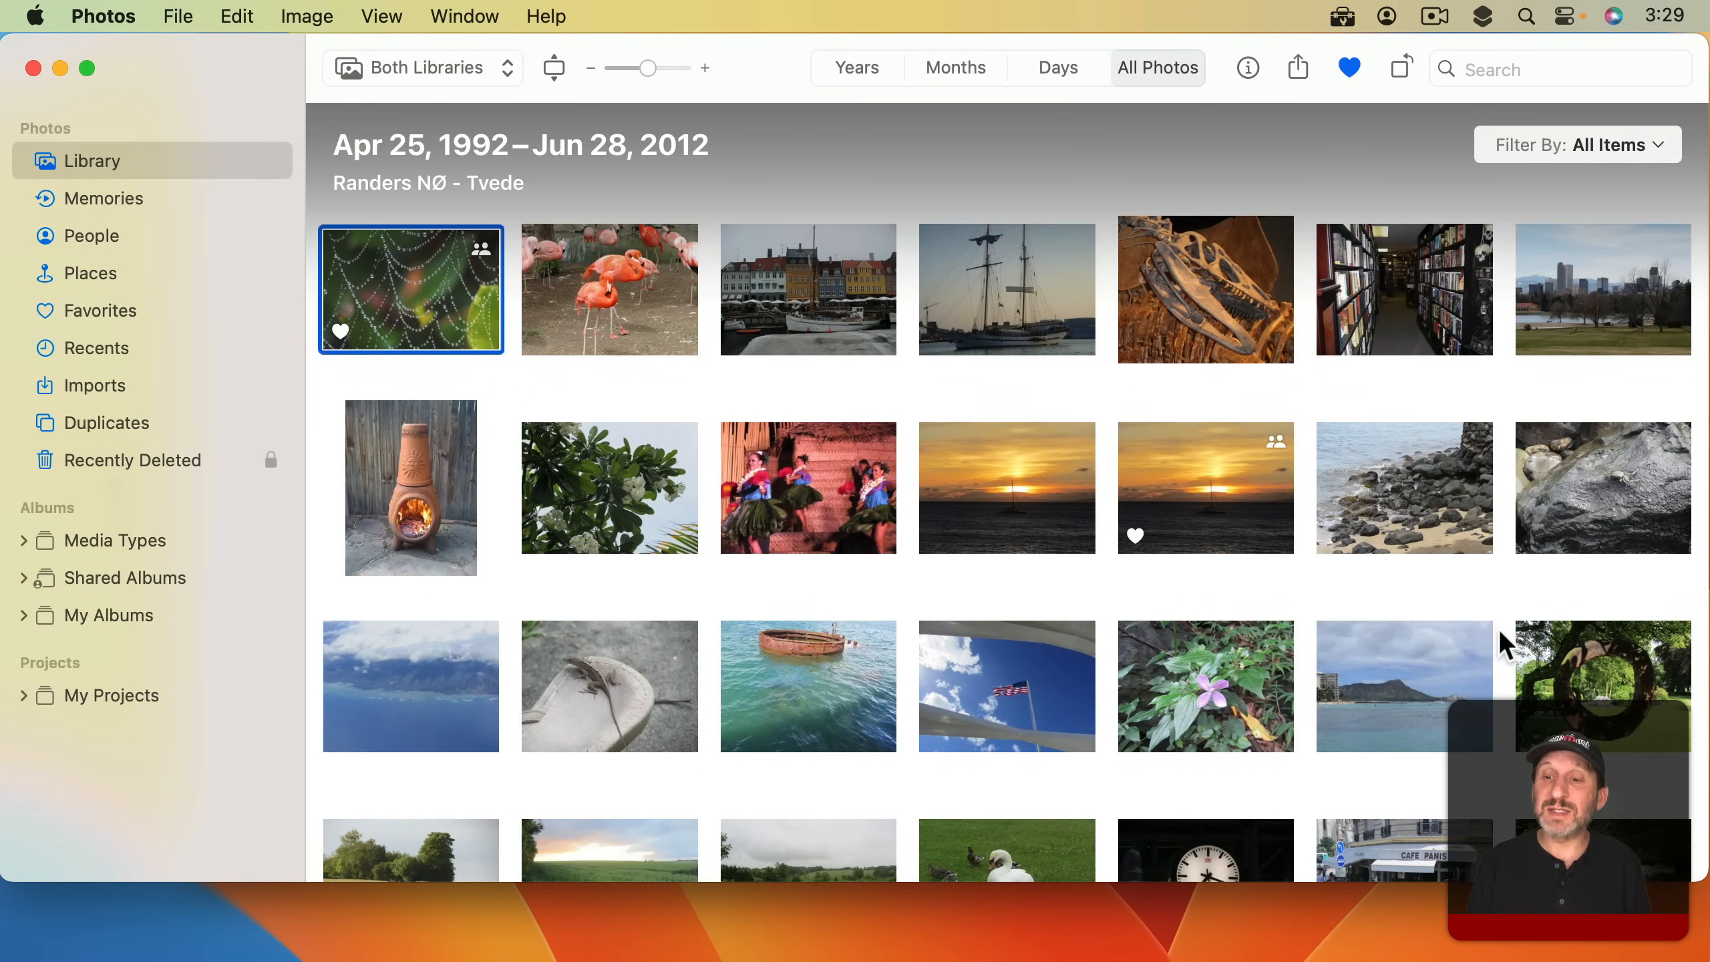
{"action": "left_click", "coordinate": [1589, 680], "text": "shift"}
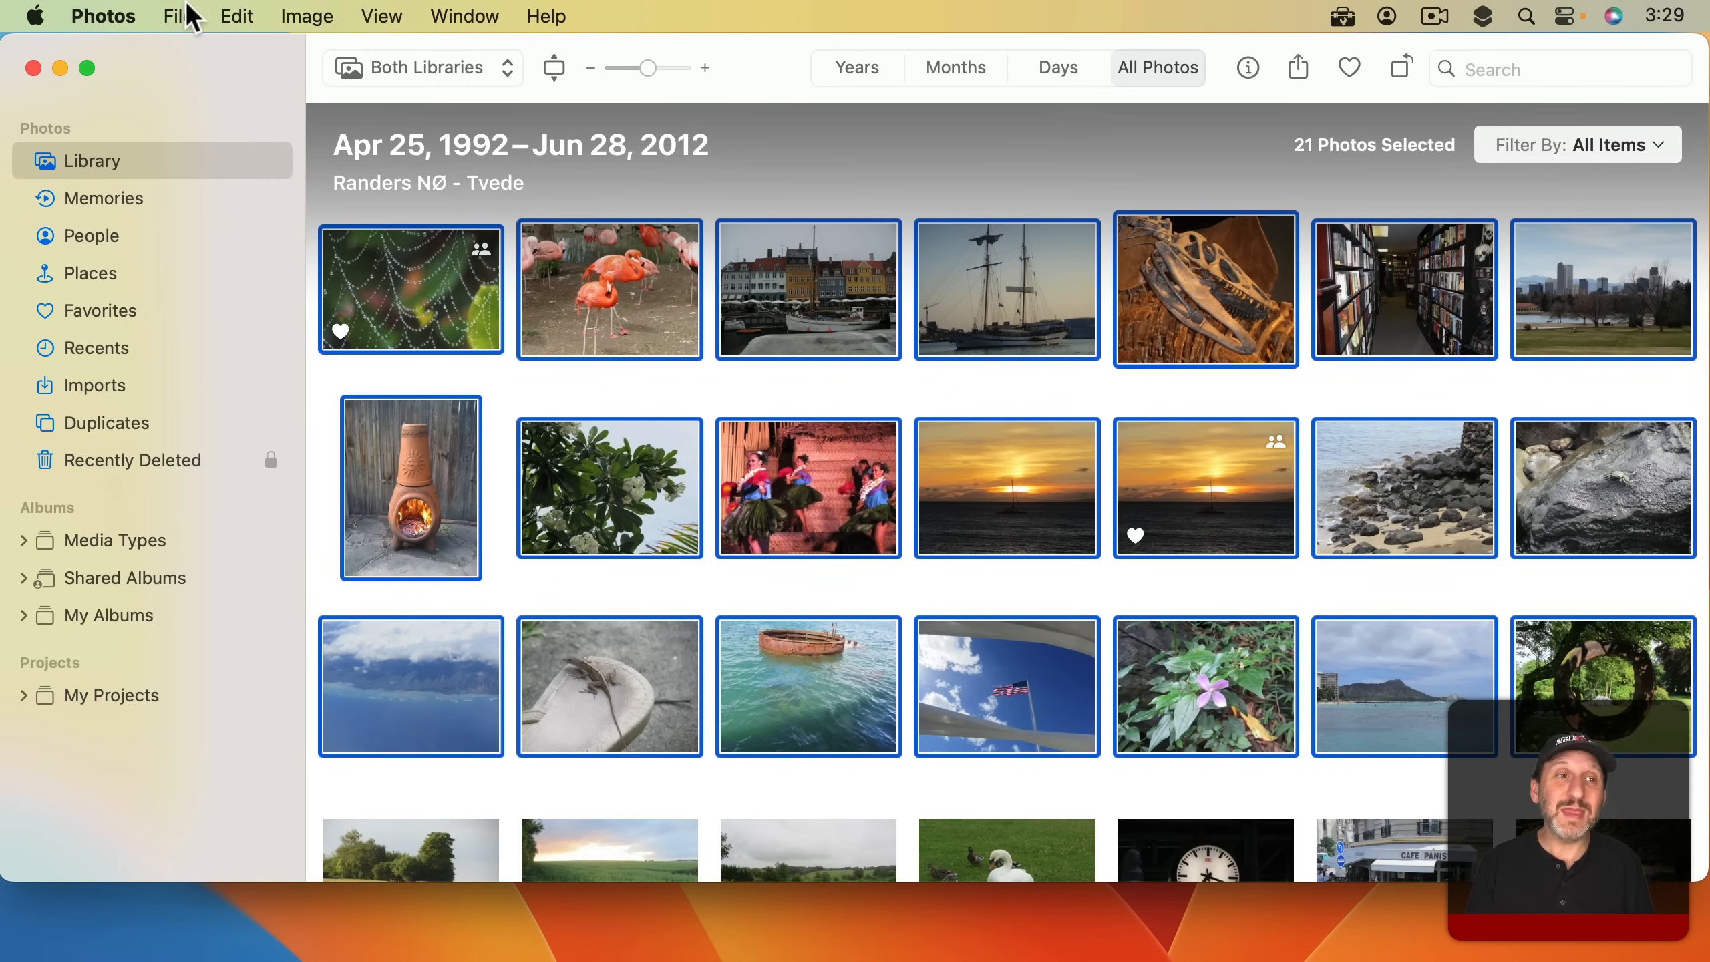
{"action": "left_click", "coordinate": [178, 16]}
{"action": "mouse_move", "coordinate": [268, 241]}
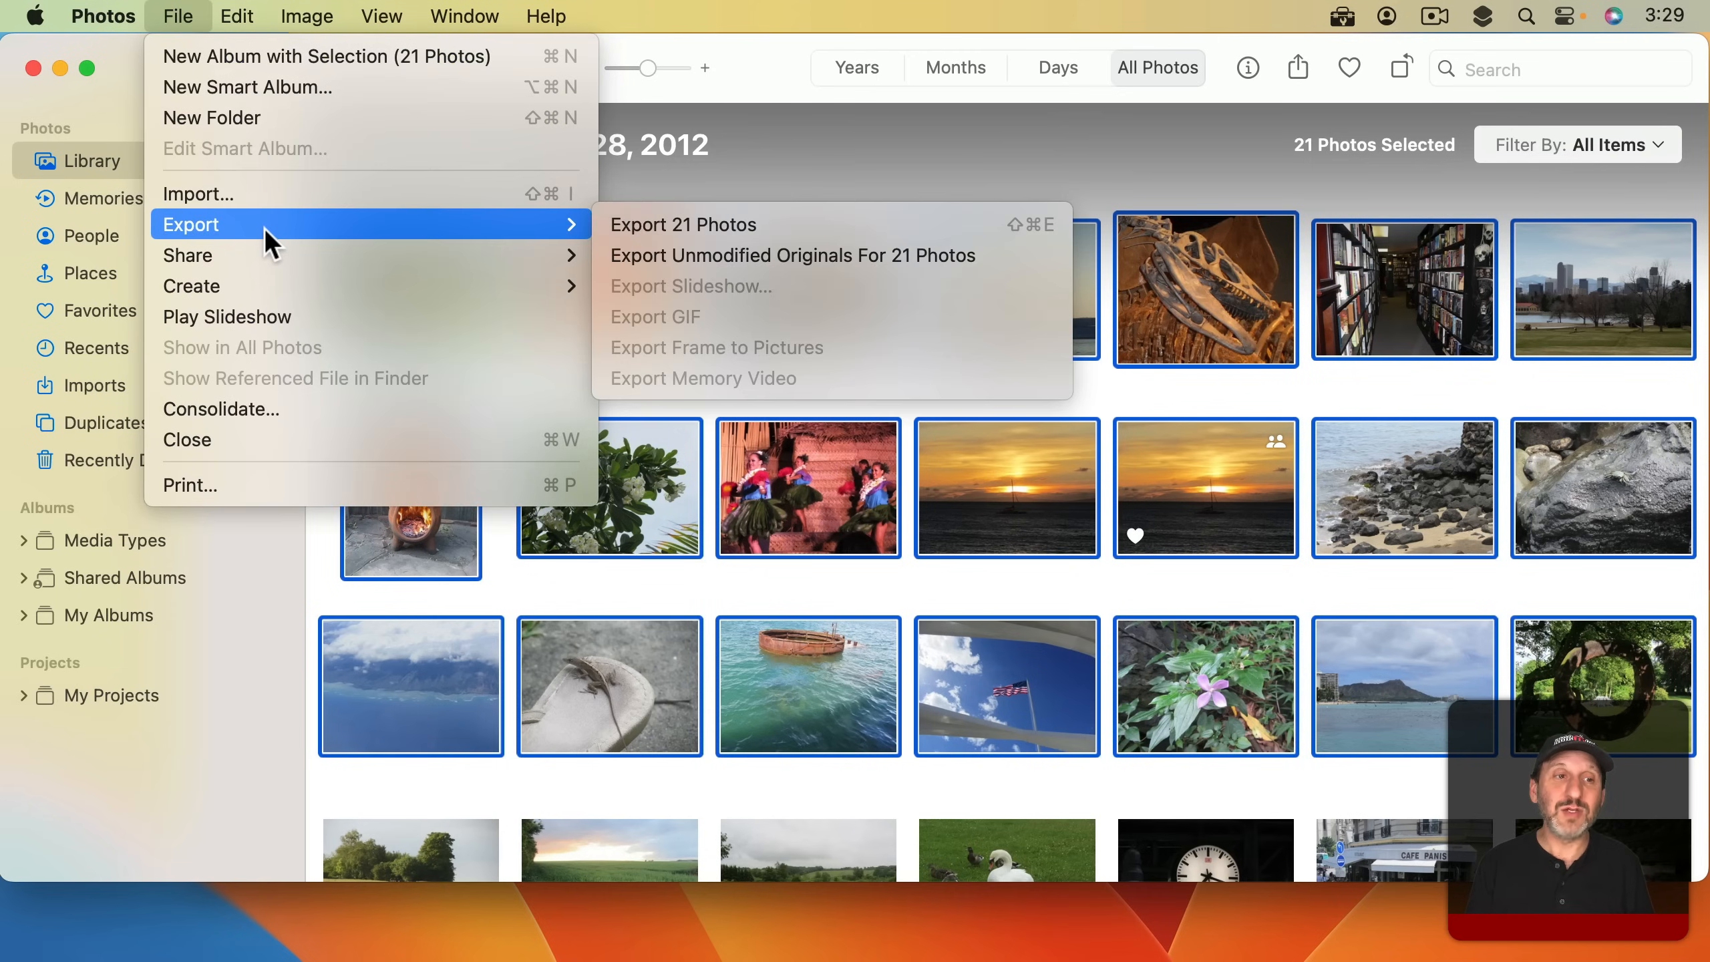
{"action": "left_click", "coordinate": [673, 259]}
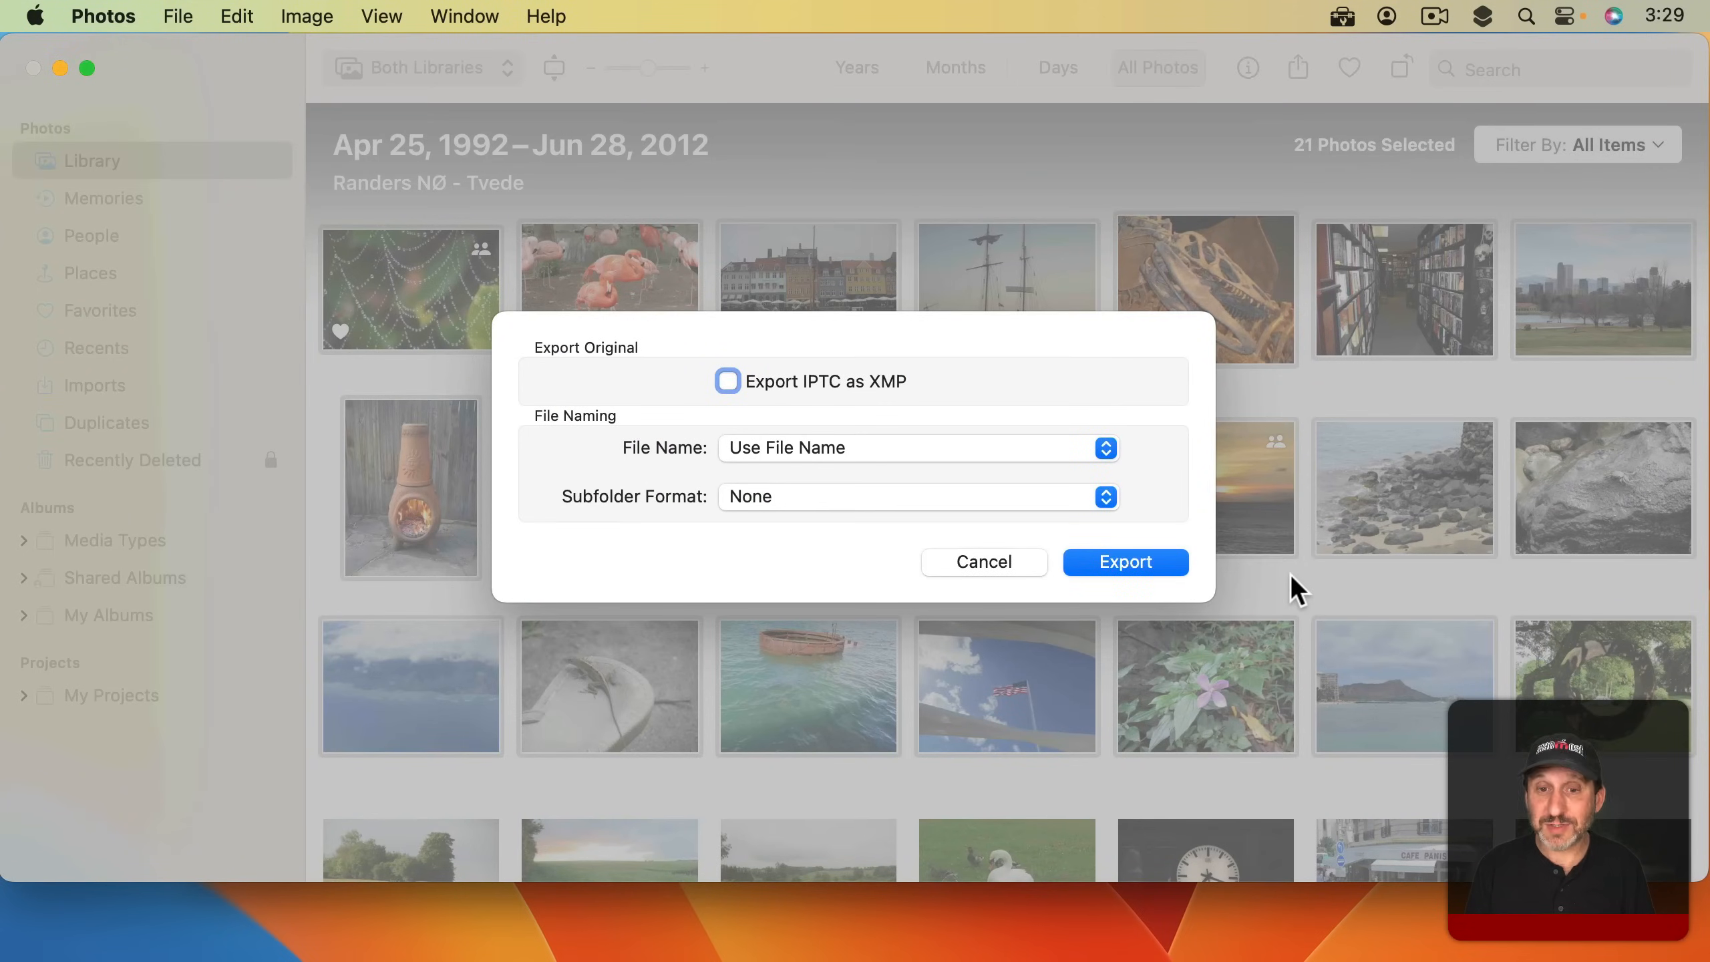
{"action": "left_click", "coordinate": [997, 564]}
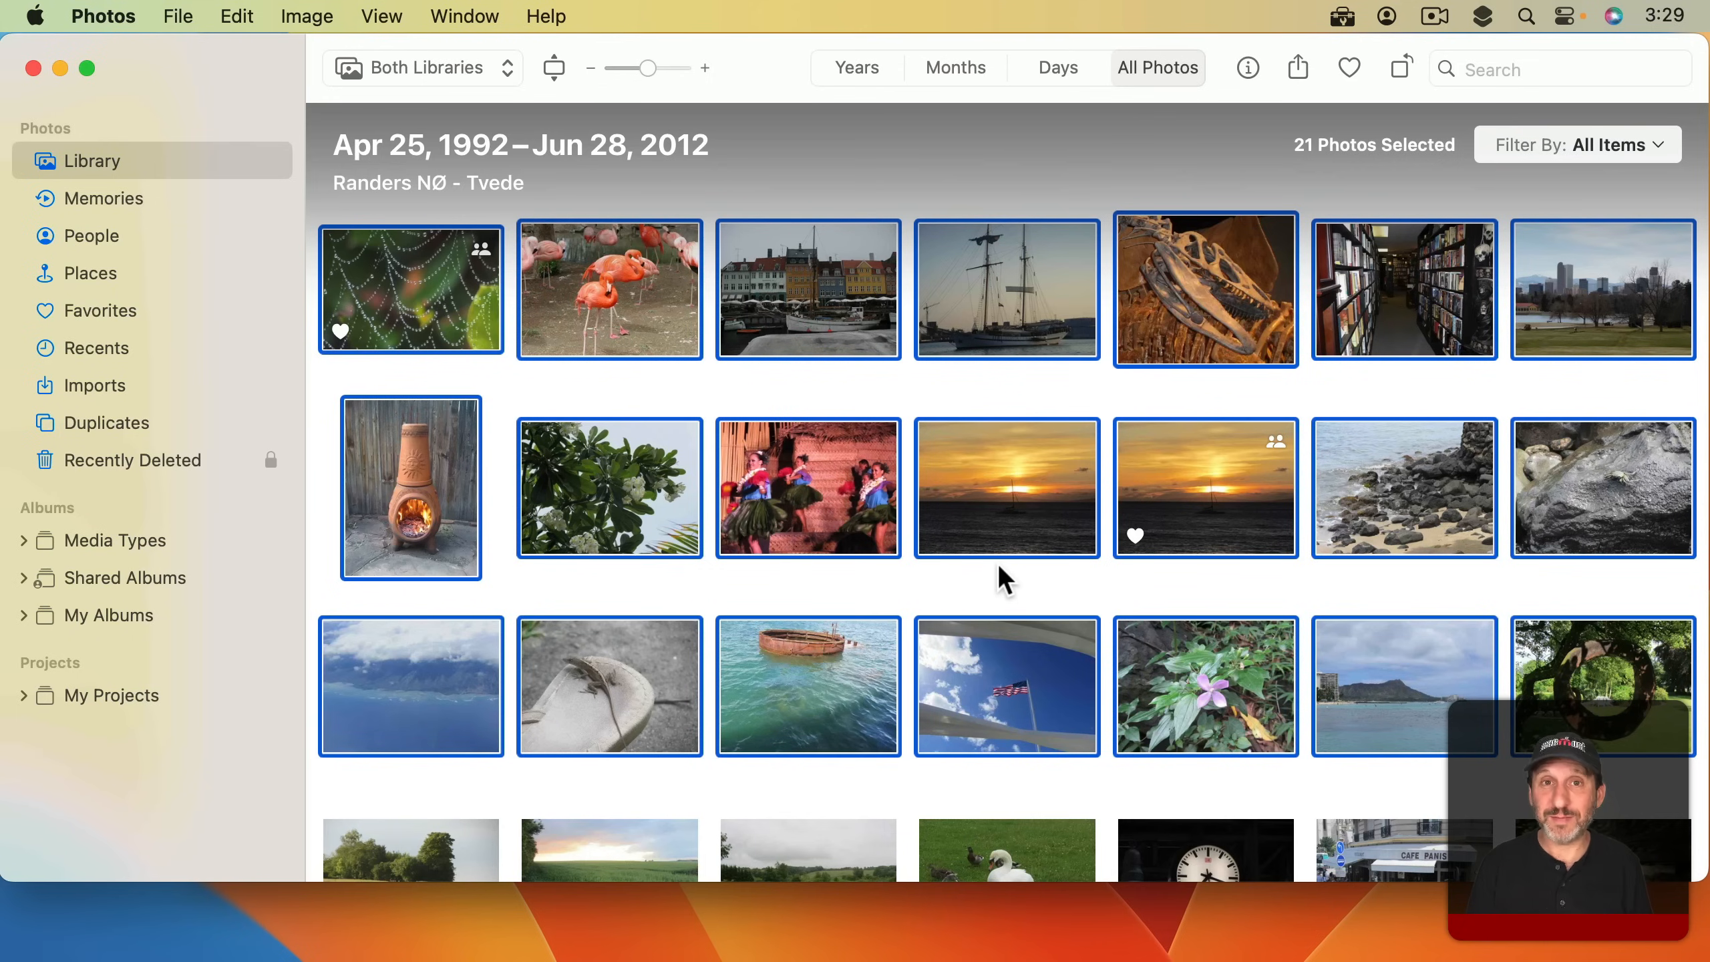
{"action": "left_click", "coordinate": [999, 569]}
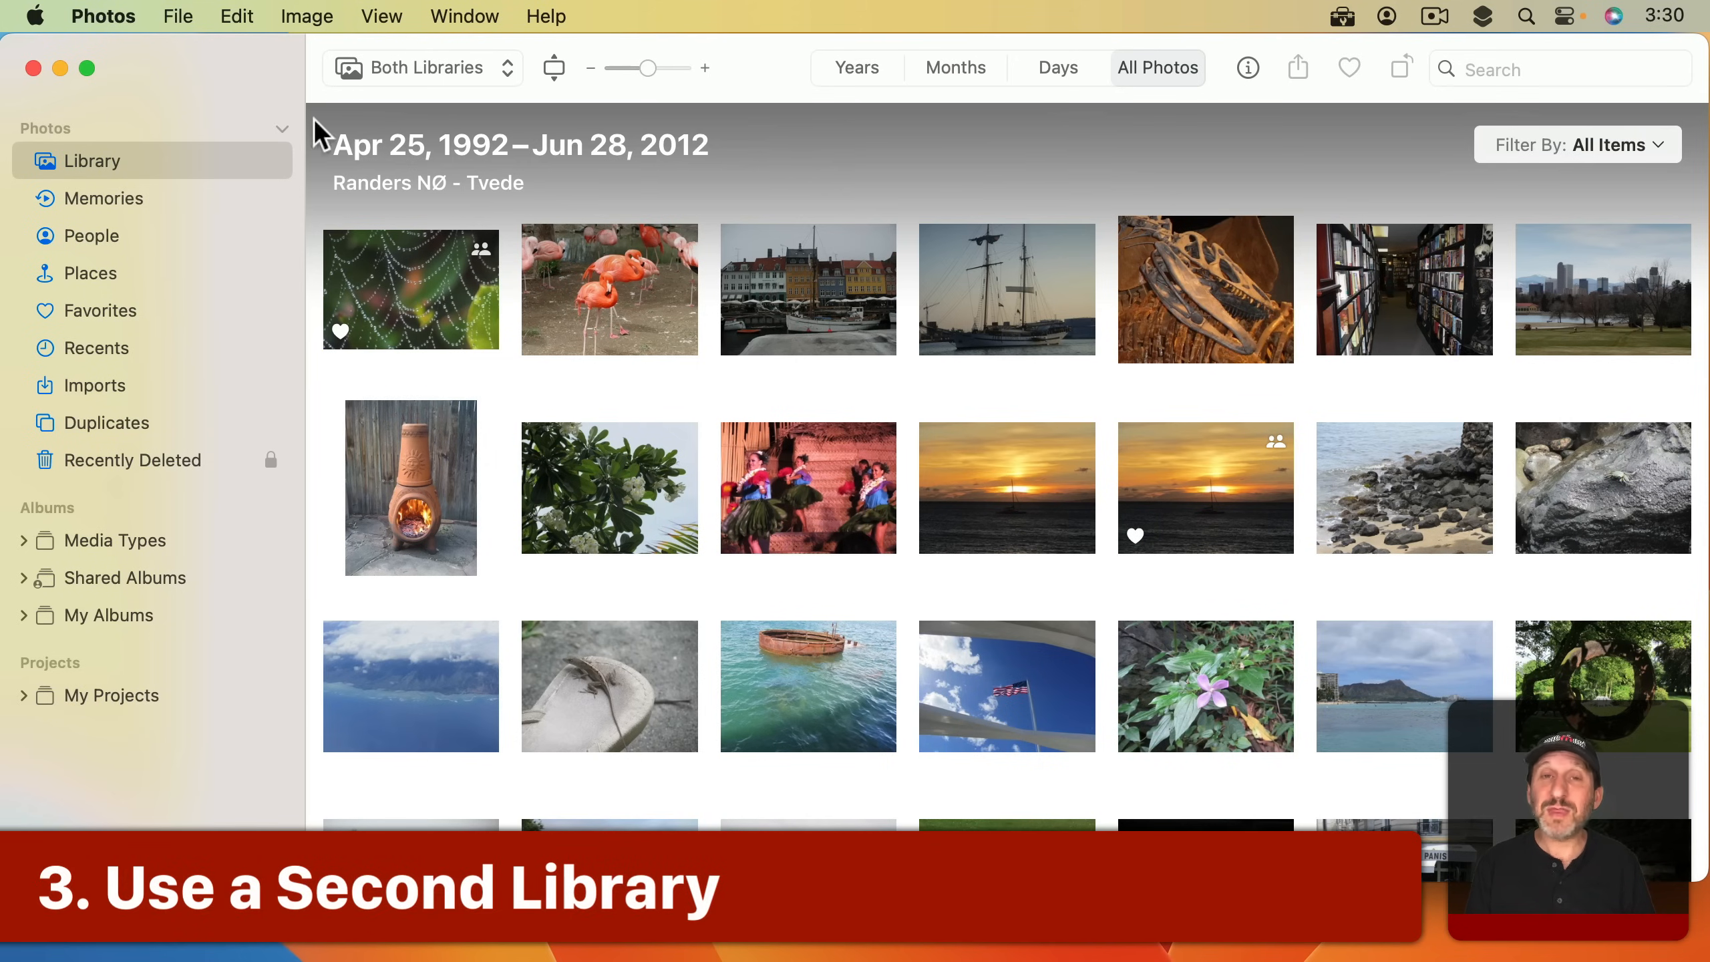
Check the iCloud Photos options in the Photos settings and close the settings window.
{"action": "left_click", "coordinate": [107, 18]}
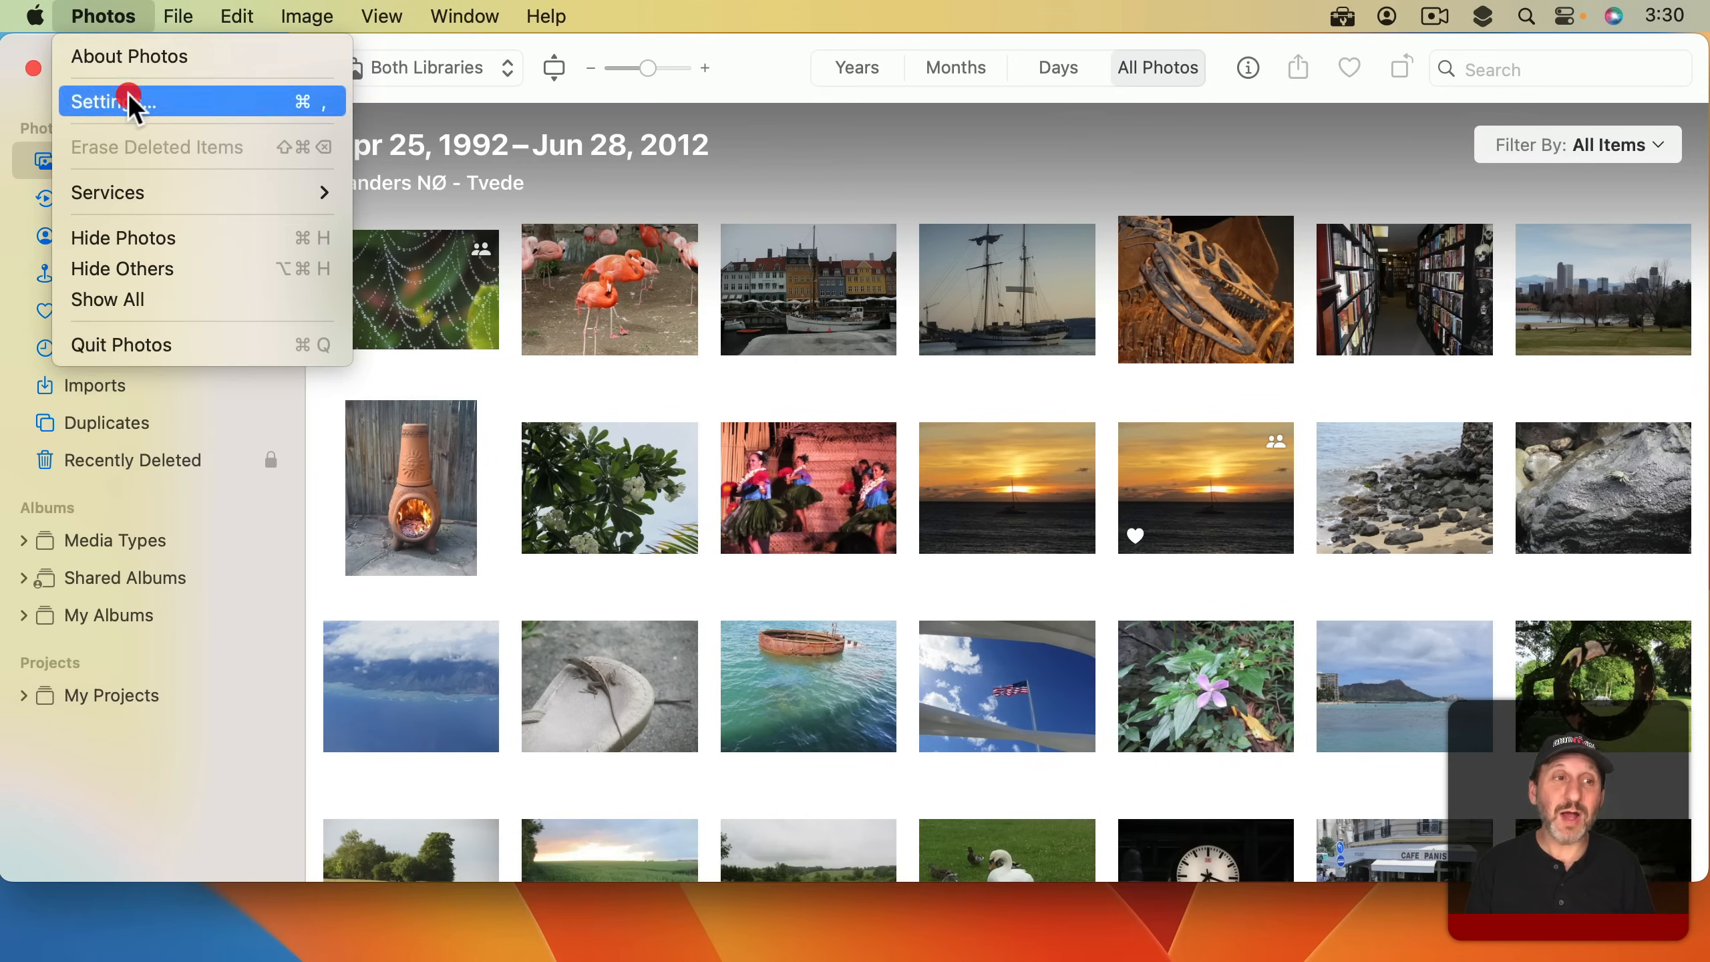
{"action": "left_click", "coordinate": [131, 102]}
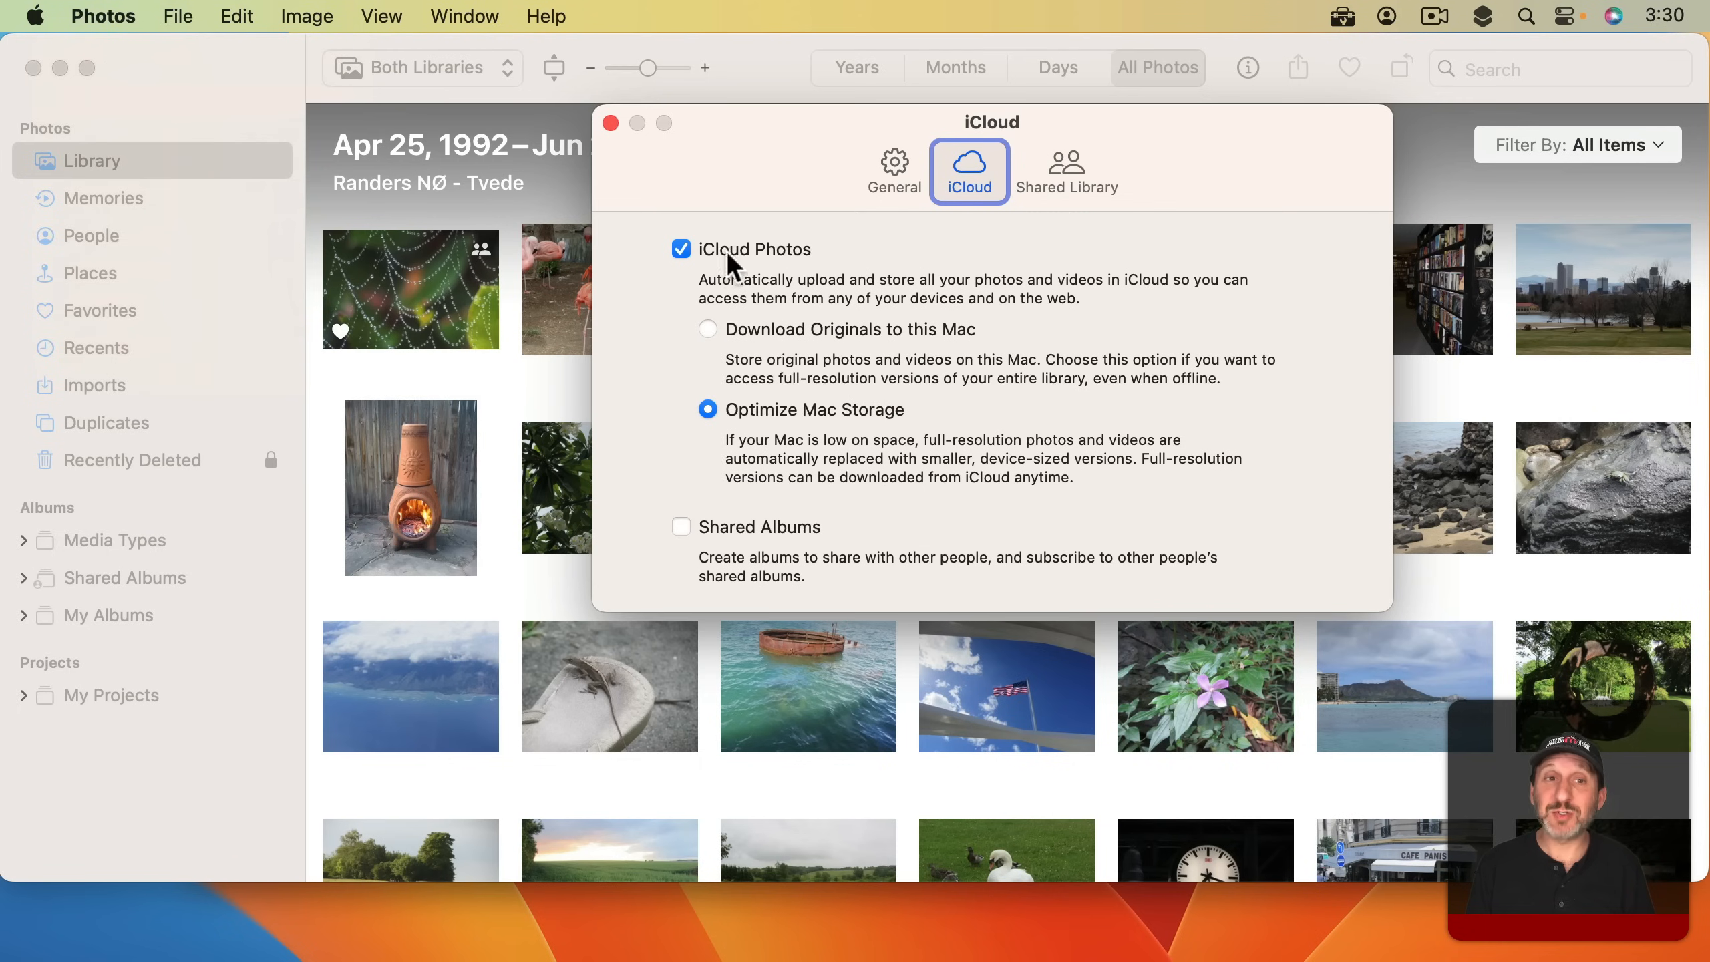
{"action": "left_click", "coordinate": [611, 124]}
Quit Photos and relaunch it so that it offers a choice of photo libraries.
{"action": "key", "text": "super+q"}
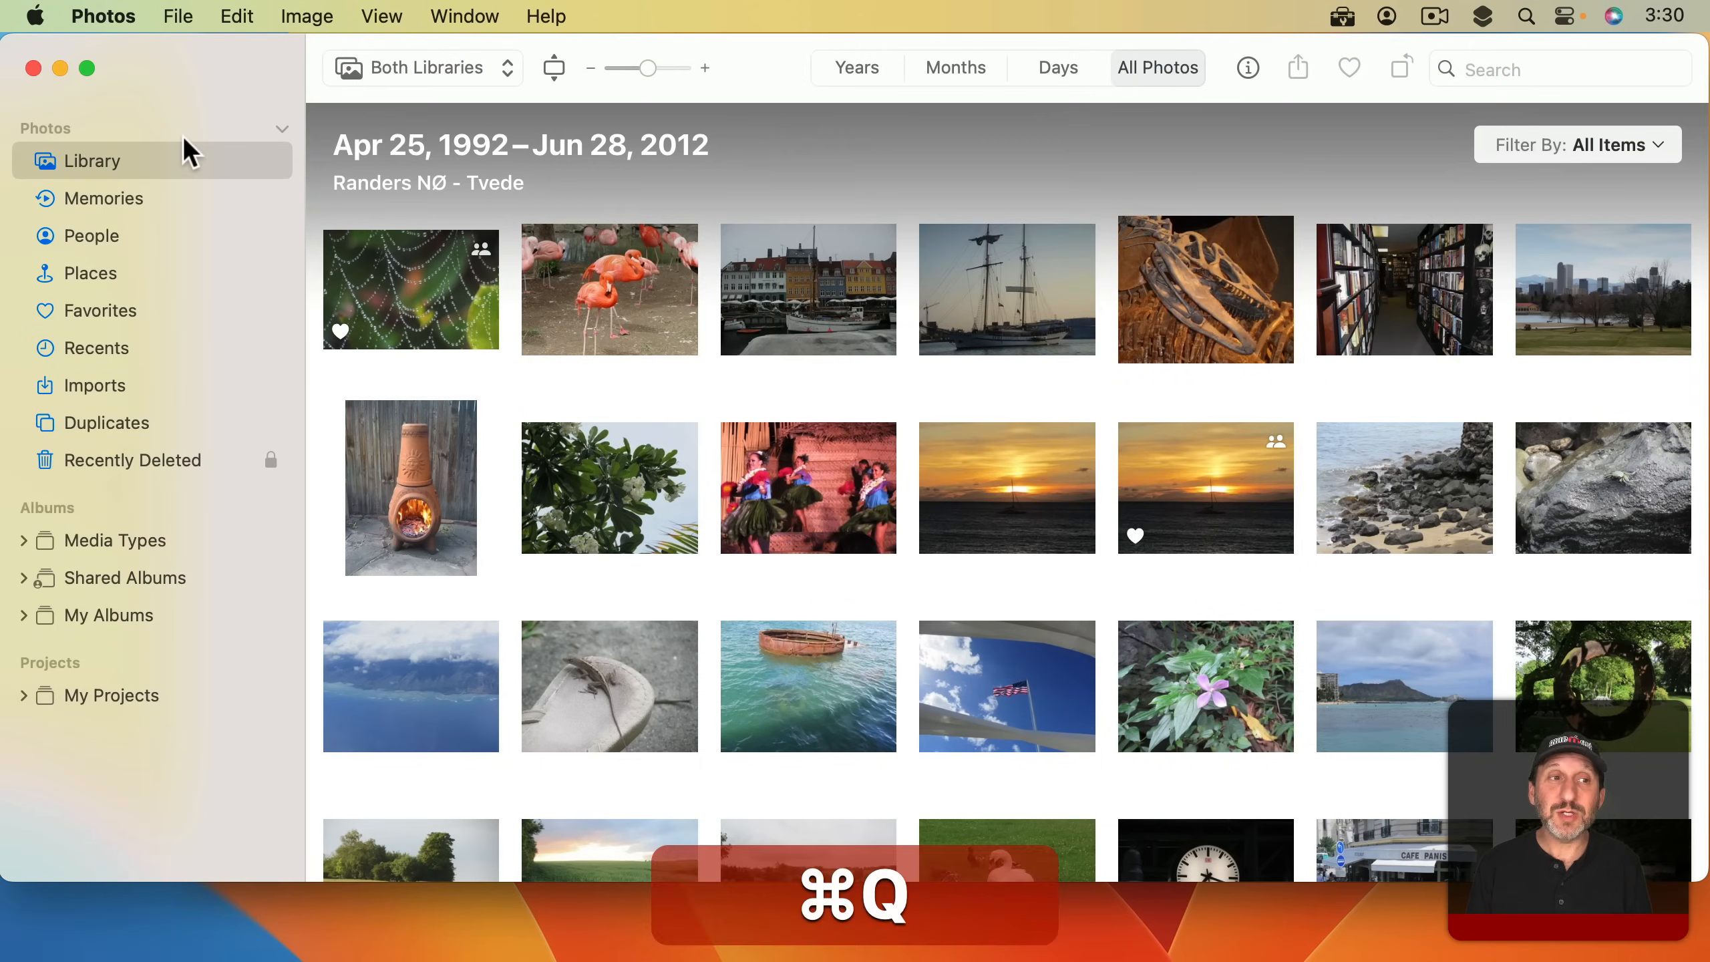
{"action": "mouse_move", "coordinate": [688, 957]}
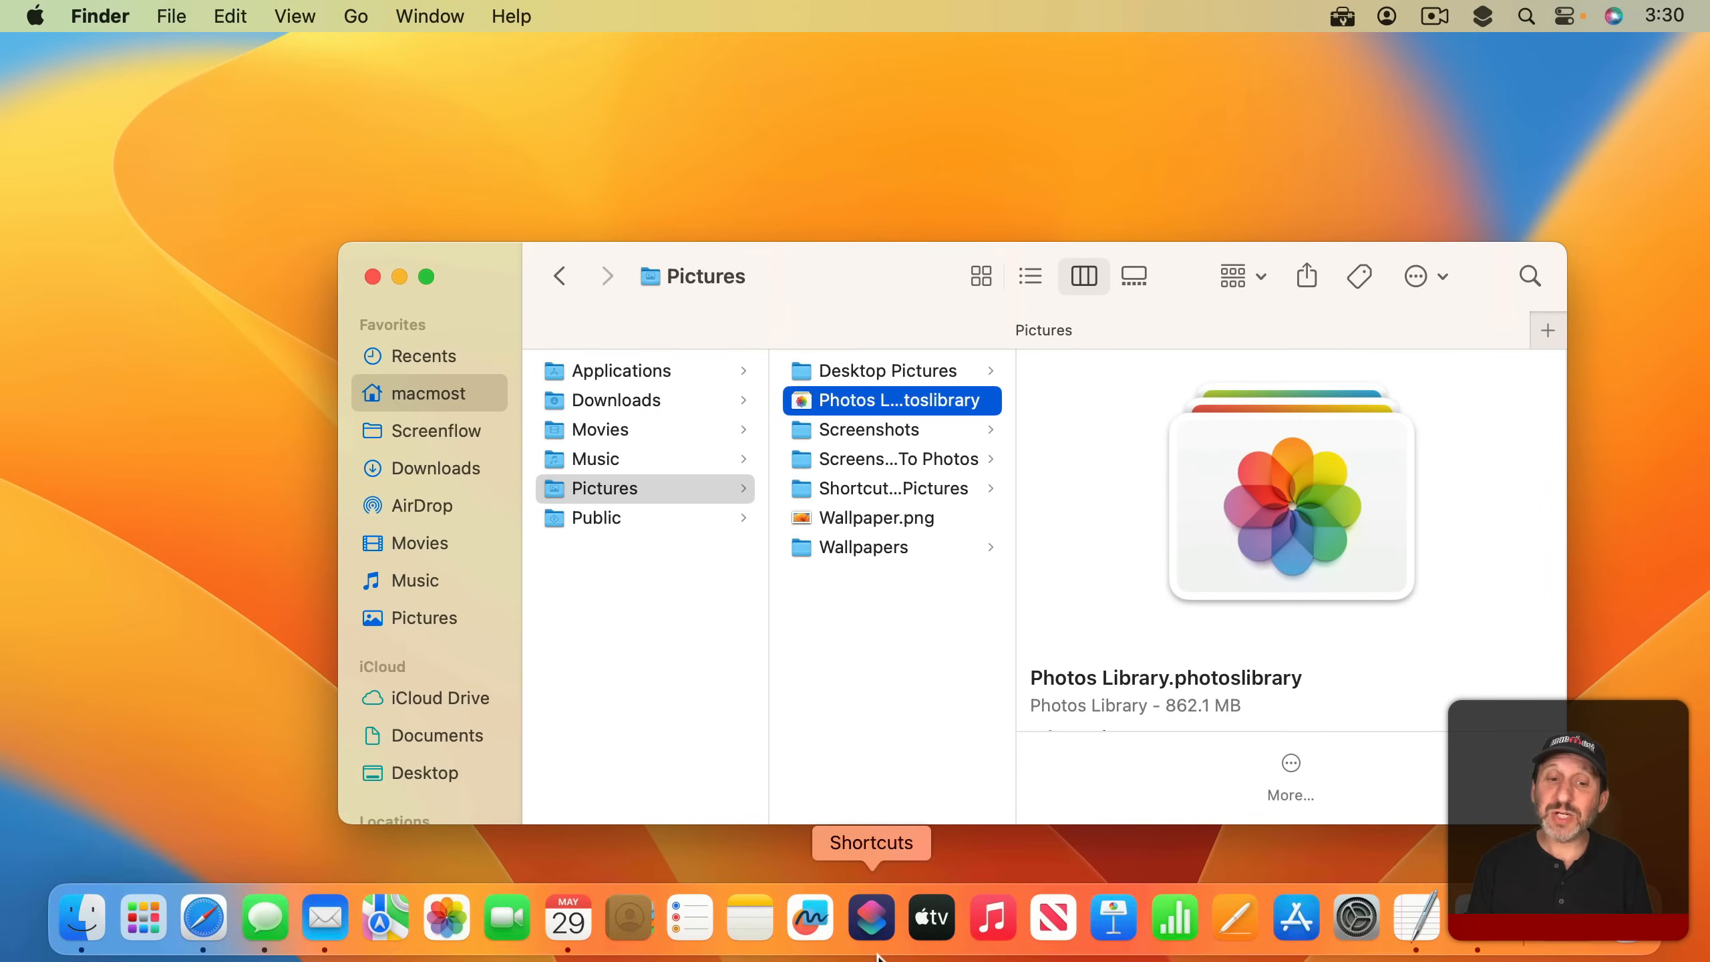
{"action": "key", "text": "alt"}
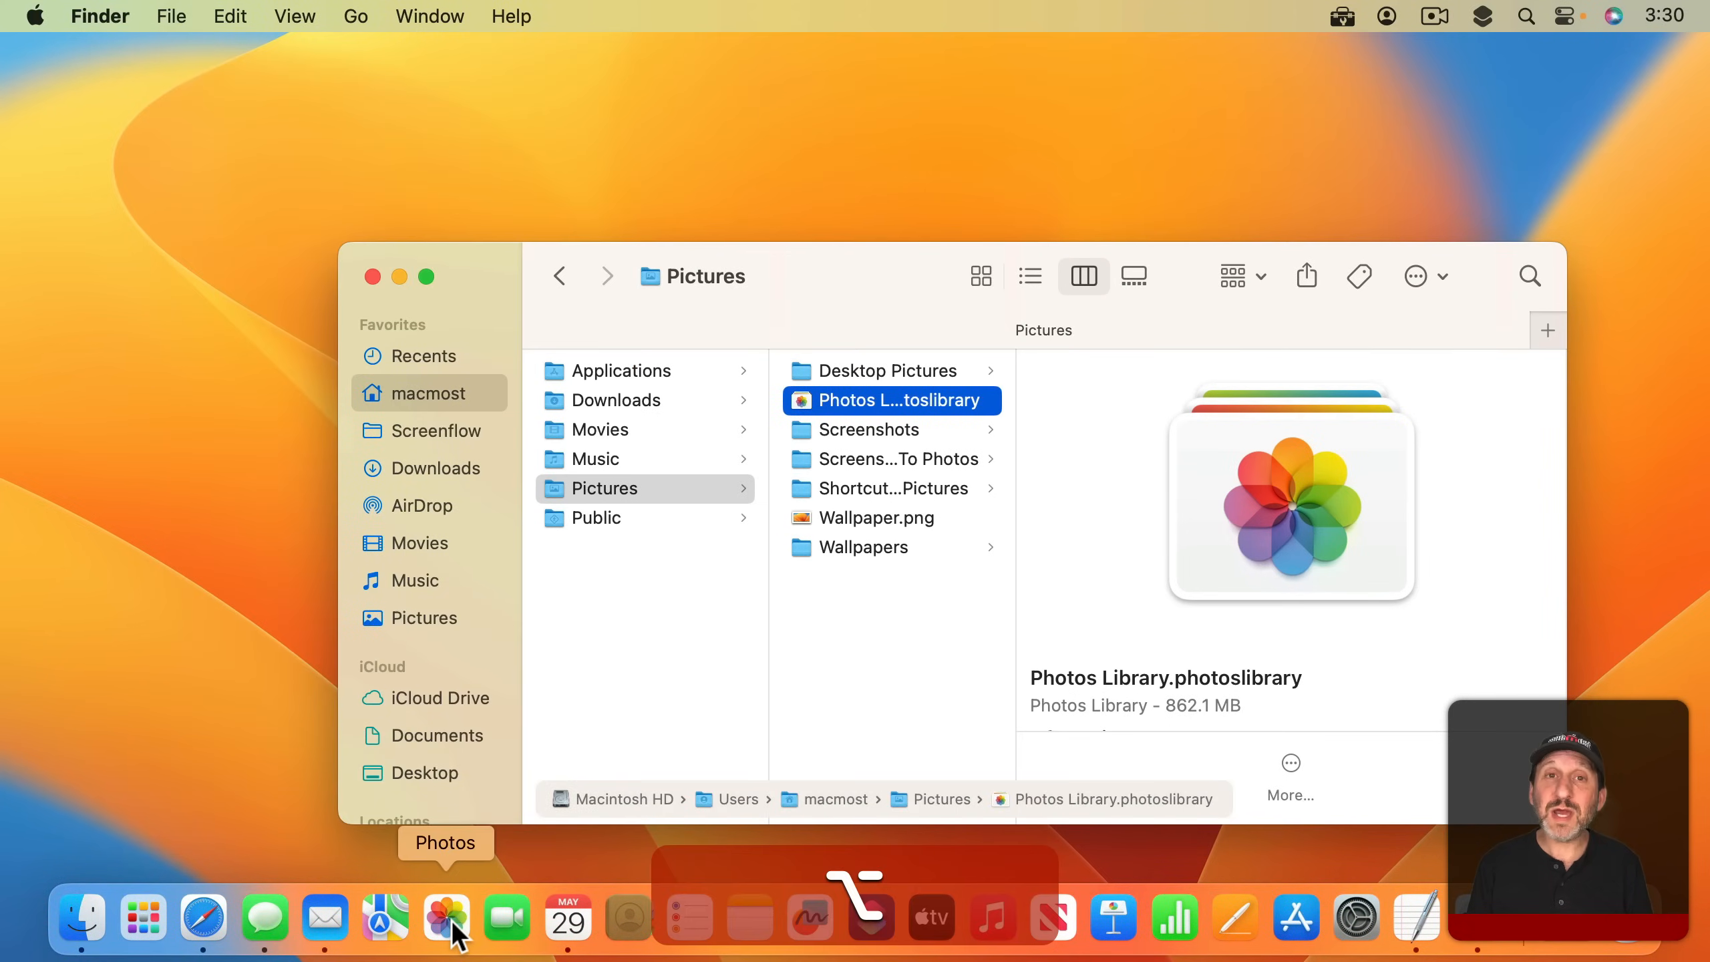
{"action": "left_click", "coordinate": [452, 919], "text": "alt"}
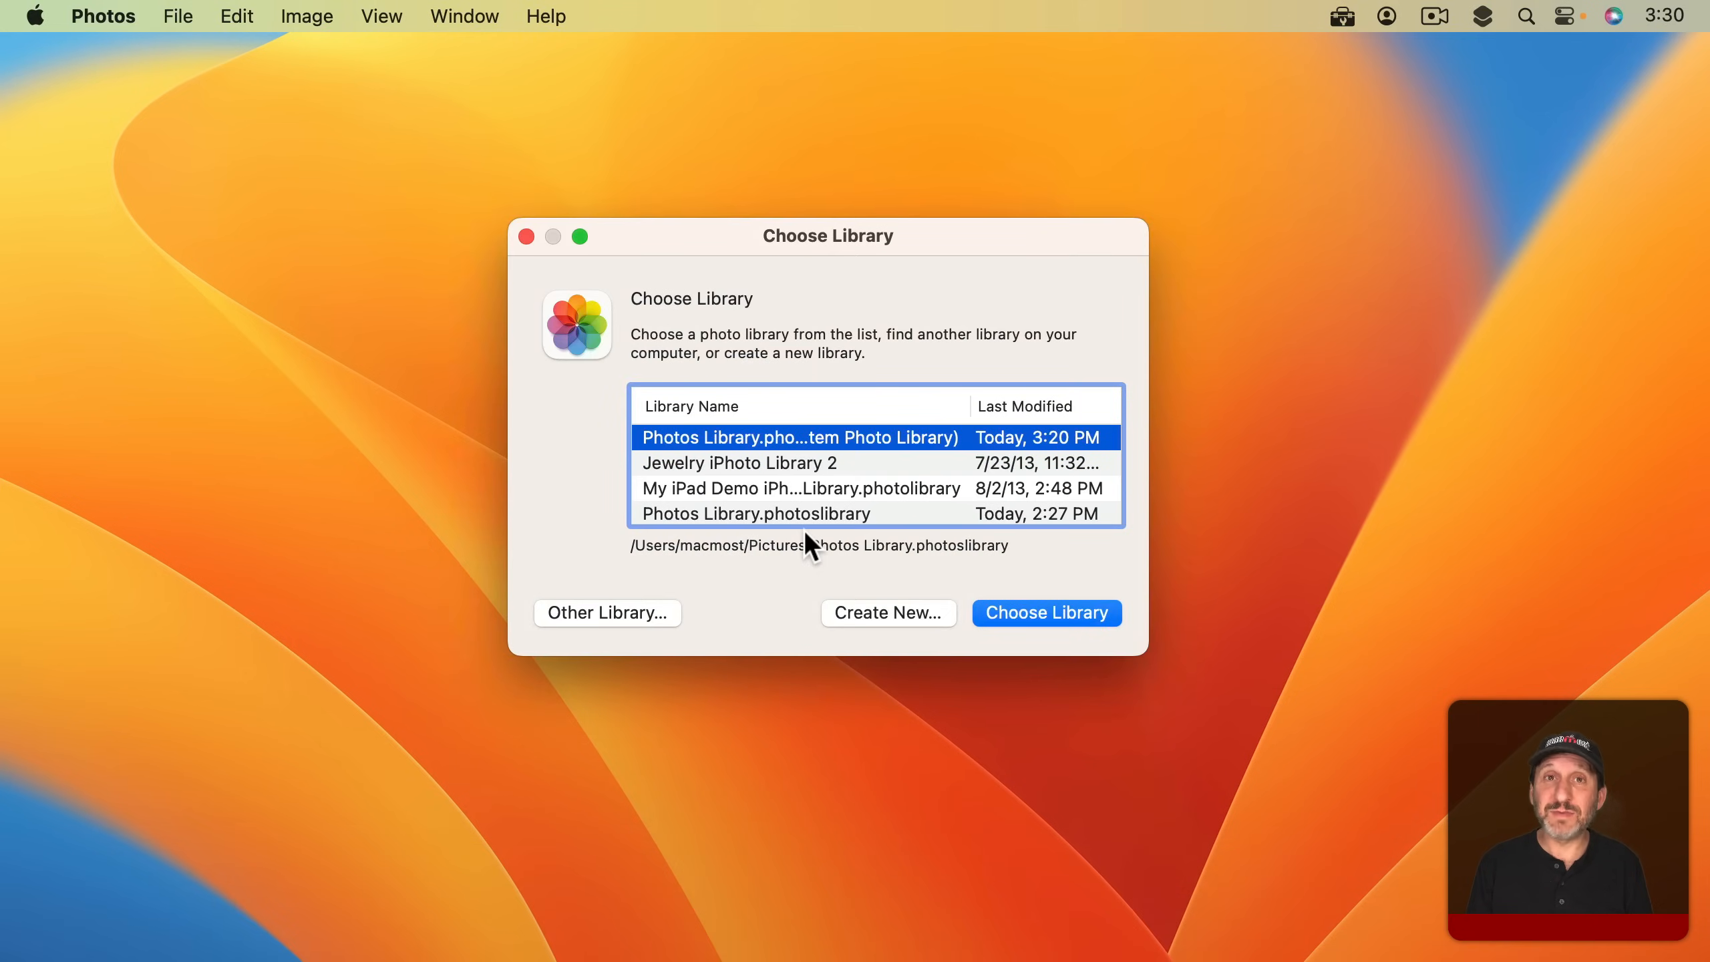
Create a new photo library named Backup in the Temp folder on the Archive drive.
{"action": "left_click", "coordinate": [903, 613]}
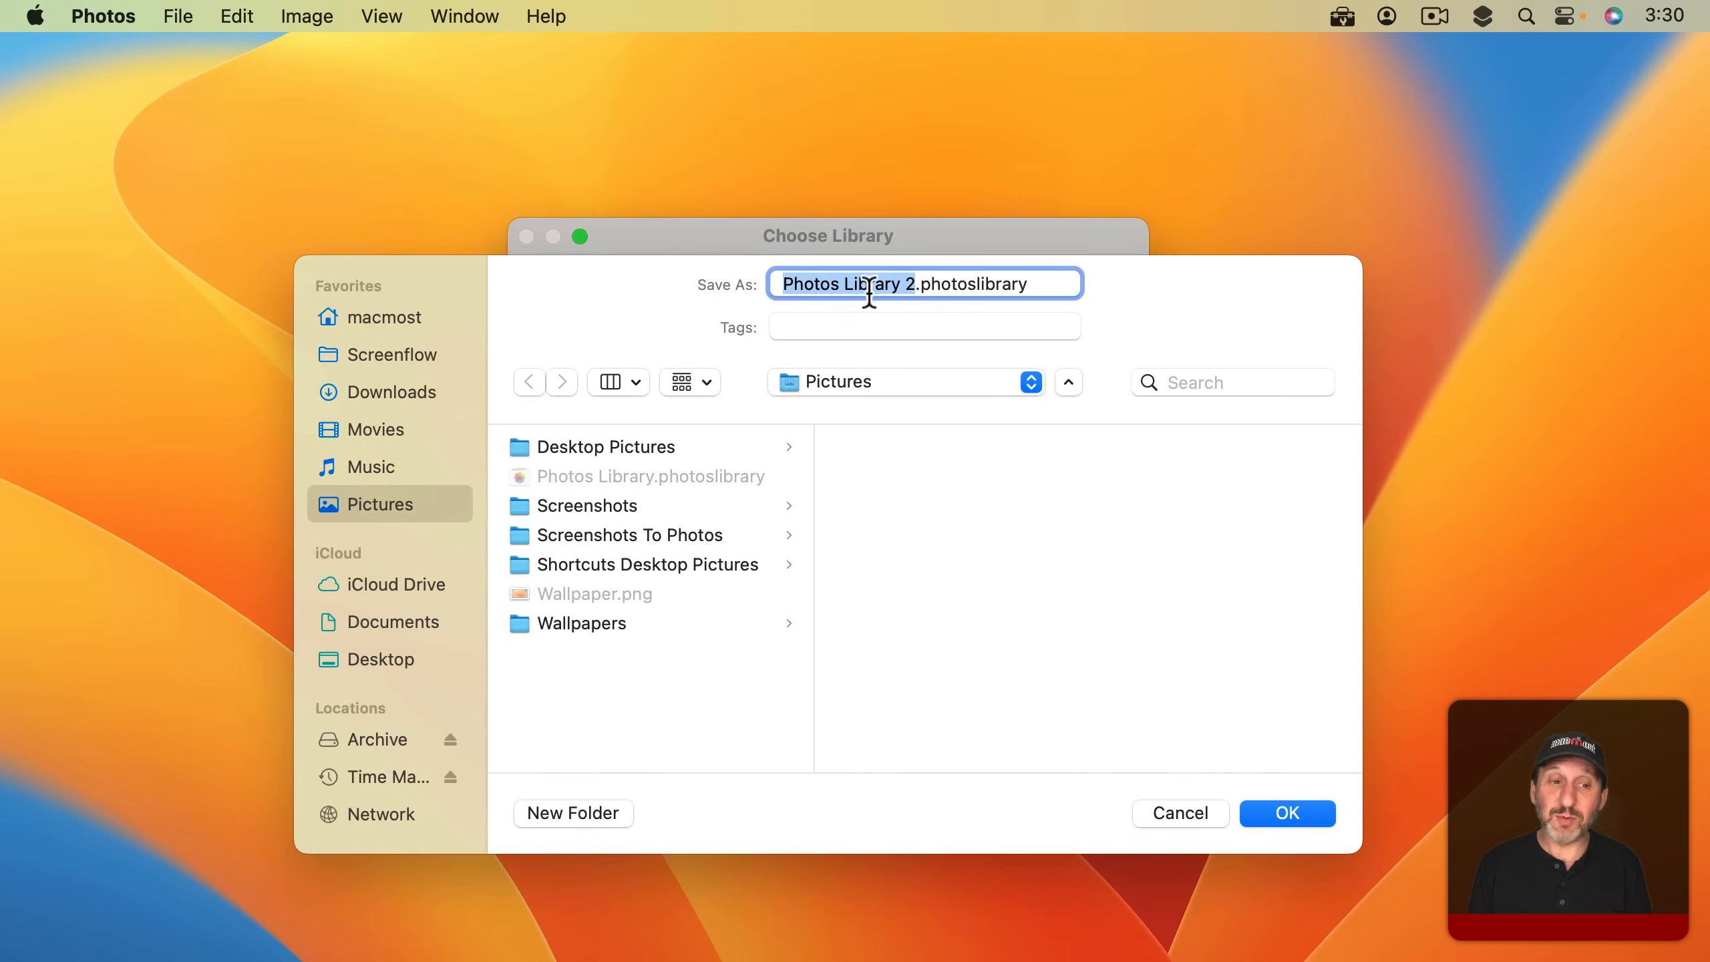
{"action": "type", "text": "Backup"}
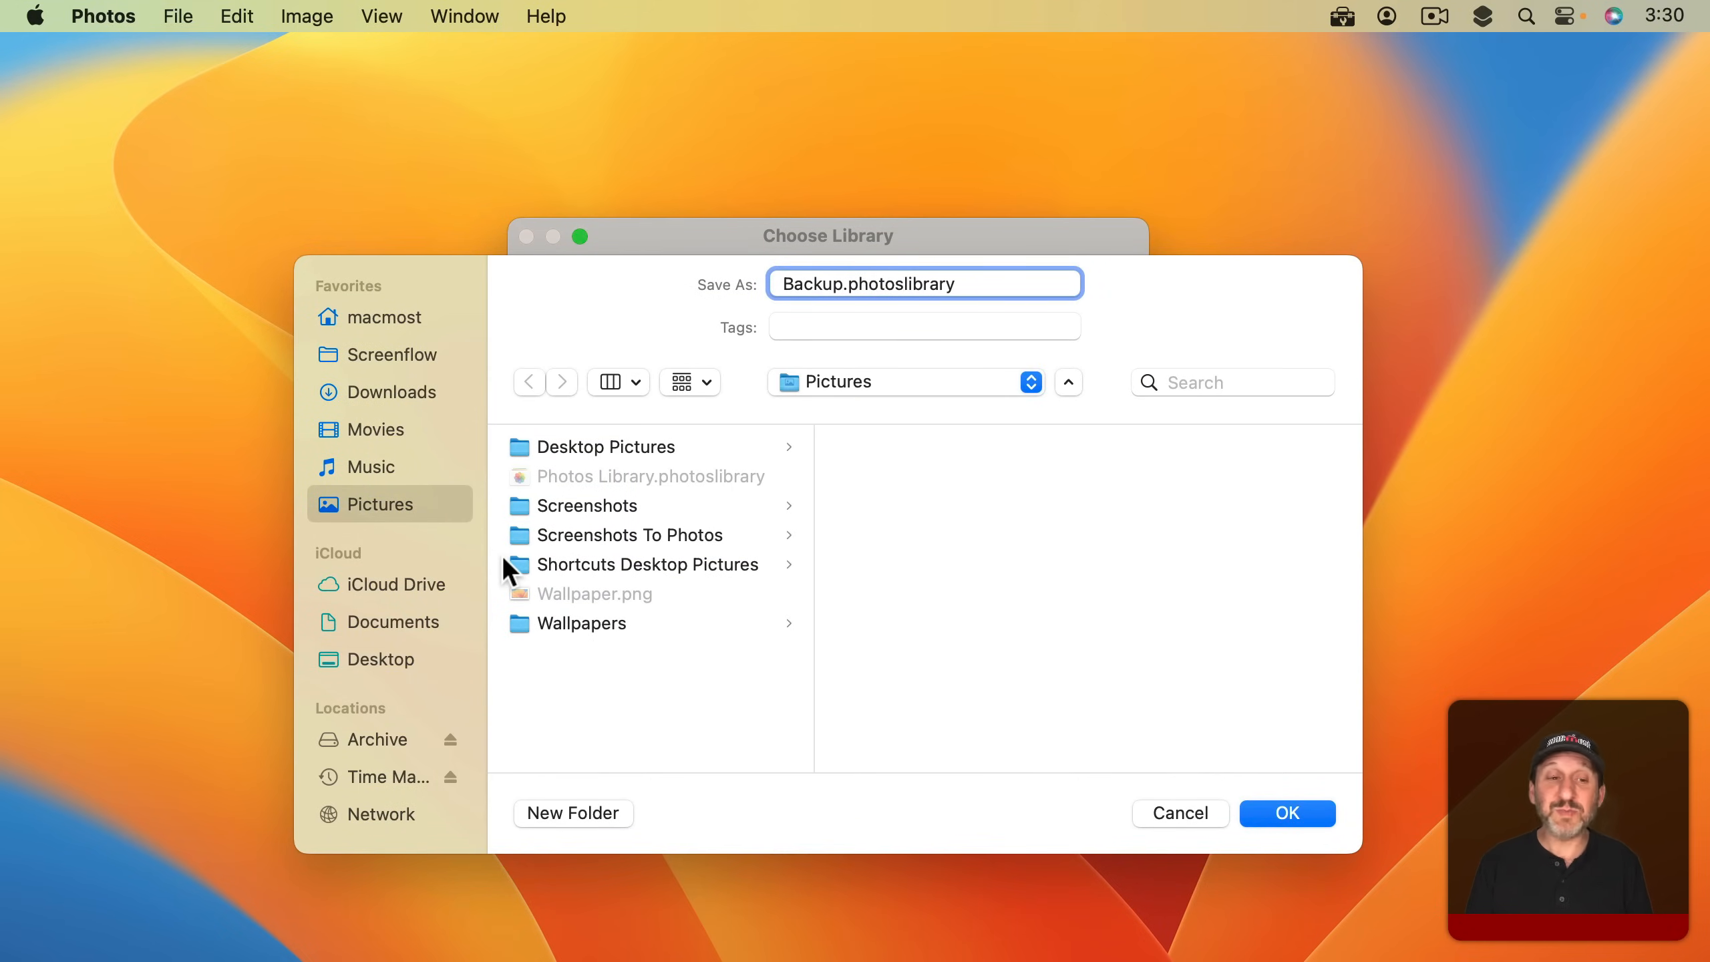
{"action": "left_click", "coordinate": [382, 735]}
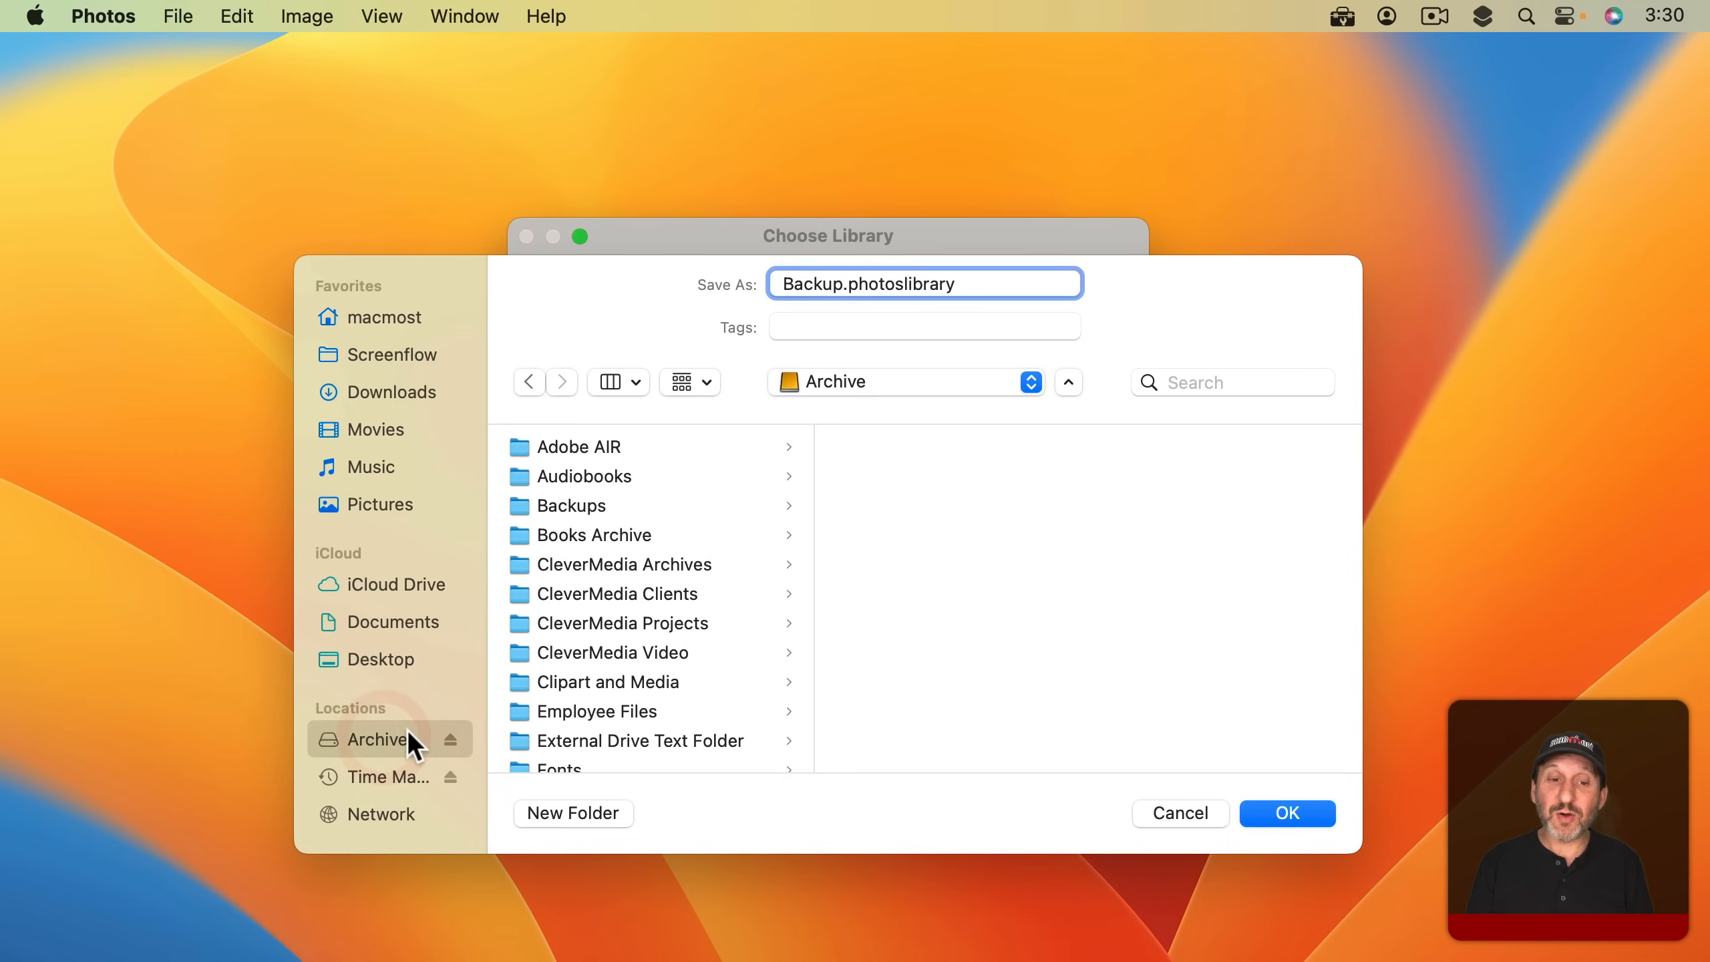
{"action": "scroll", "coordinate": [652, 690], "scroll_direction": "down", "scroll_amount": 10}
{"action": "left_click", "coordinate": [554, 743]}
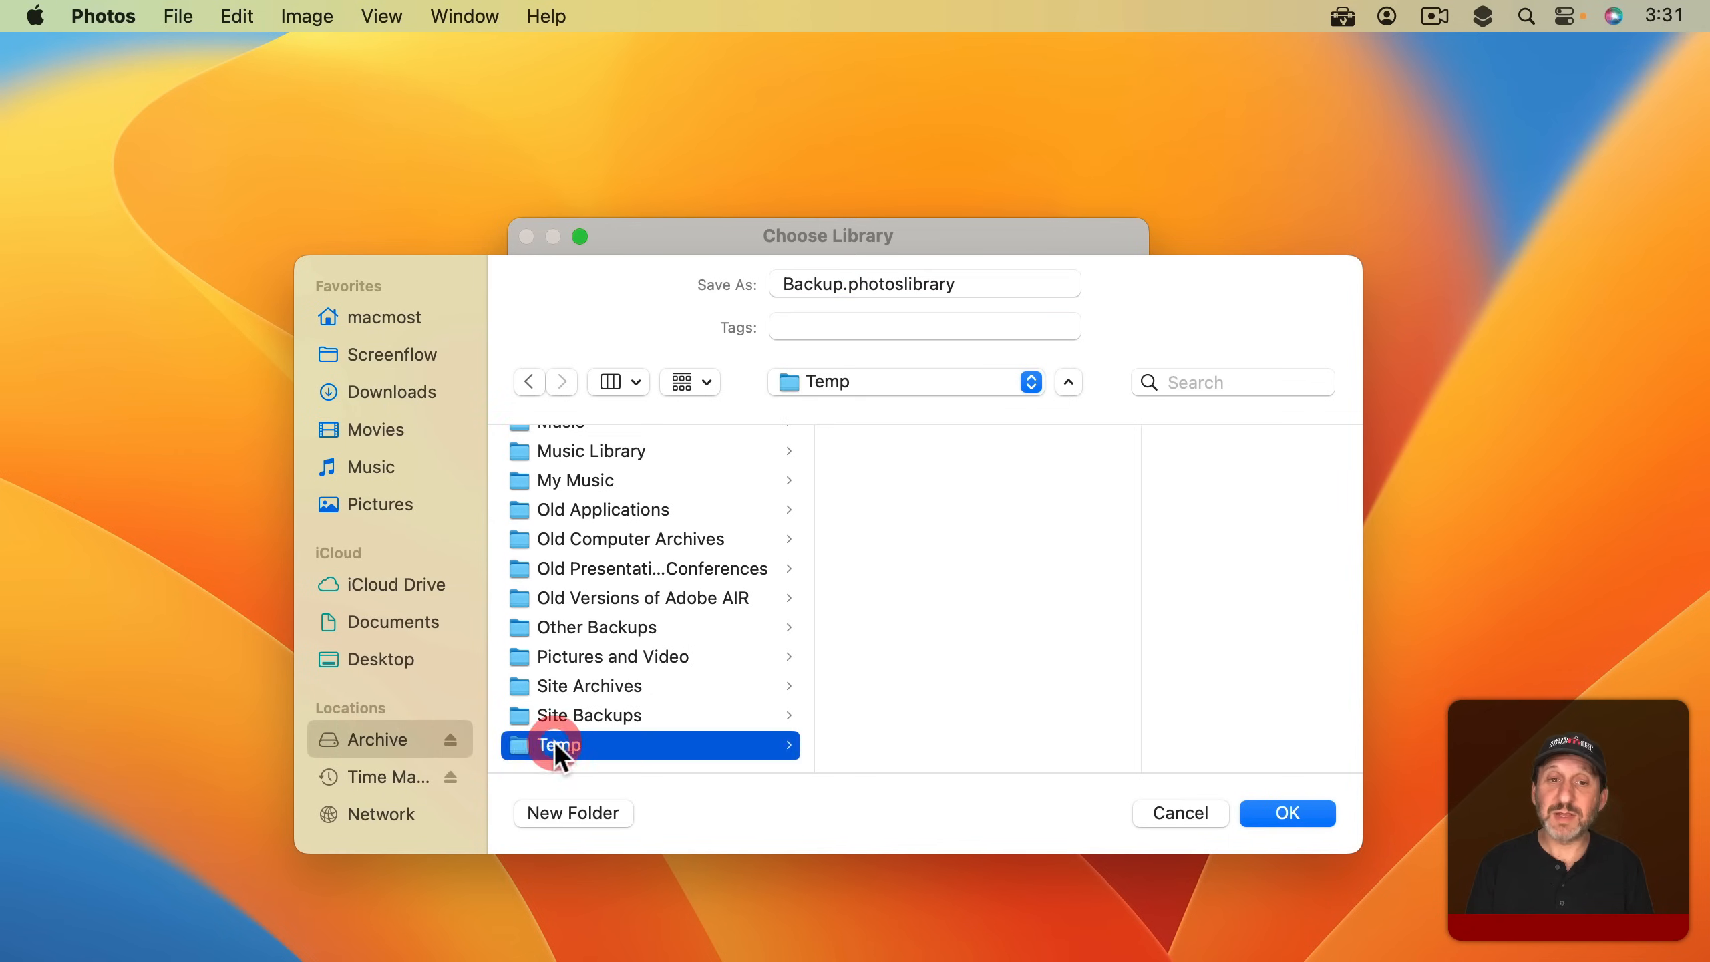
{"action": "left_click", "coordinate": [1286, 812]}
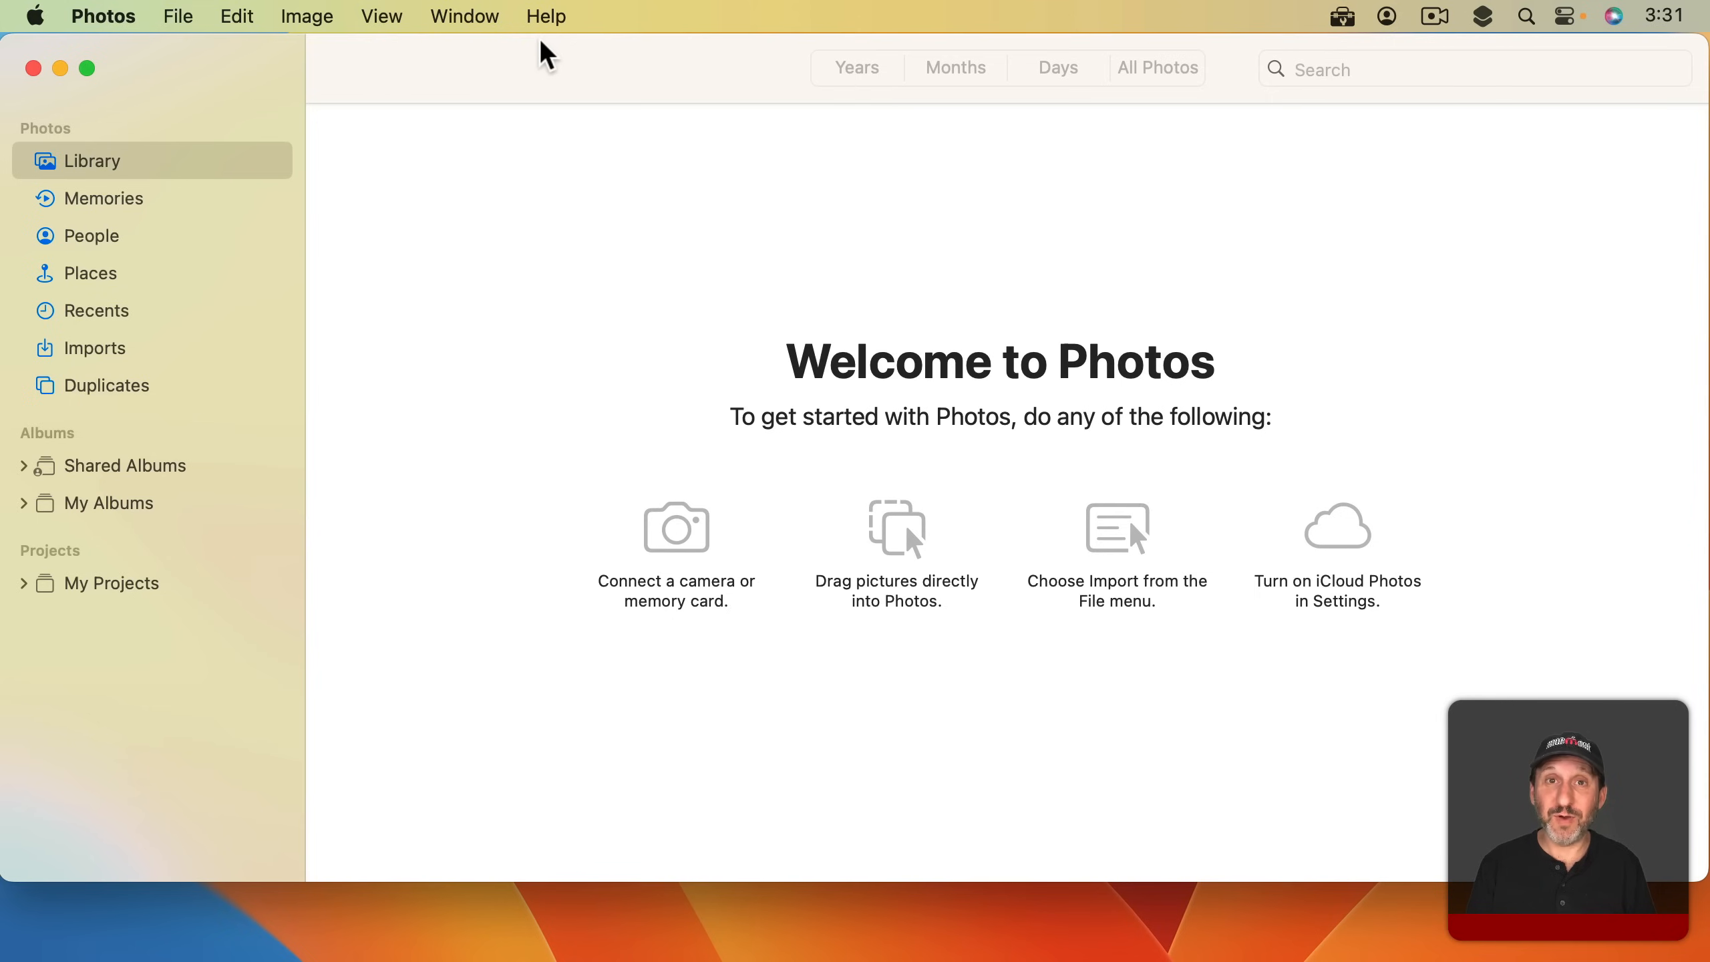
Make the Backup library the System Photo Library in the Photos settings and accept that iCloud Photos gets switched off.
{"action": "left_click", "coordinate": [104, 15]}
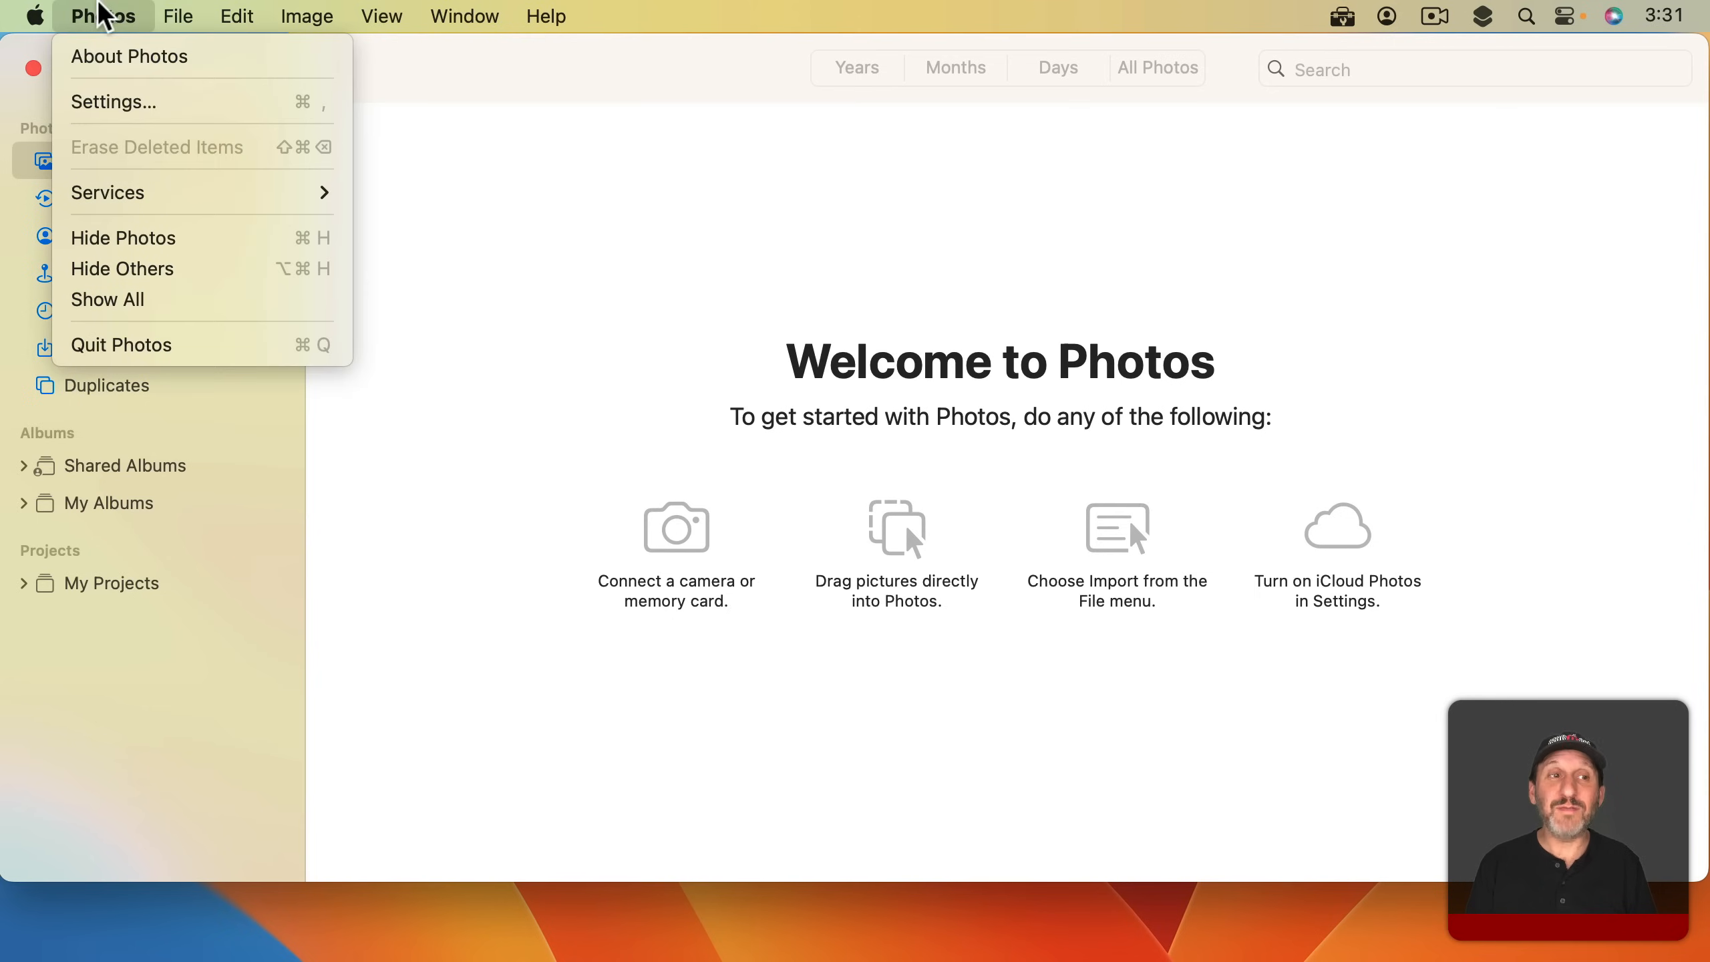
{"action": "left_click", "coordinate": [124, 103]}
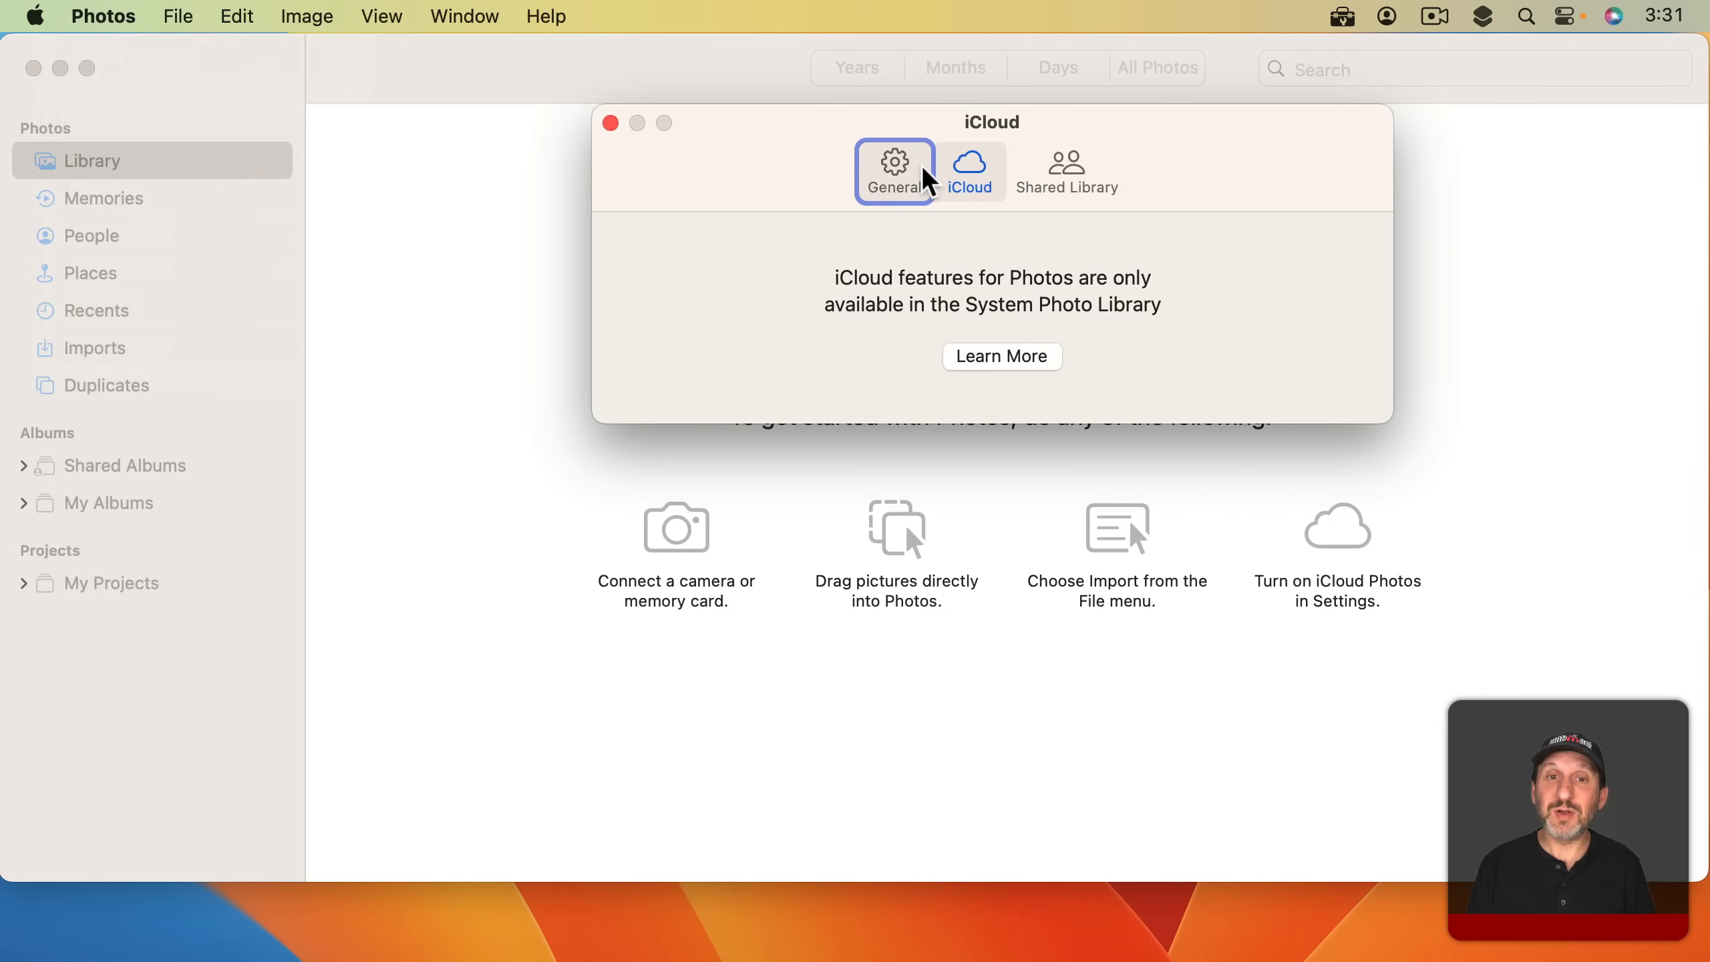
{"action": "left_click", "coordinate": [903, 170]}
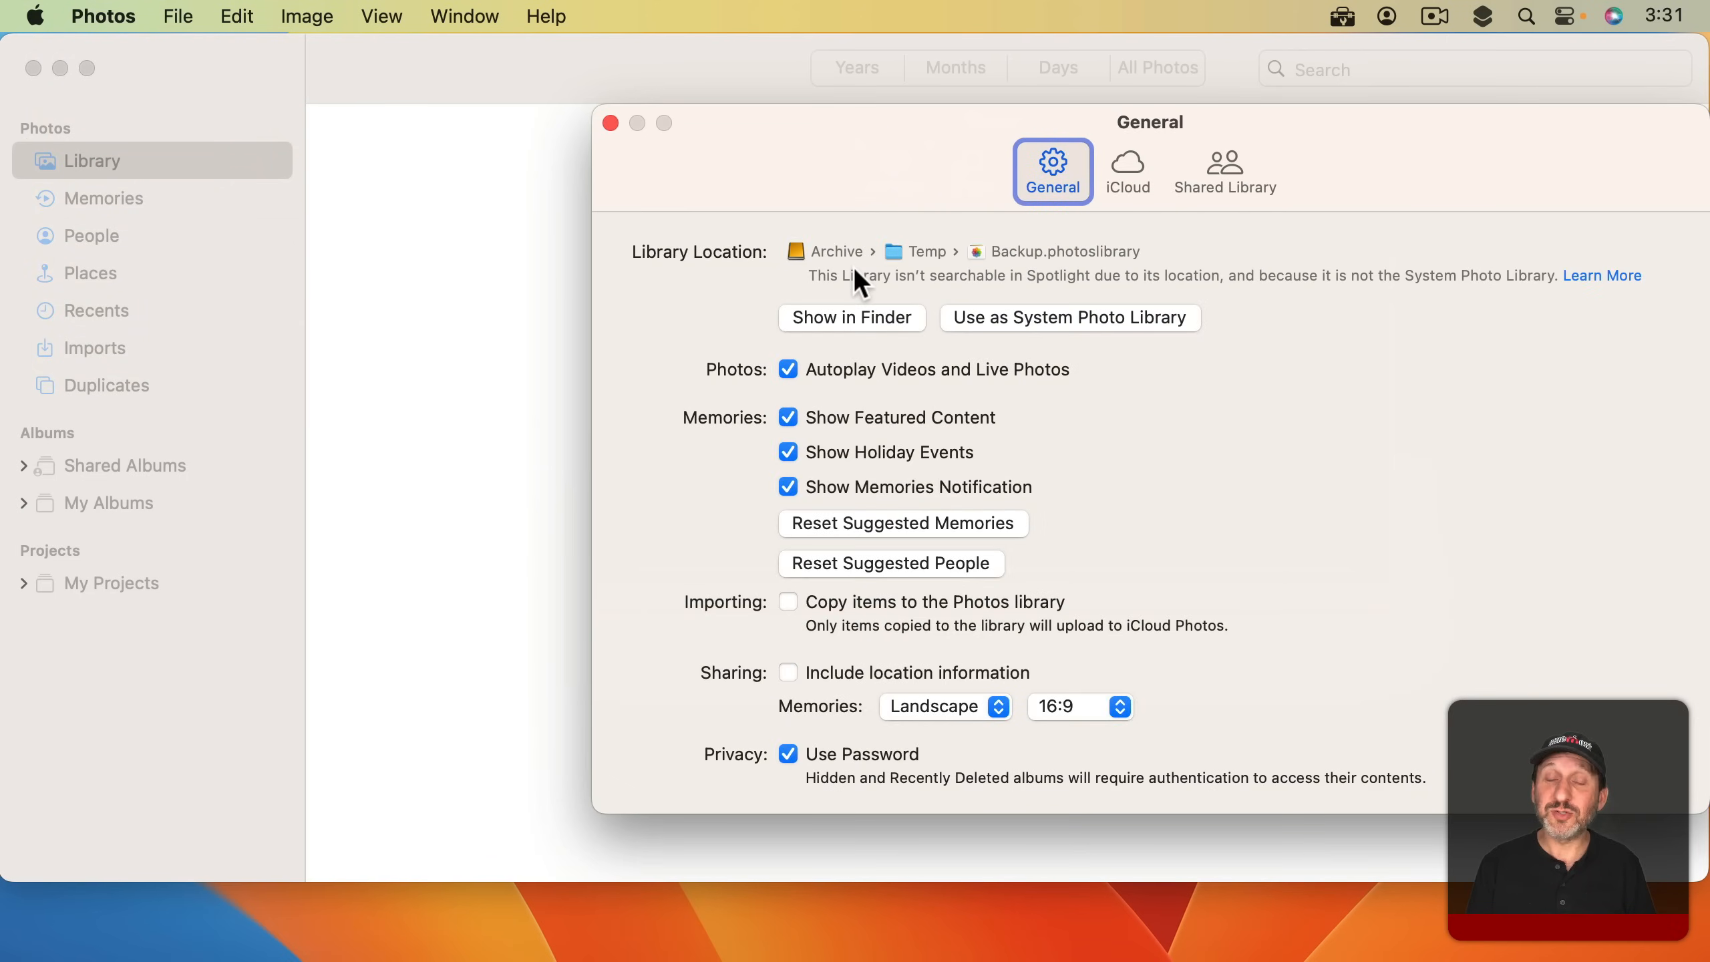
{"action": "left_click", "coordinate": [1054, 322]}
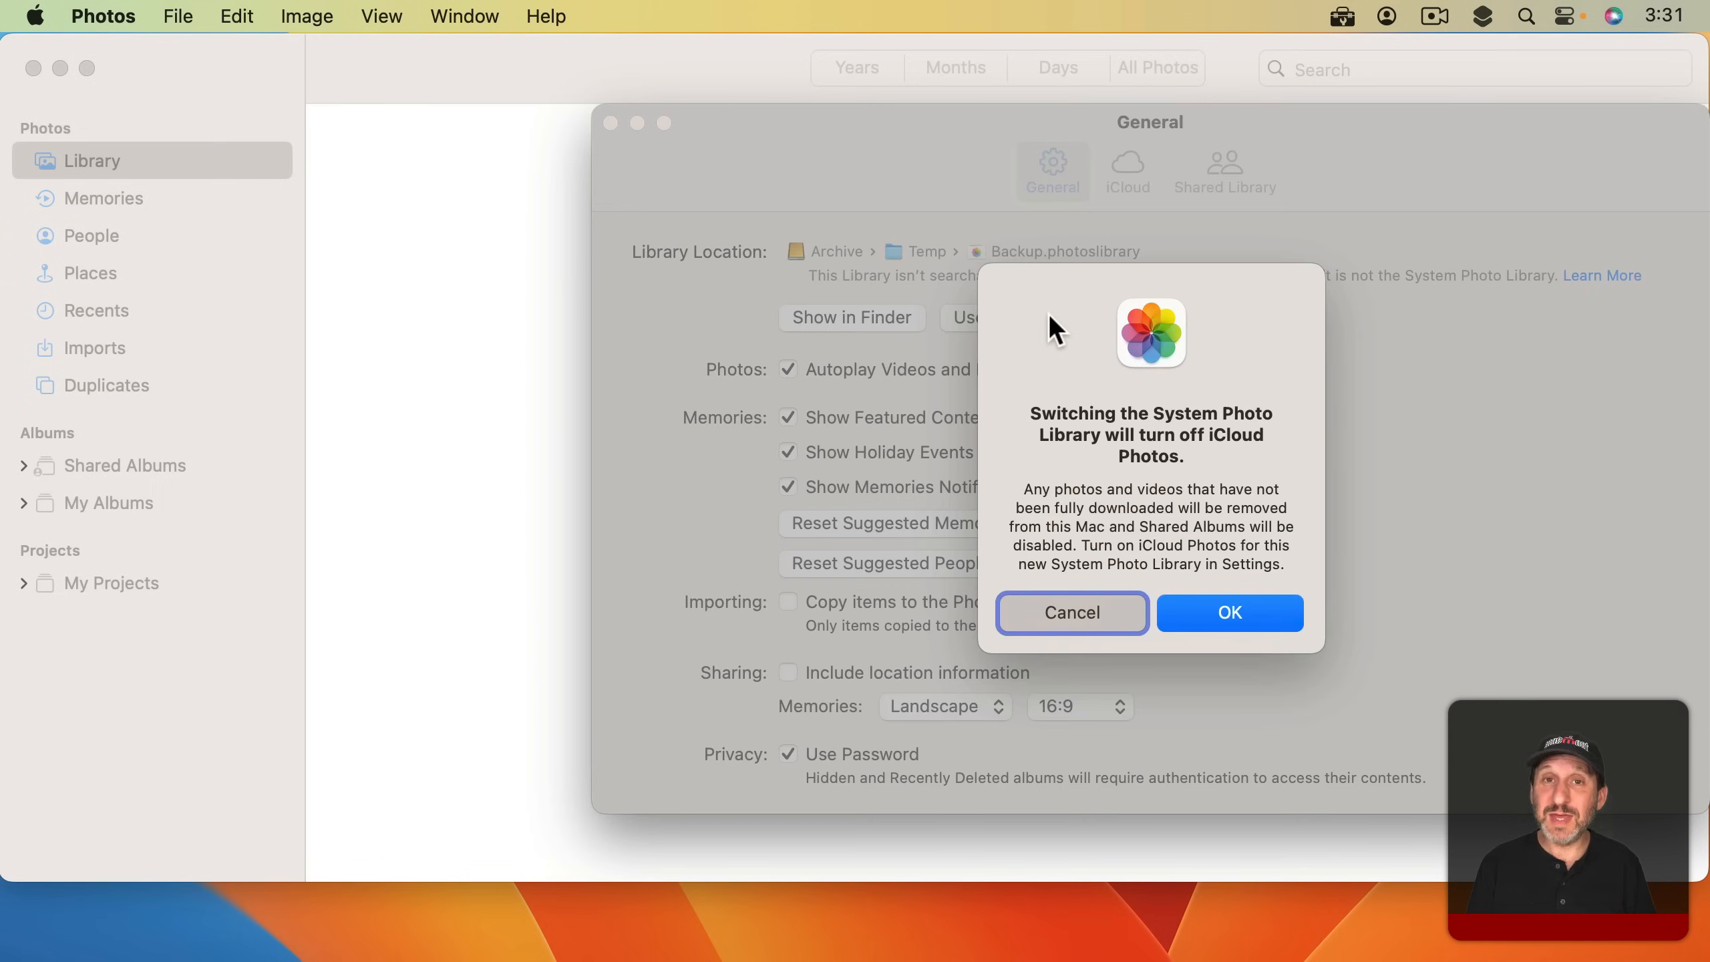
{"action": "left_click", "coordinate": [1217, 617]}
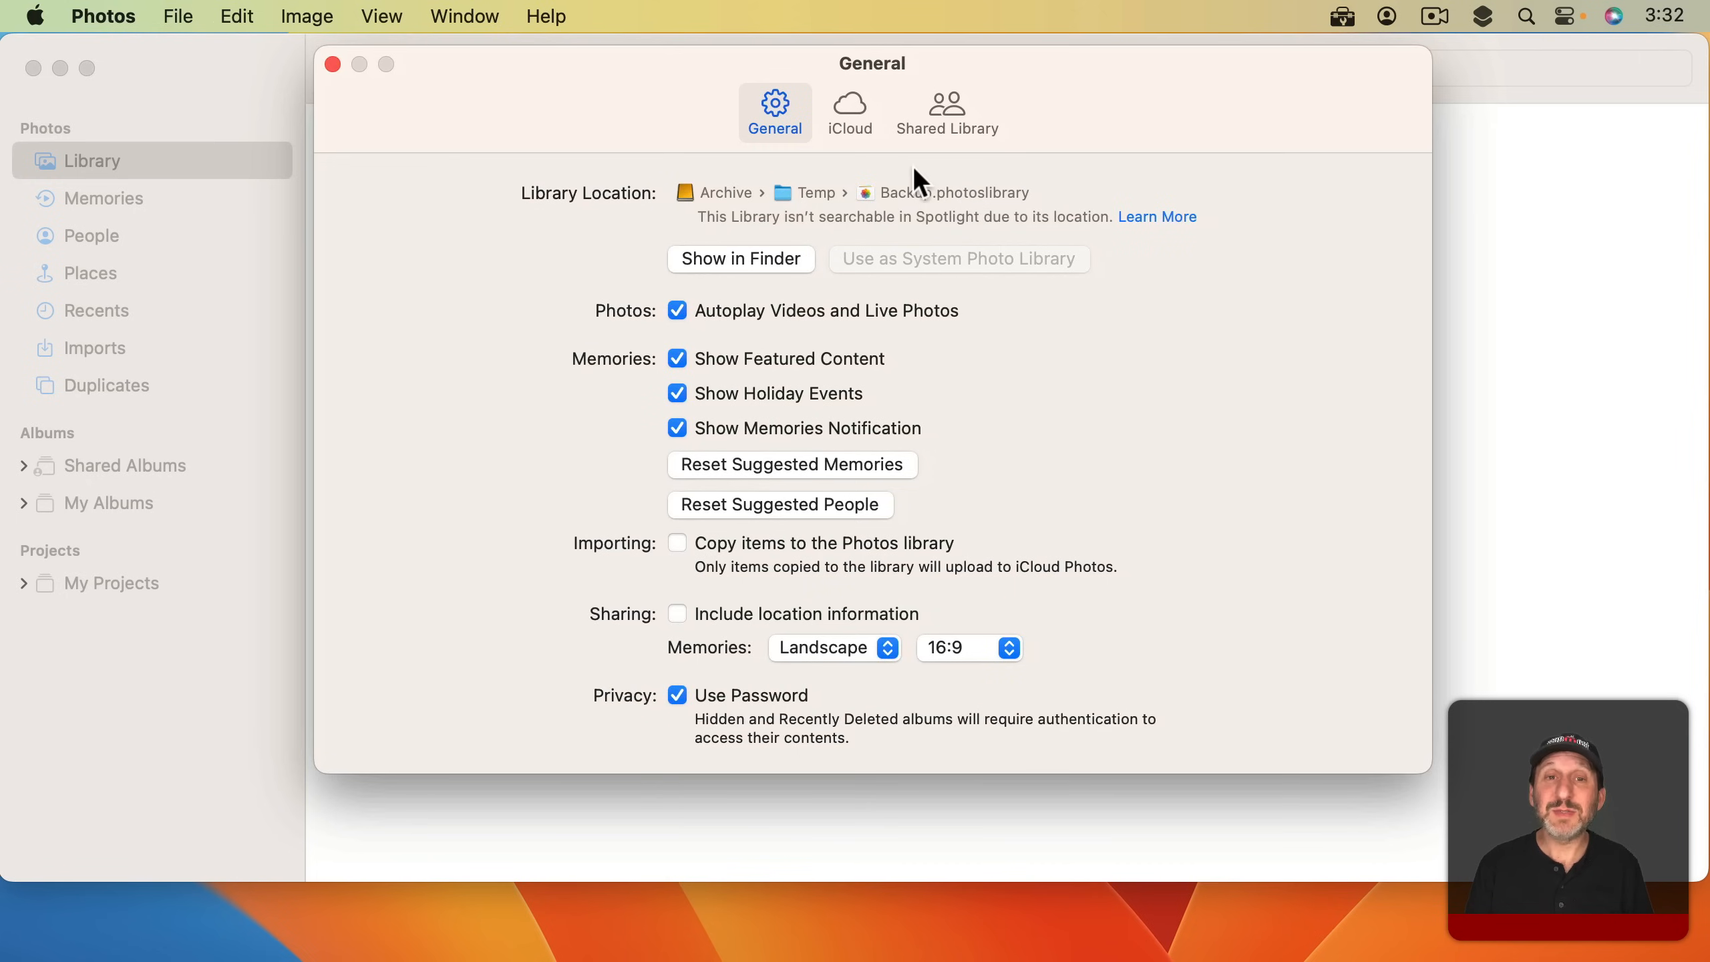
Enable iCloud Photos for the Backup library with Download Originals to this Mac, and close the settings window.
{"action": "left_click", "coordinate": [836, 112]}
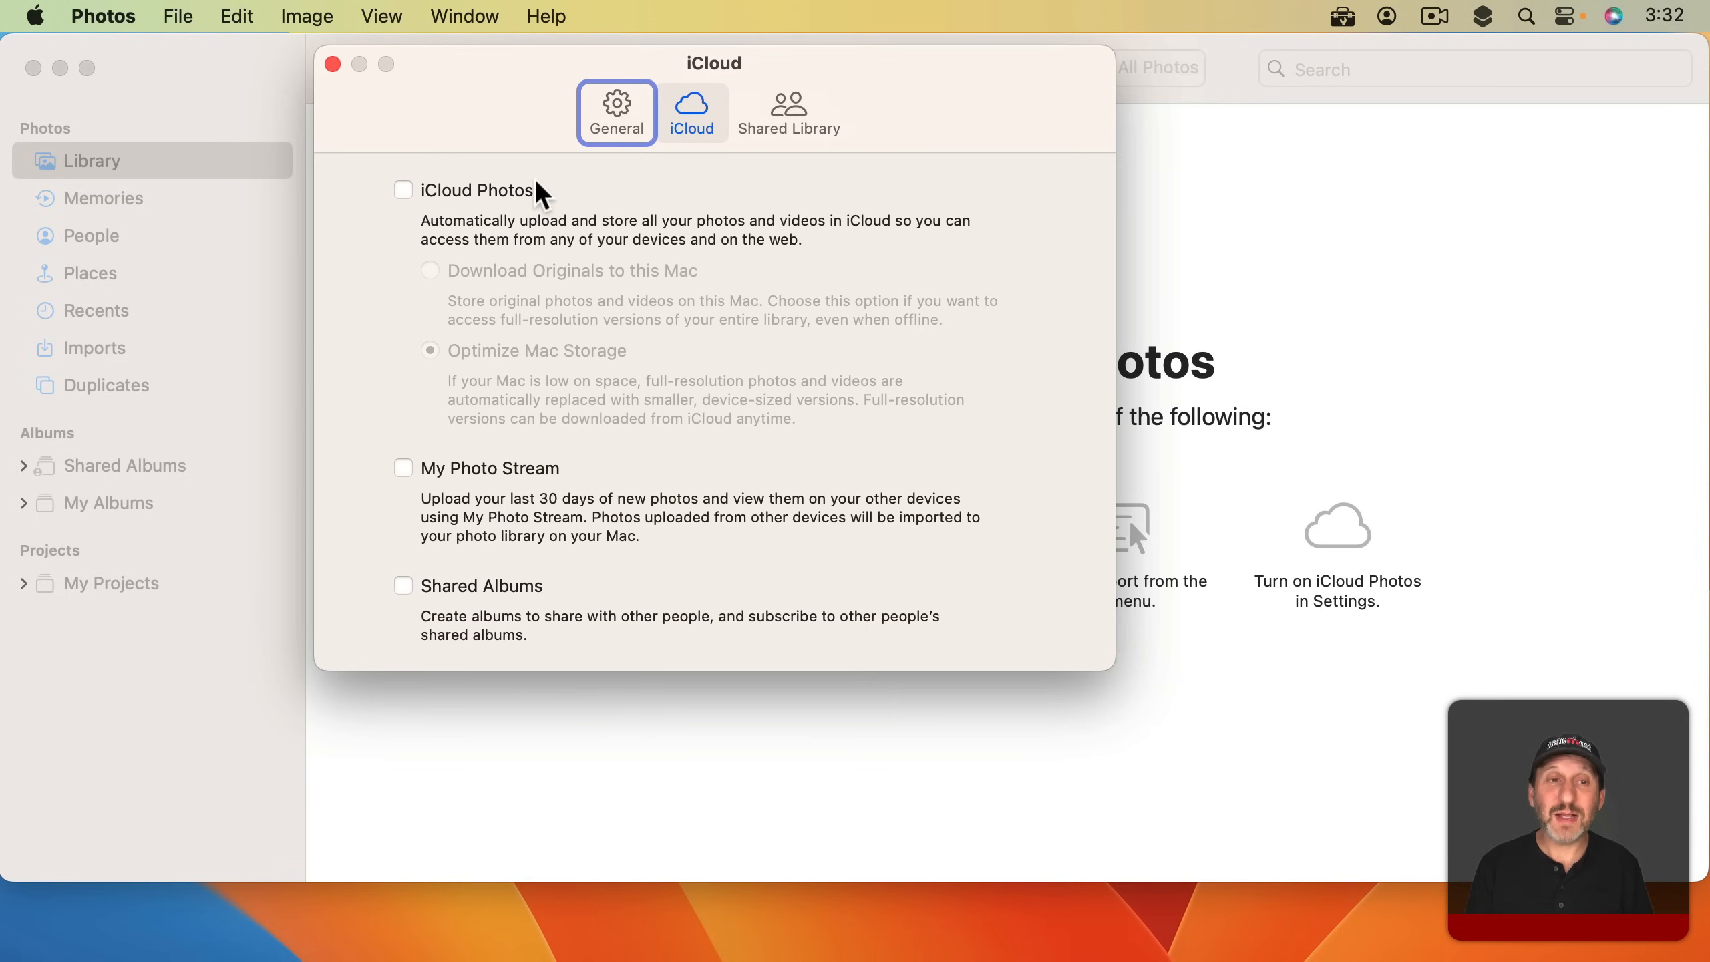
{"action": "left_click", "coordinate": [495, 188]}
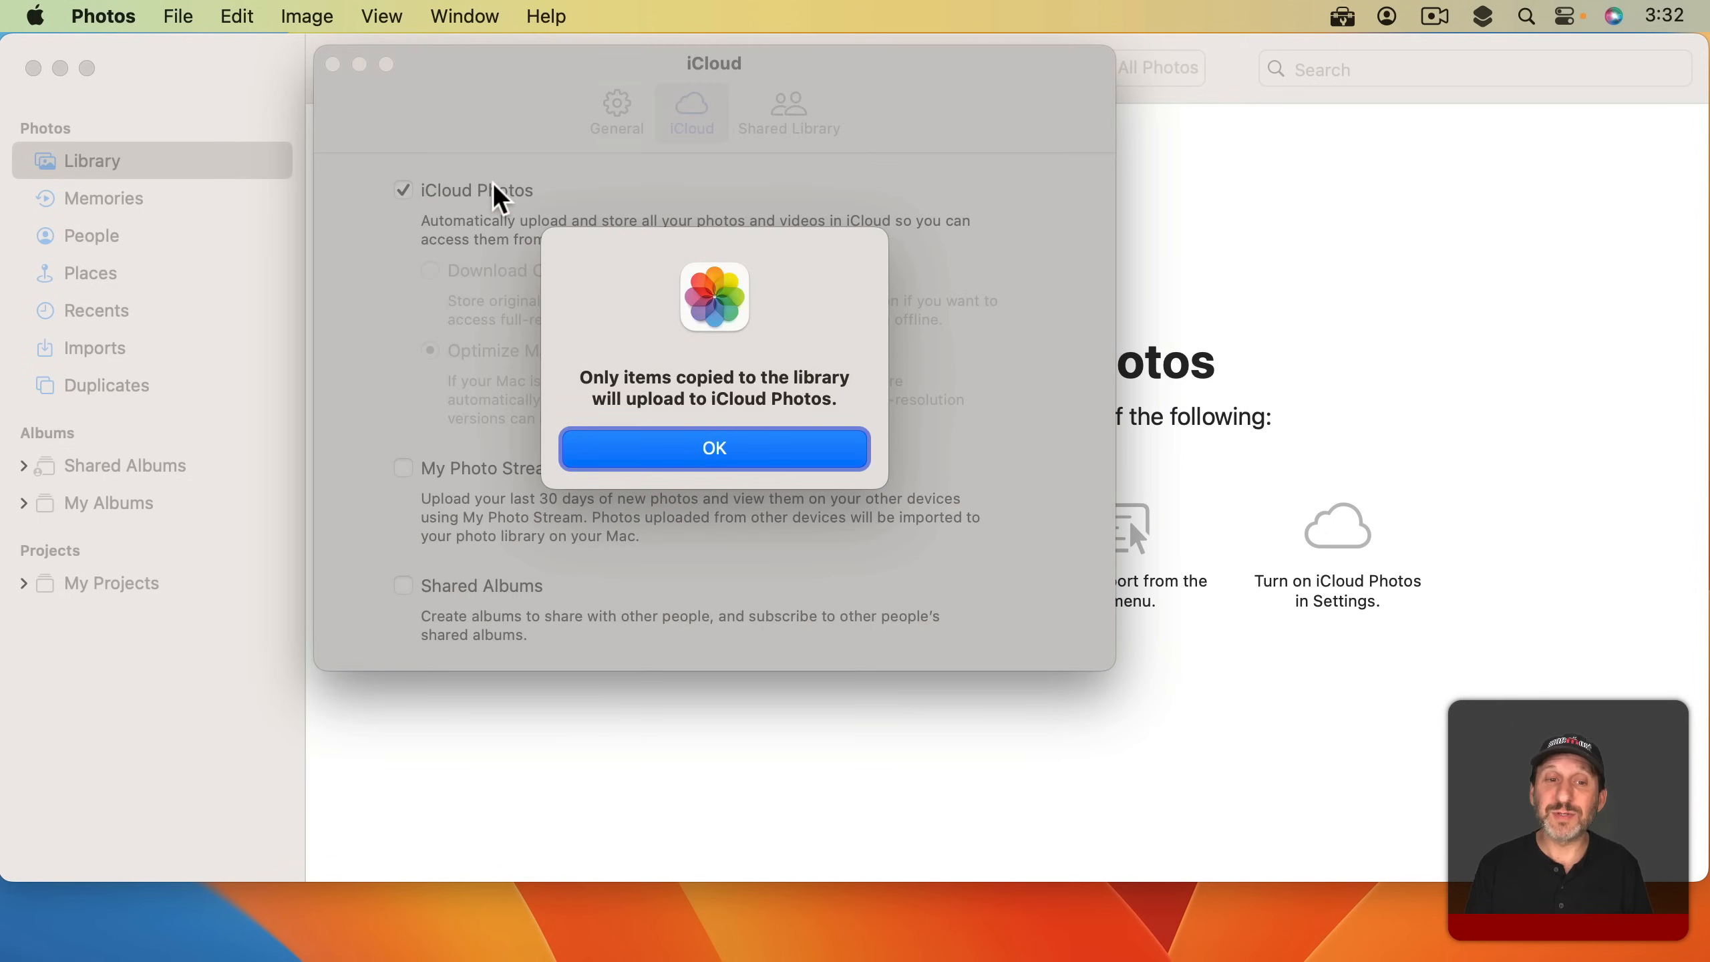
{"action": "left_click", "coordinate": [716, 448]}
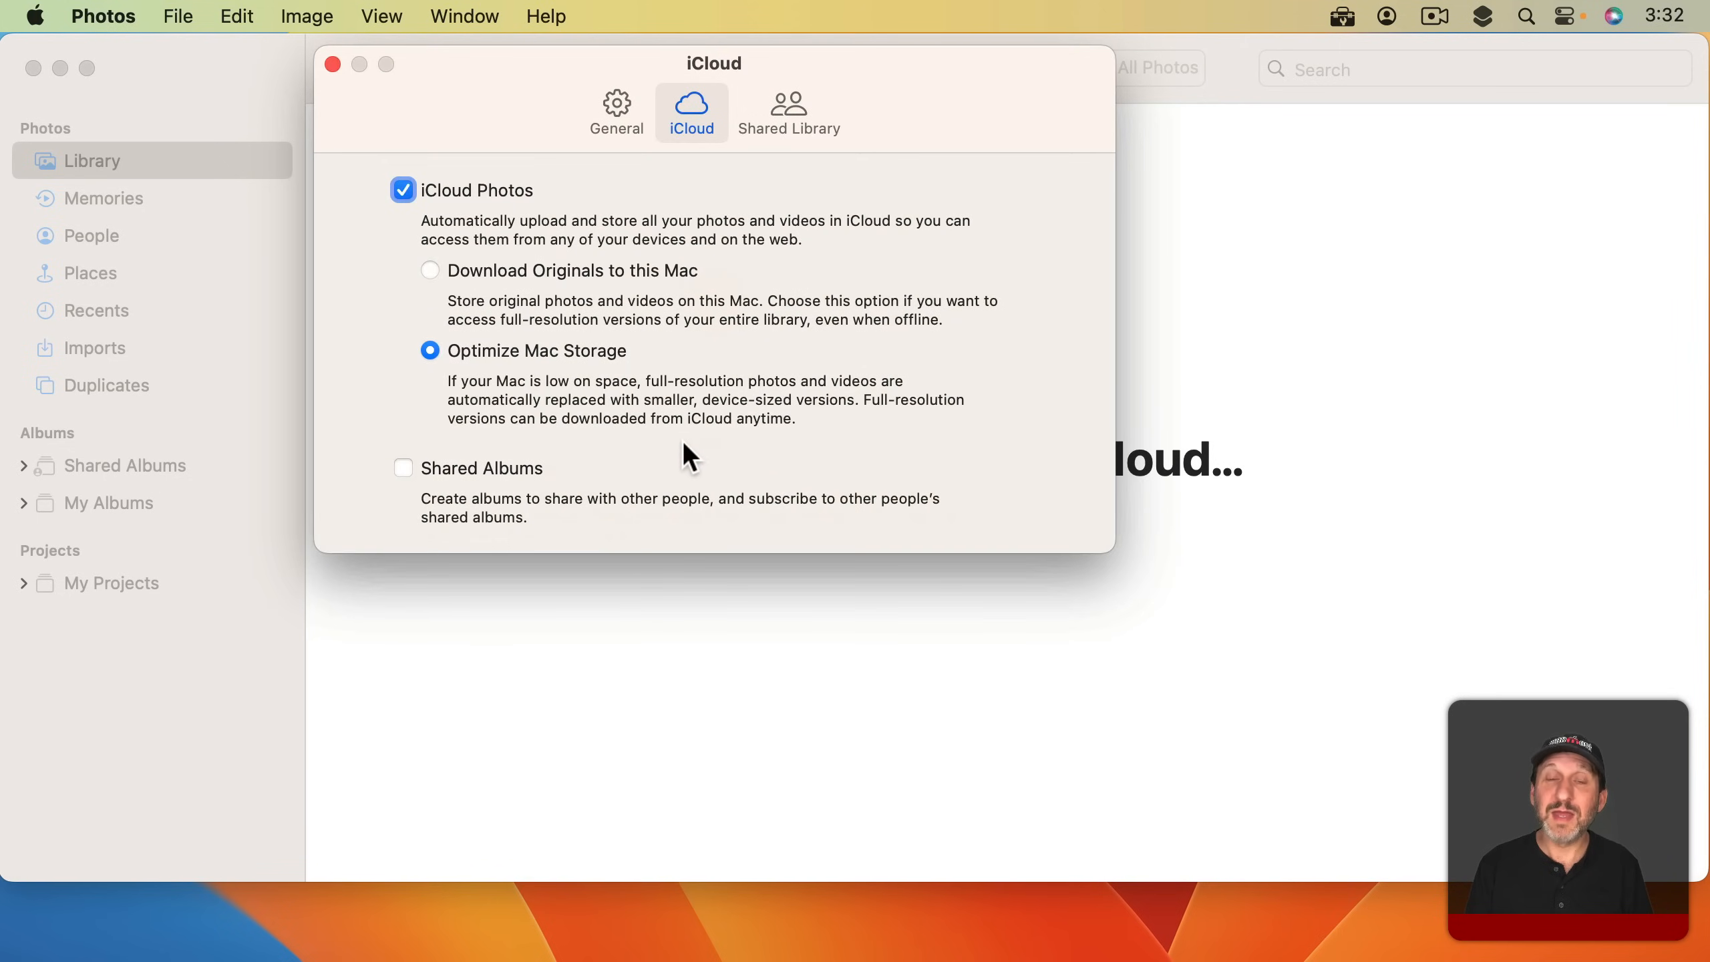
{"action": "left_click", "coordinate": [428, 268]}
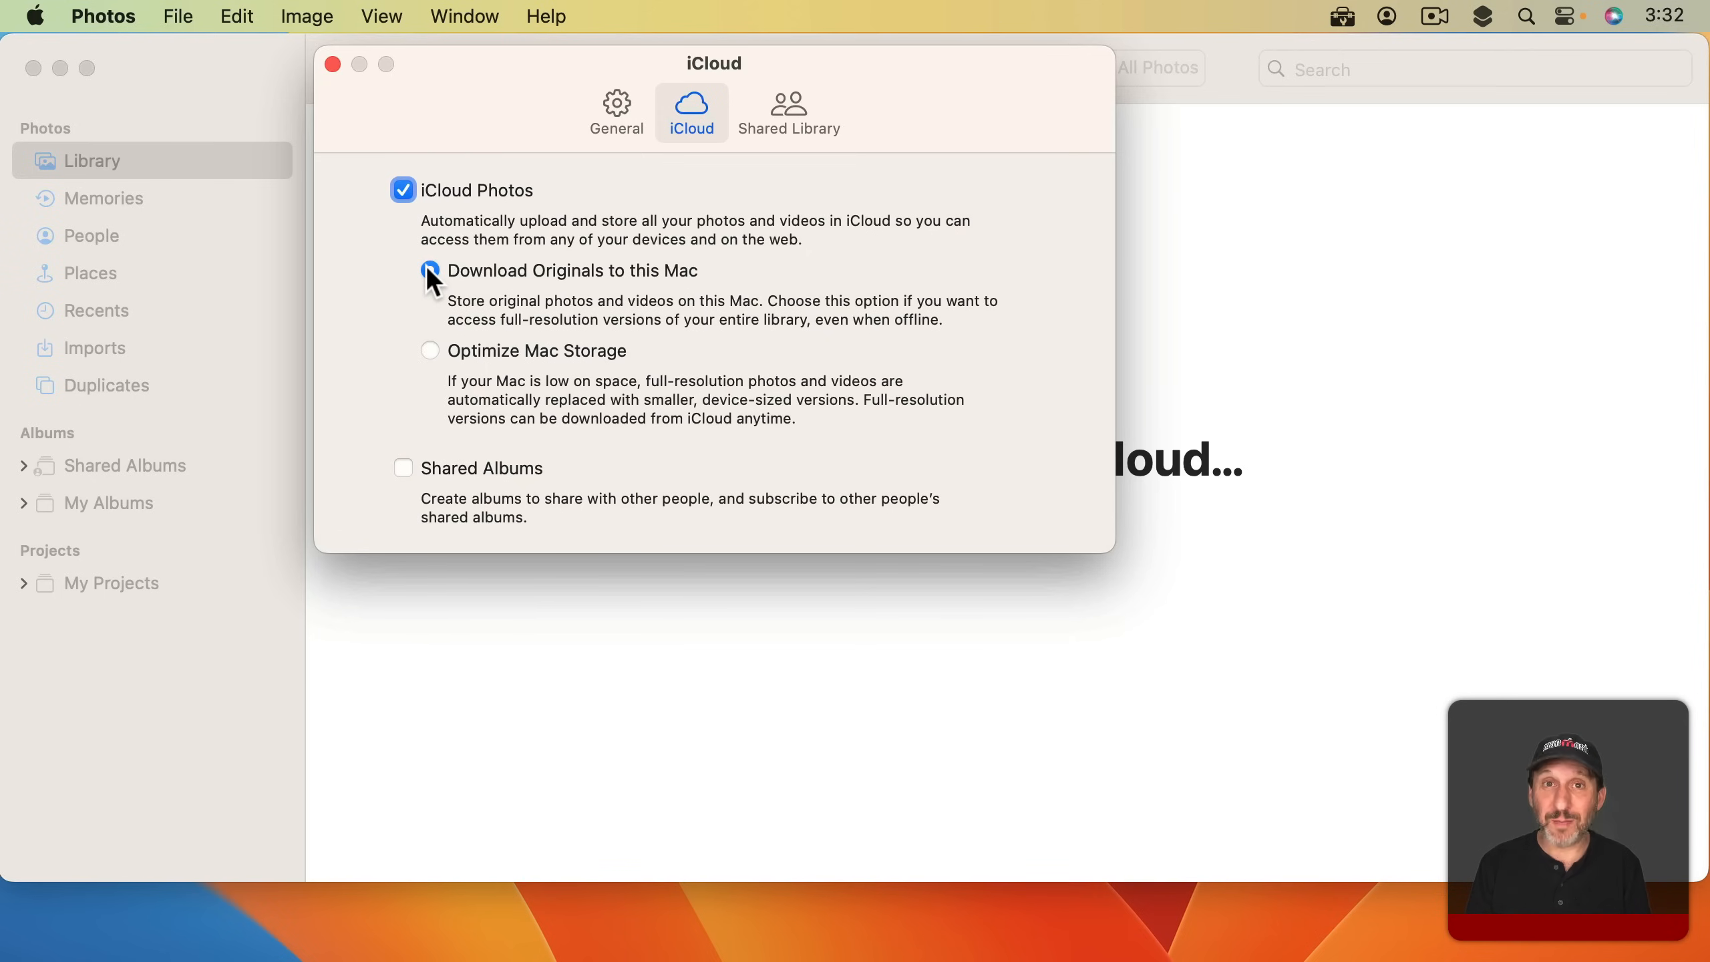
{"action": "left_click", "coordinate": [333, 64]}
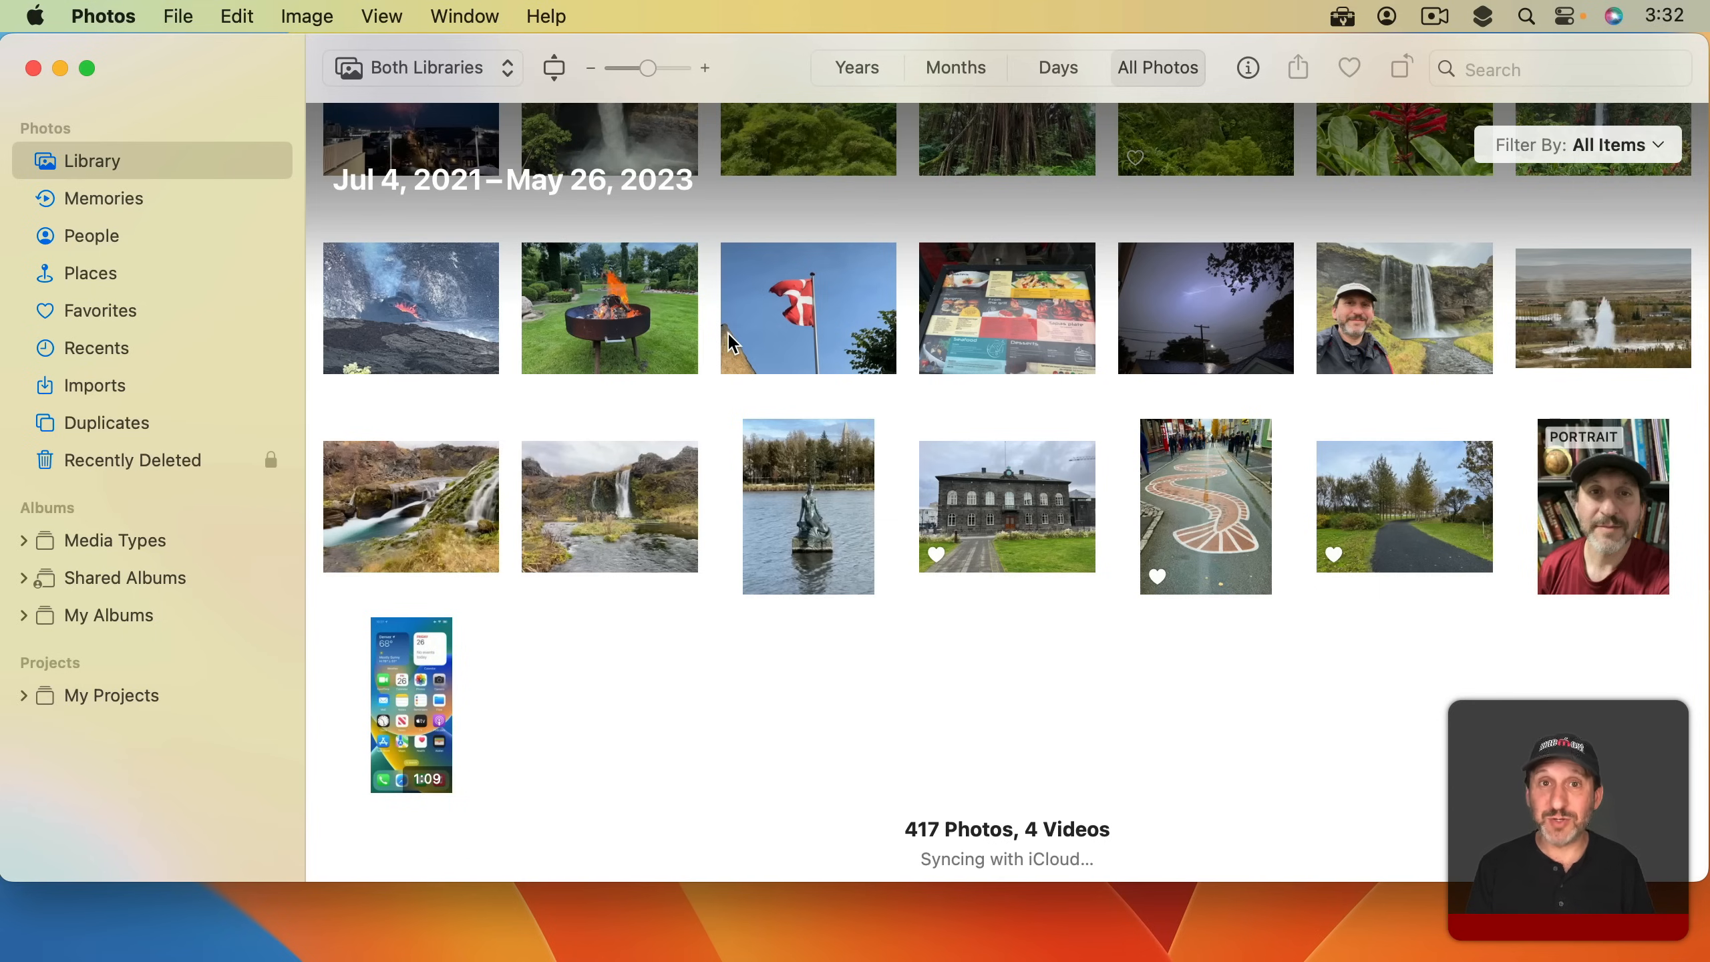
{"action": "scroll", "coordinate": [727, 331], "scroll_direction": "down", "scroll_amount": 1}
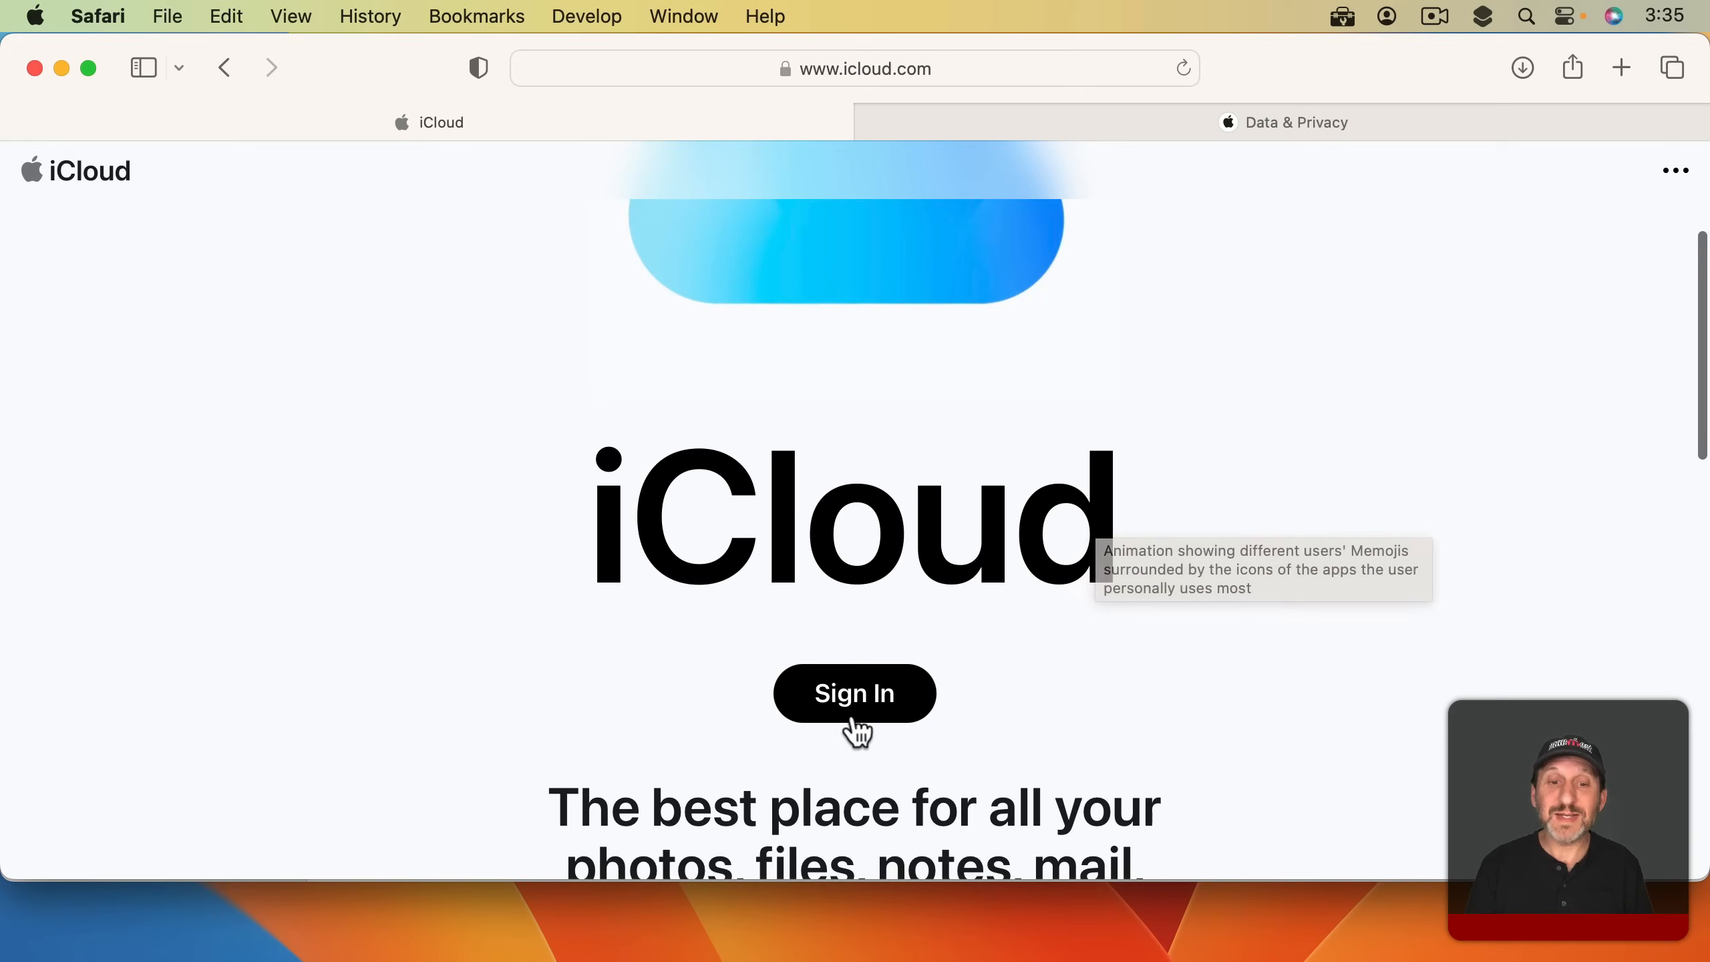
{"action": "left_click", "coordinate": [853, 697]}
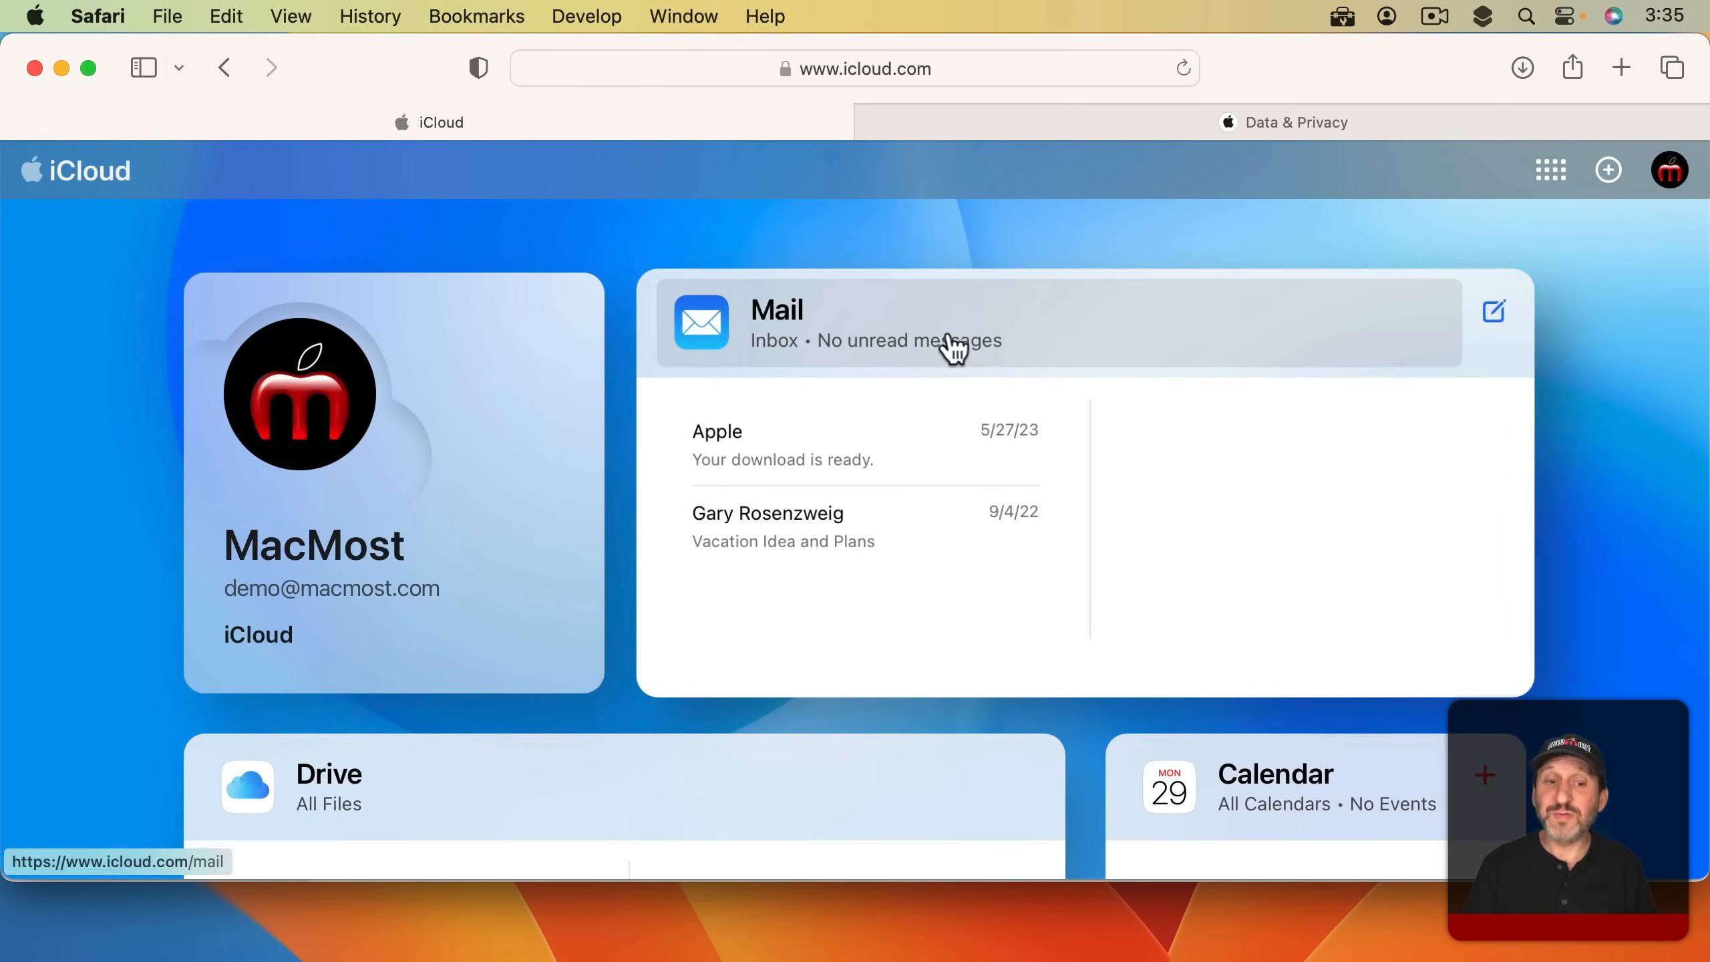
{"action": "left_click", "coordinate": [1539, 171]}
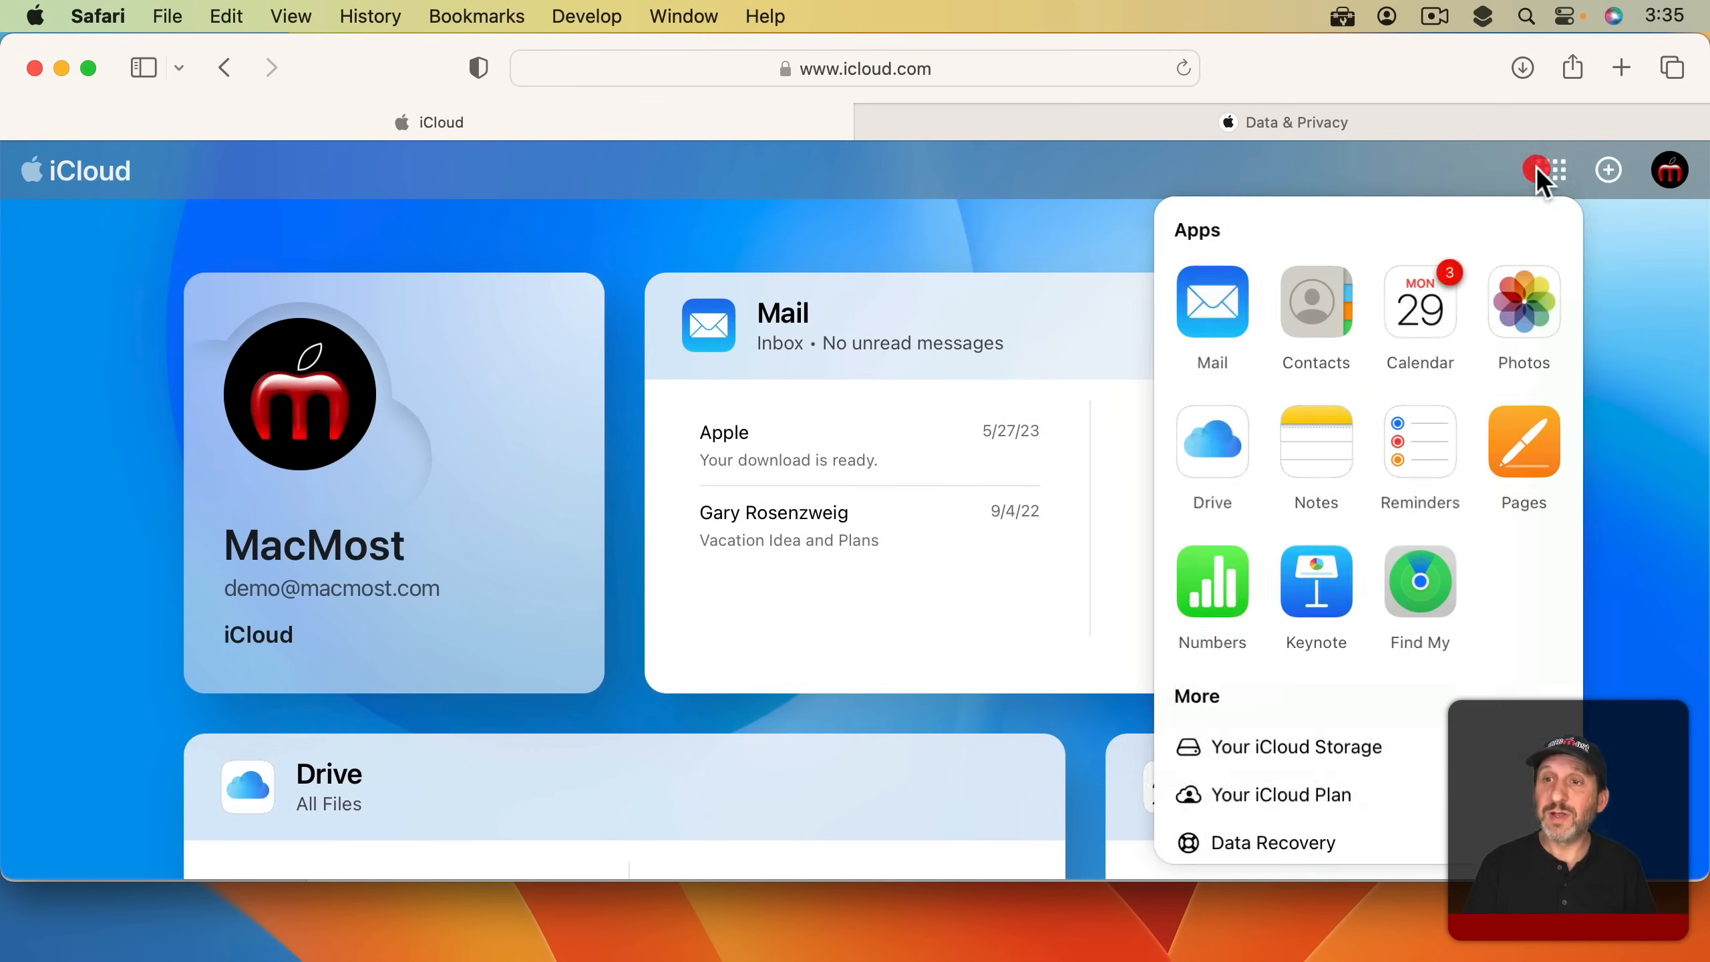
{"action": "left_click", "coordinate": [1521, 300]}
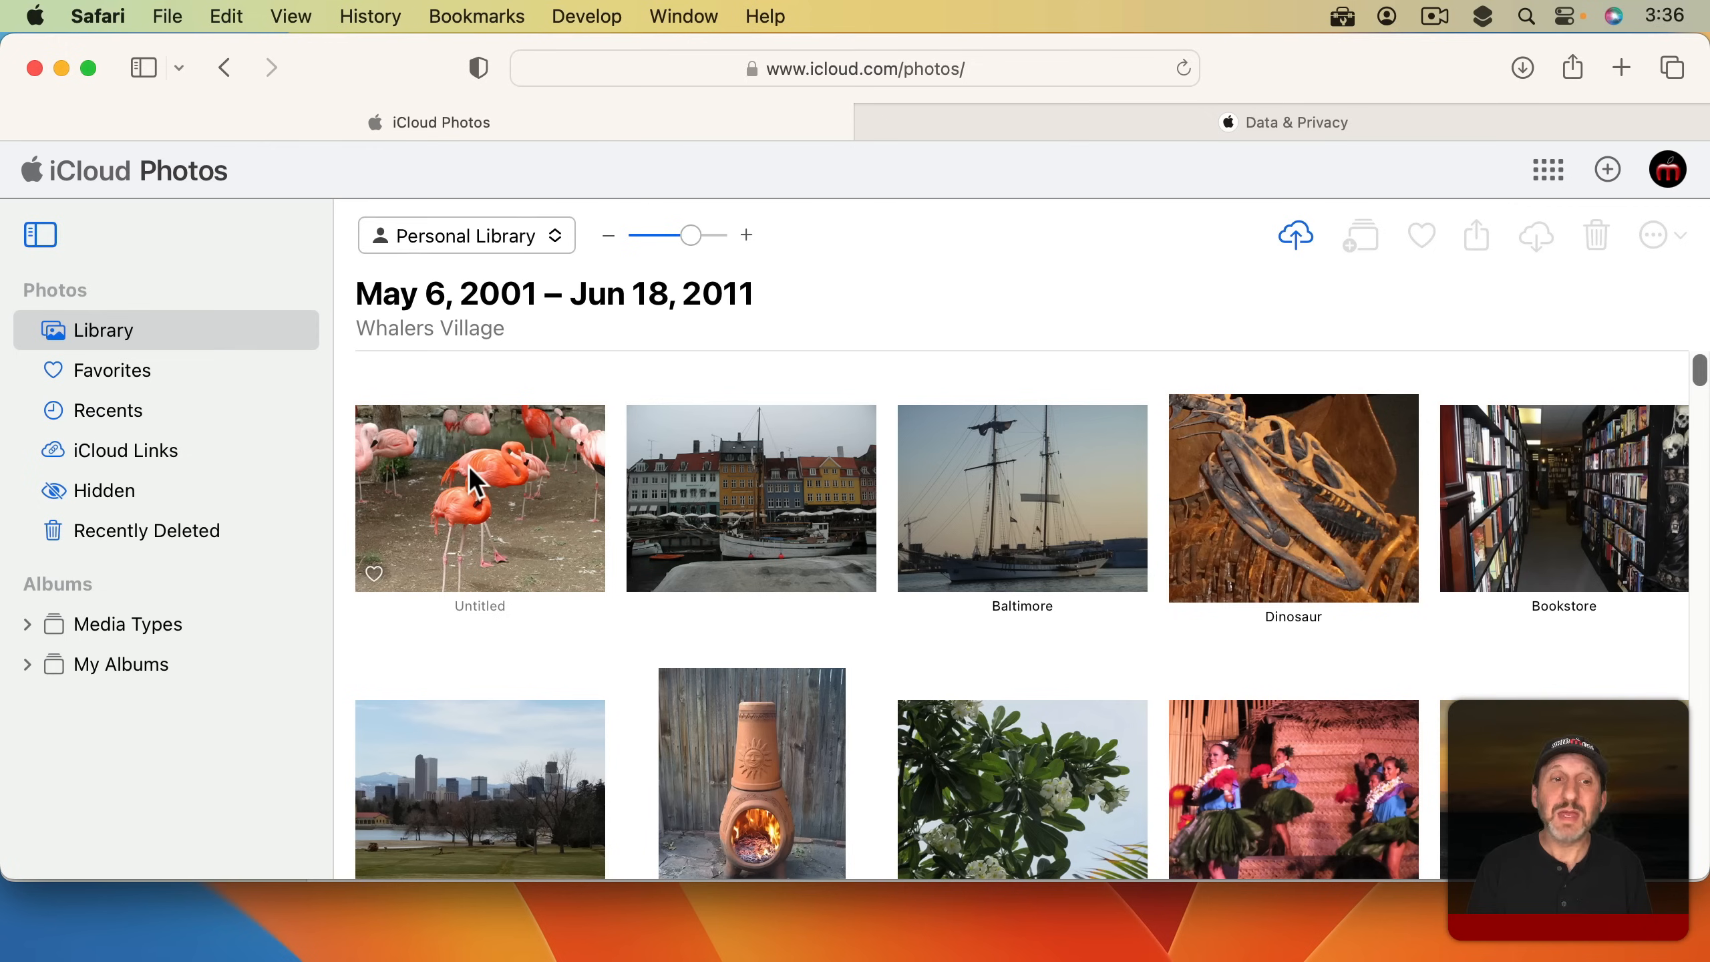
Try to download all photos of the iCloud Personal Library, and cancel at the request to allow downloads.
{"action": "left_click", "coordinate": [468, 466]}
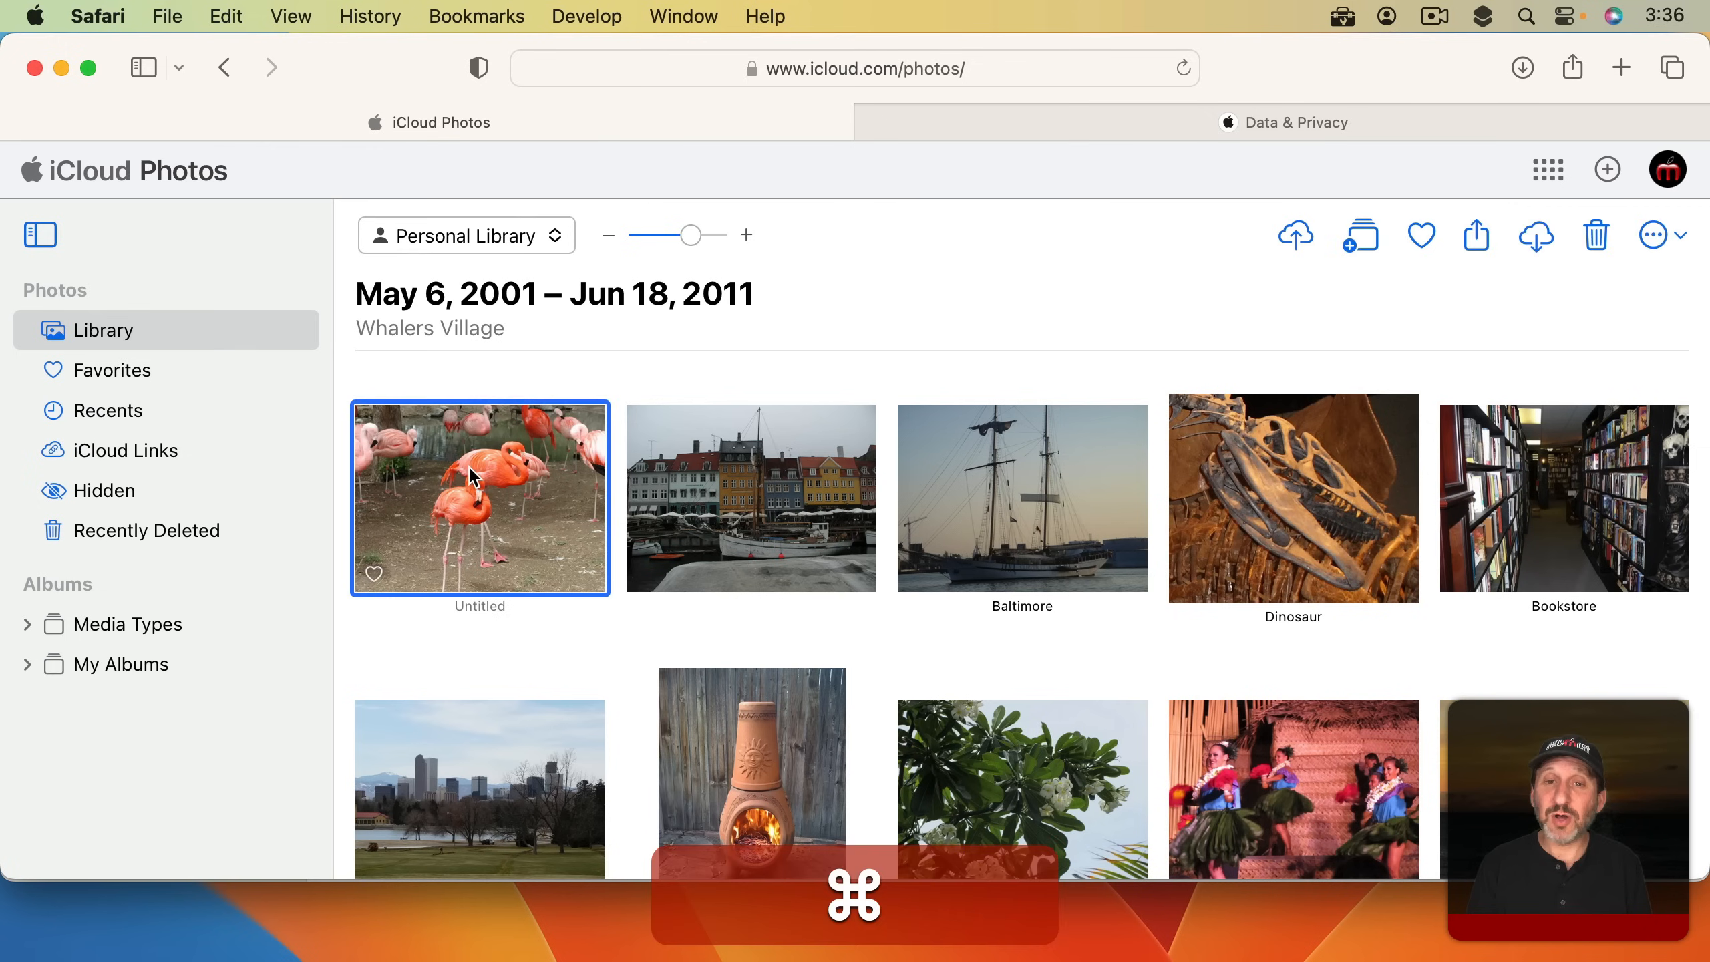
{"action": "key", "text": "super+a"}
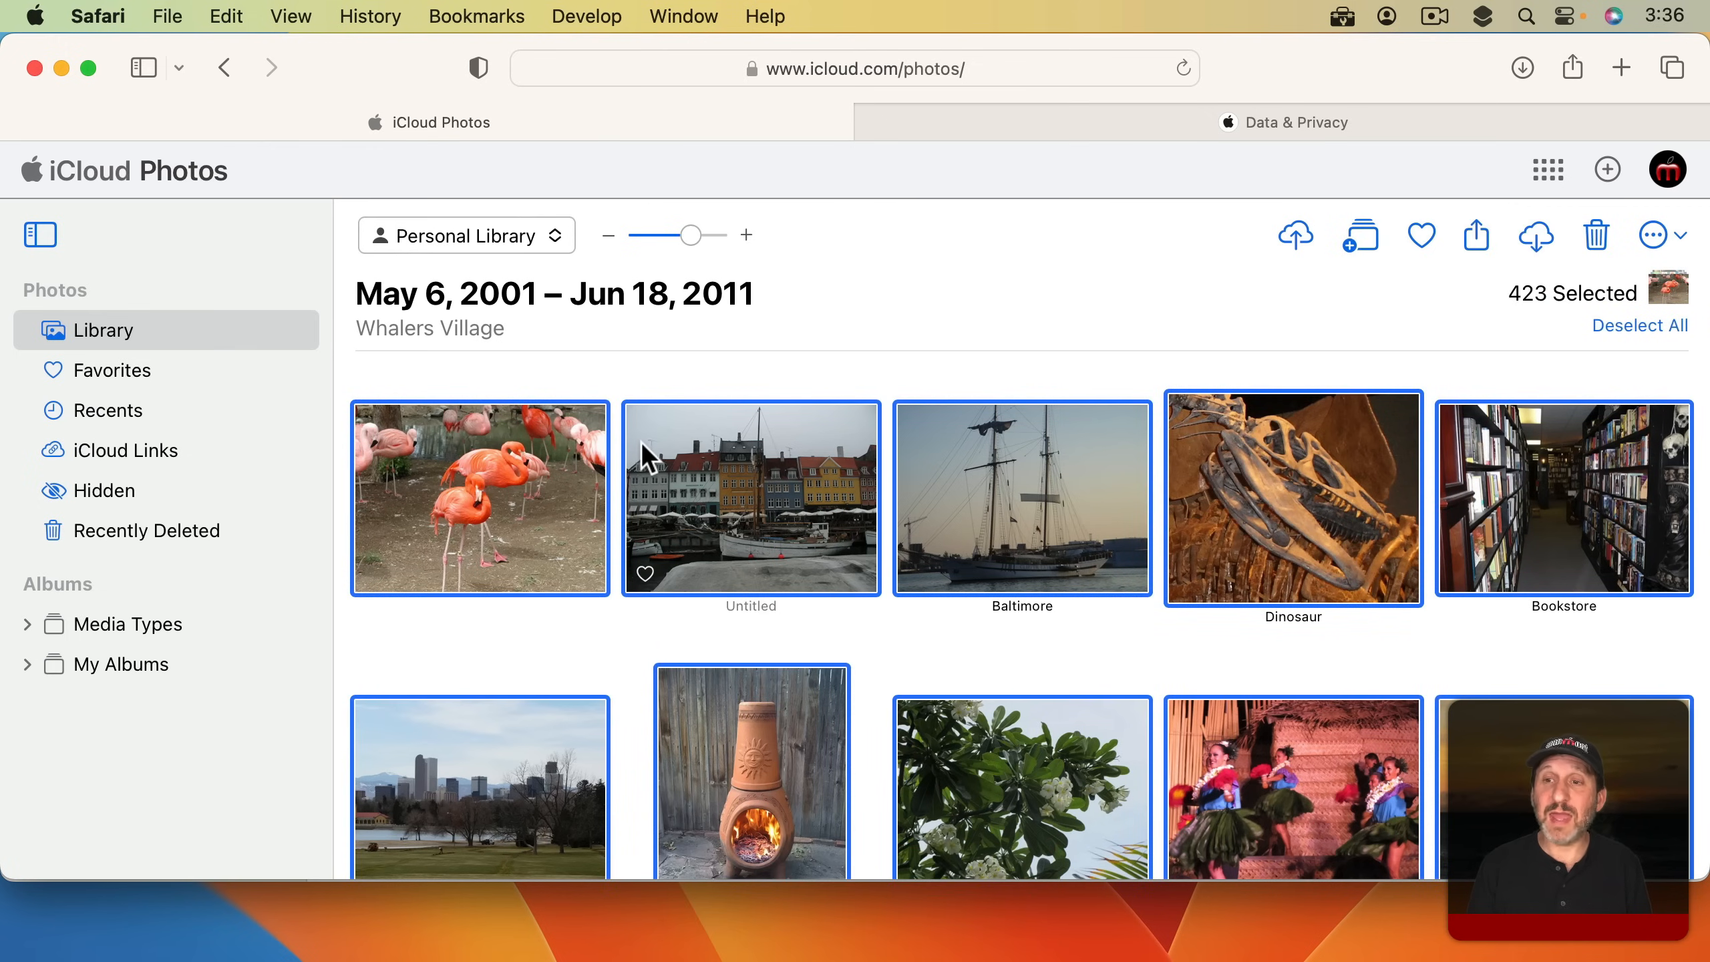
{"action": "left_click", "coordinate": [1535, 255]}
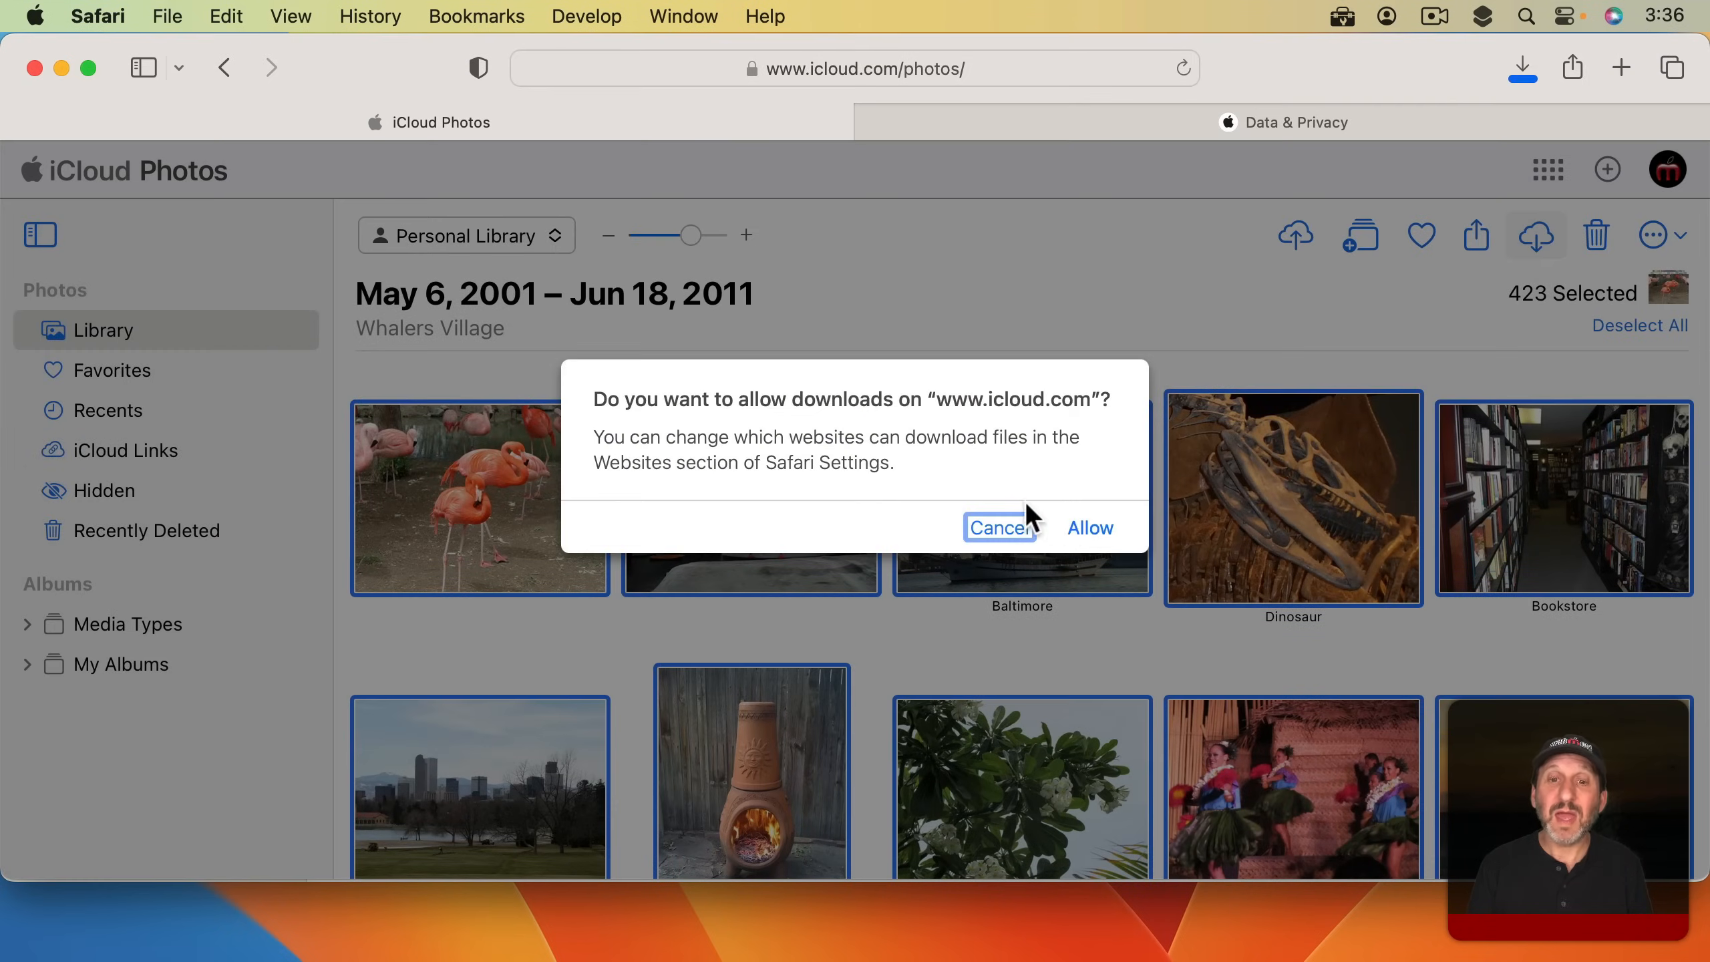
{"action": "left_click", "coordinate": [1000, 529]}
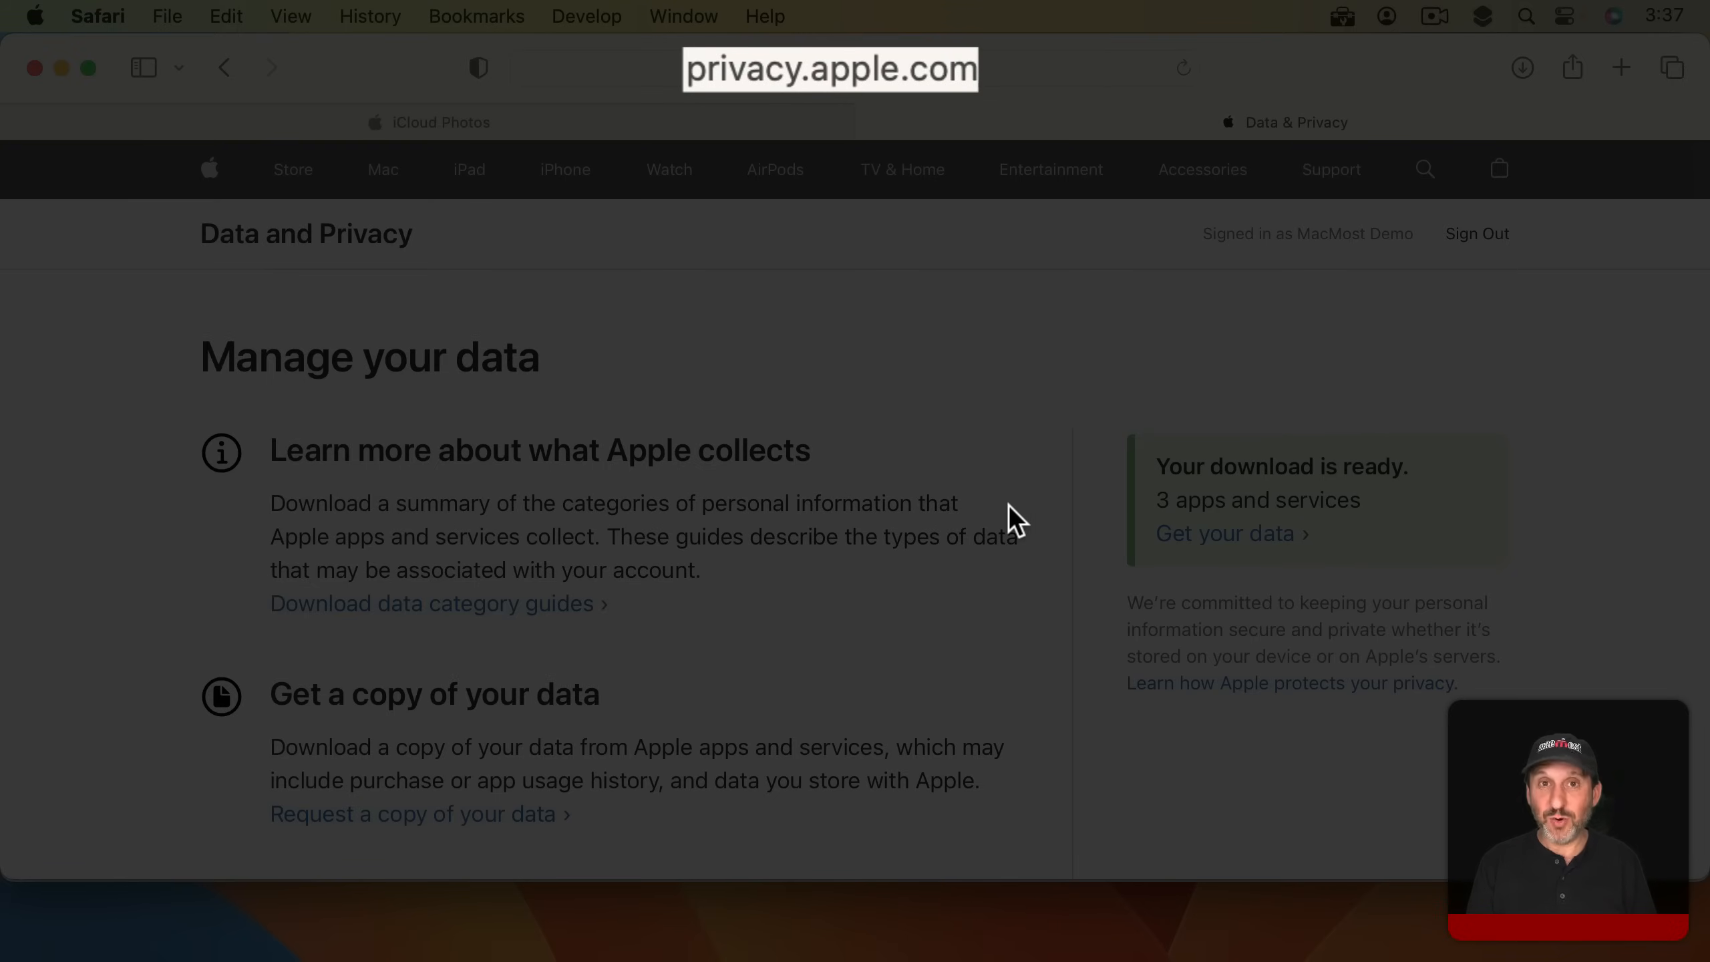
Start a request for a copy of the account's data on privacy.apple.com, including only iCloud Photos, and continue to the file size choice.
{"action": "scroll", "coordinate": [1007, 504], "scroll_direction": "down", "scroll_amount": 5}
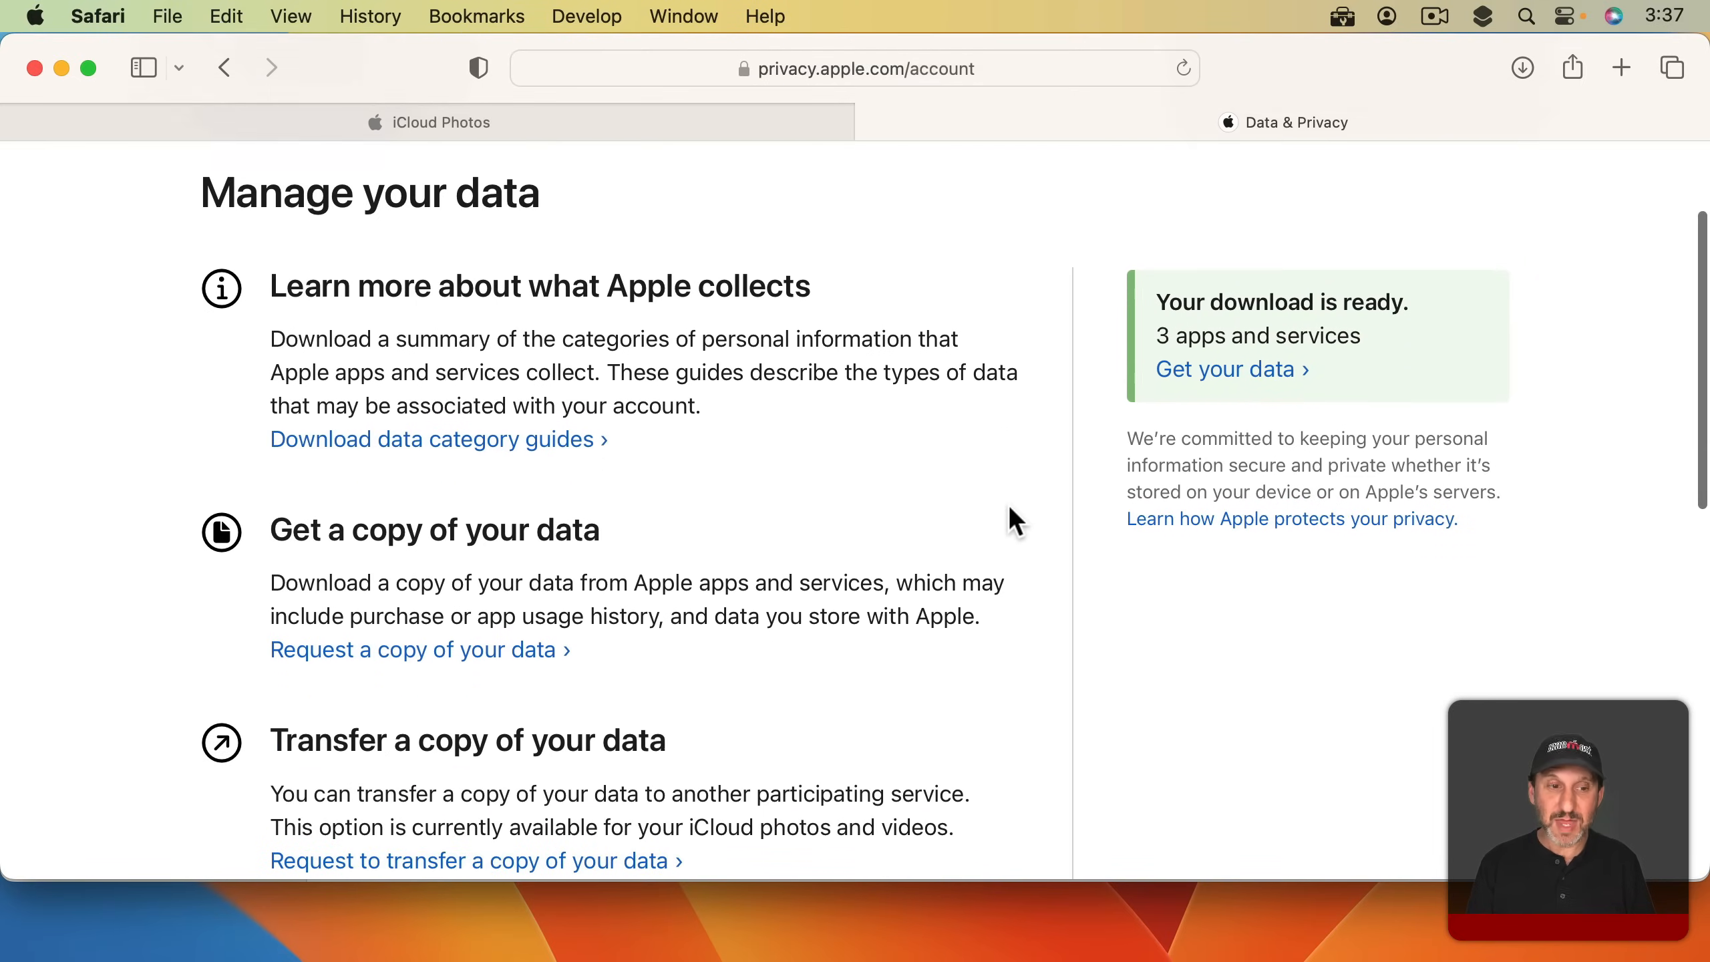
{"action": "left_click", "coordinate": [436, 627]}
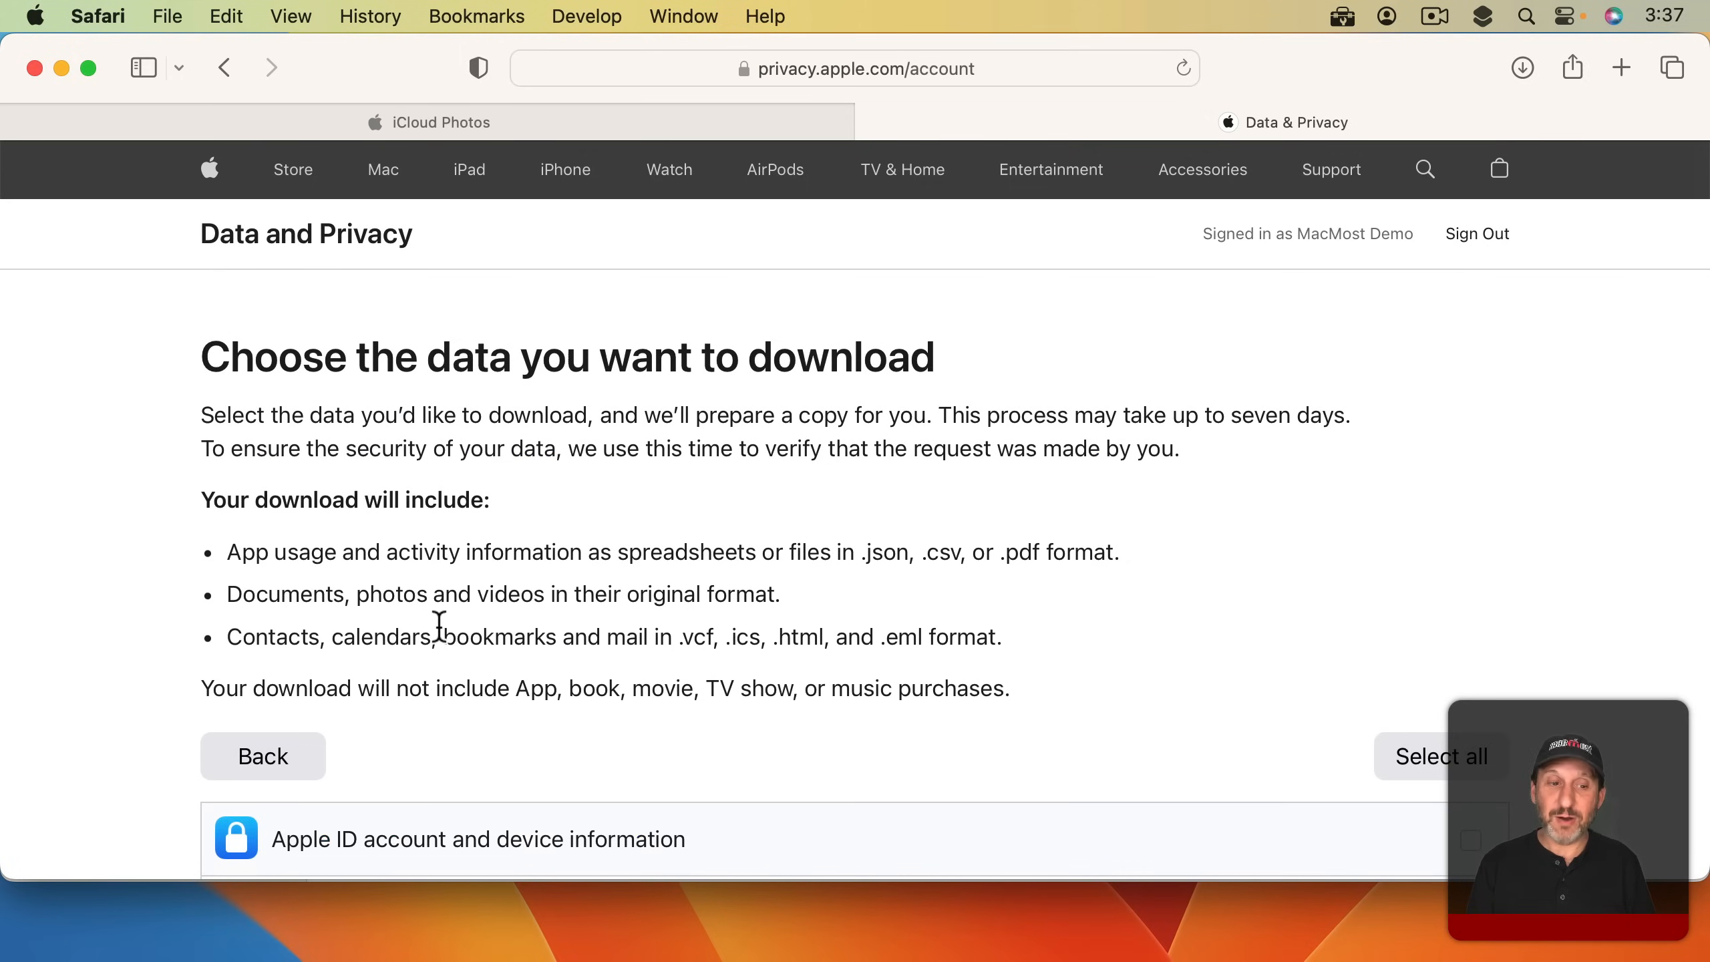
{"action": "scroll", "coordinate": [439, 627], "scroll_direction": "down", "scroll_amount": 15}
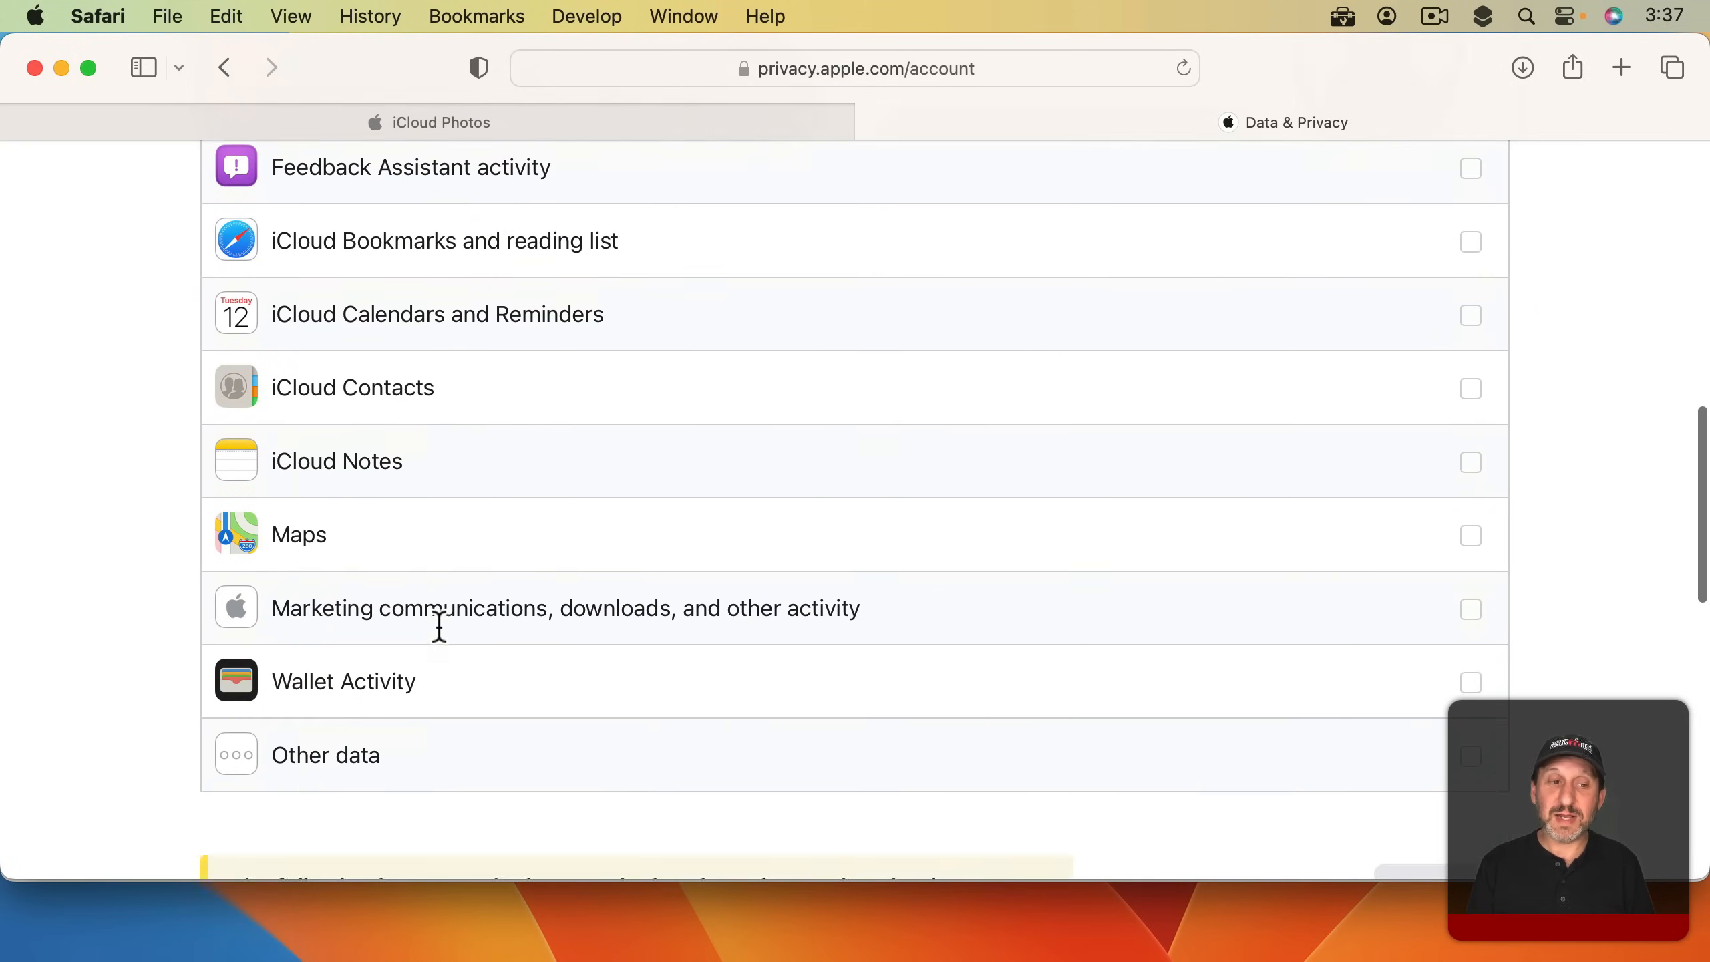
{"action": "scroll", "coordinate": [439, 627], "scroll_direction": "down", "scroll_amount": 3}
{"action": "scroll", "coordinate": [439, 633], "scroll_direction": "down", "scroll_amount": 9}
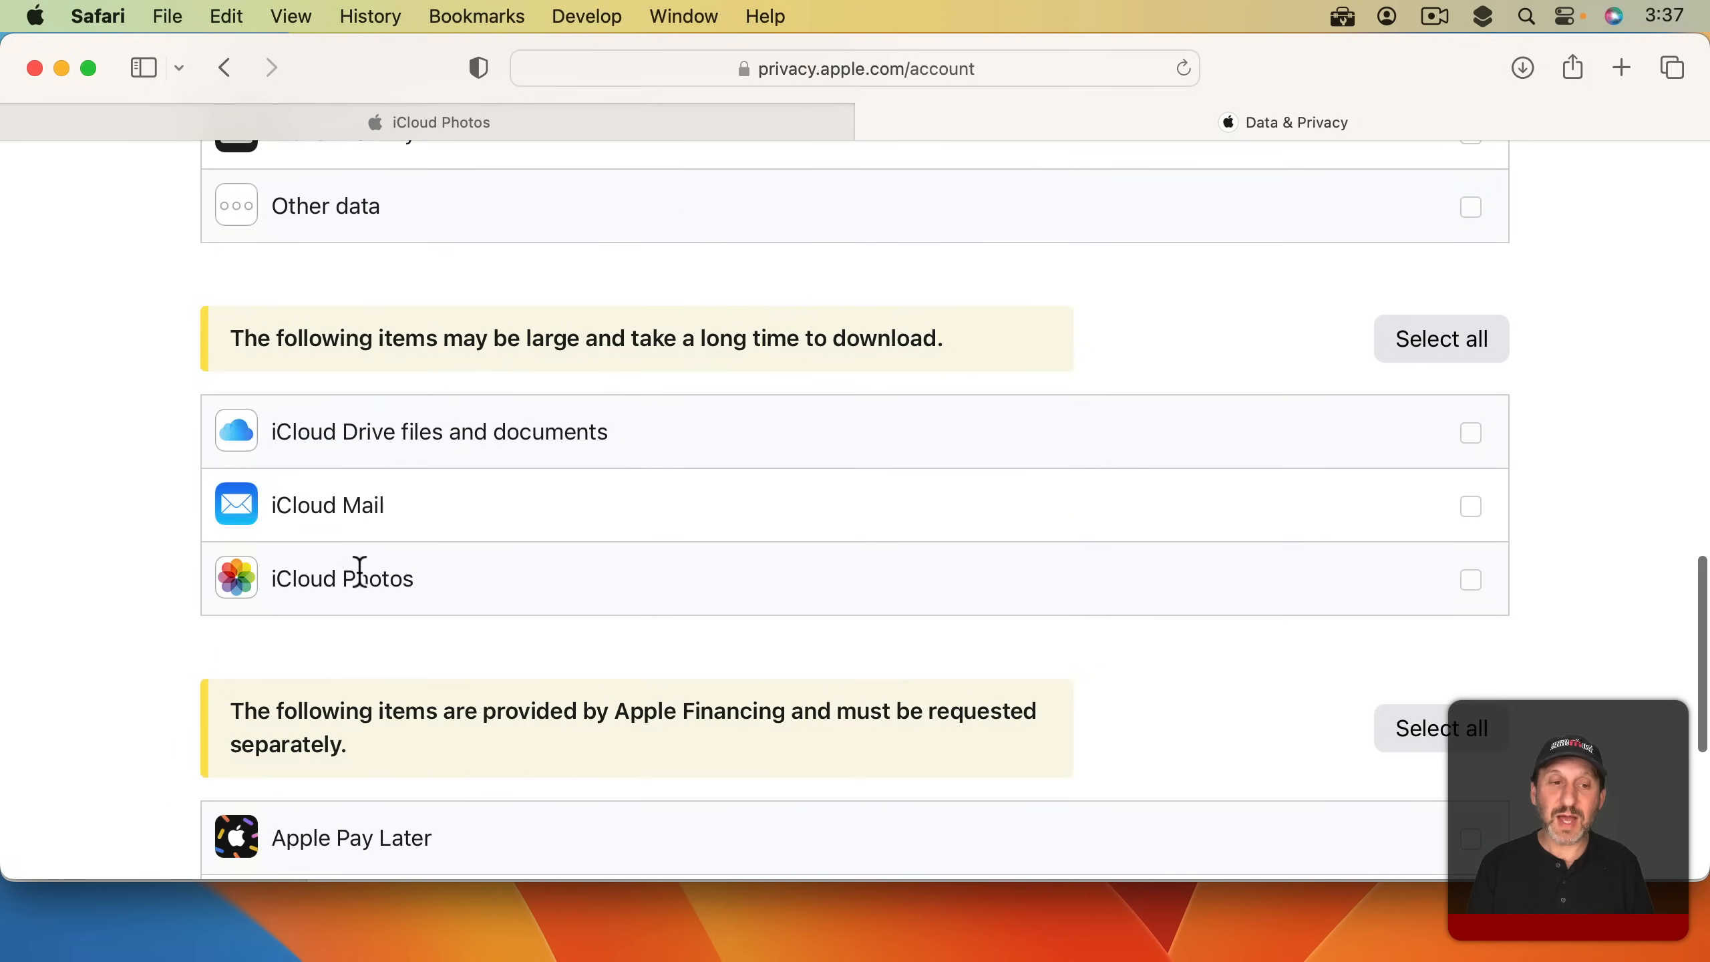
{"action": "left_click", "coordinate": [1473, 580]}
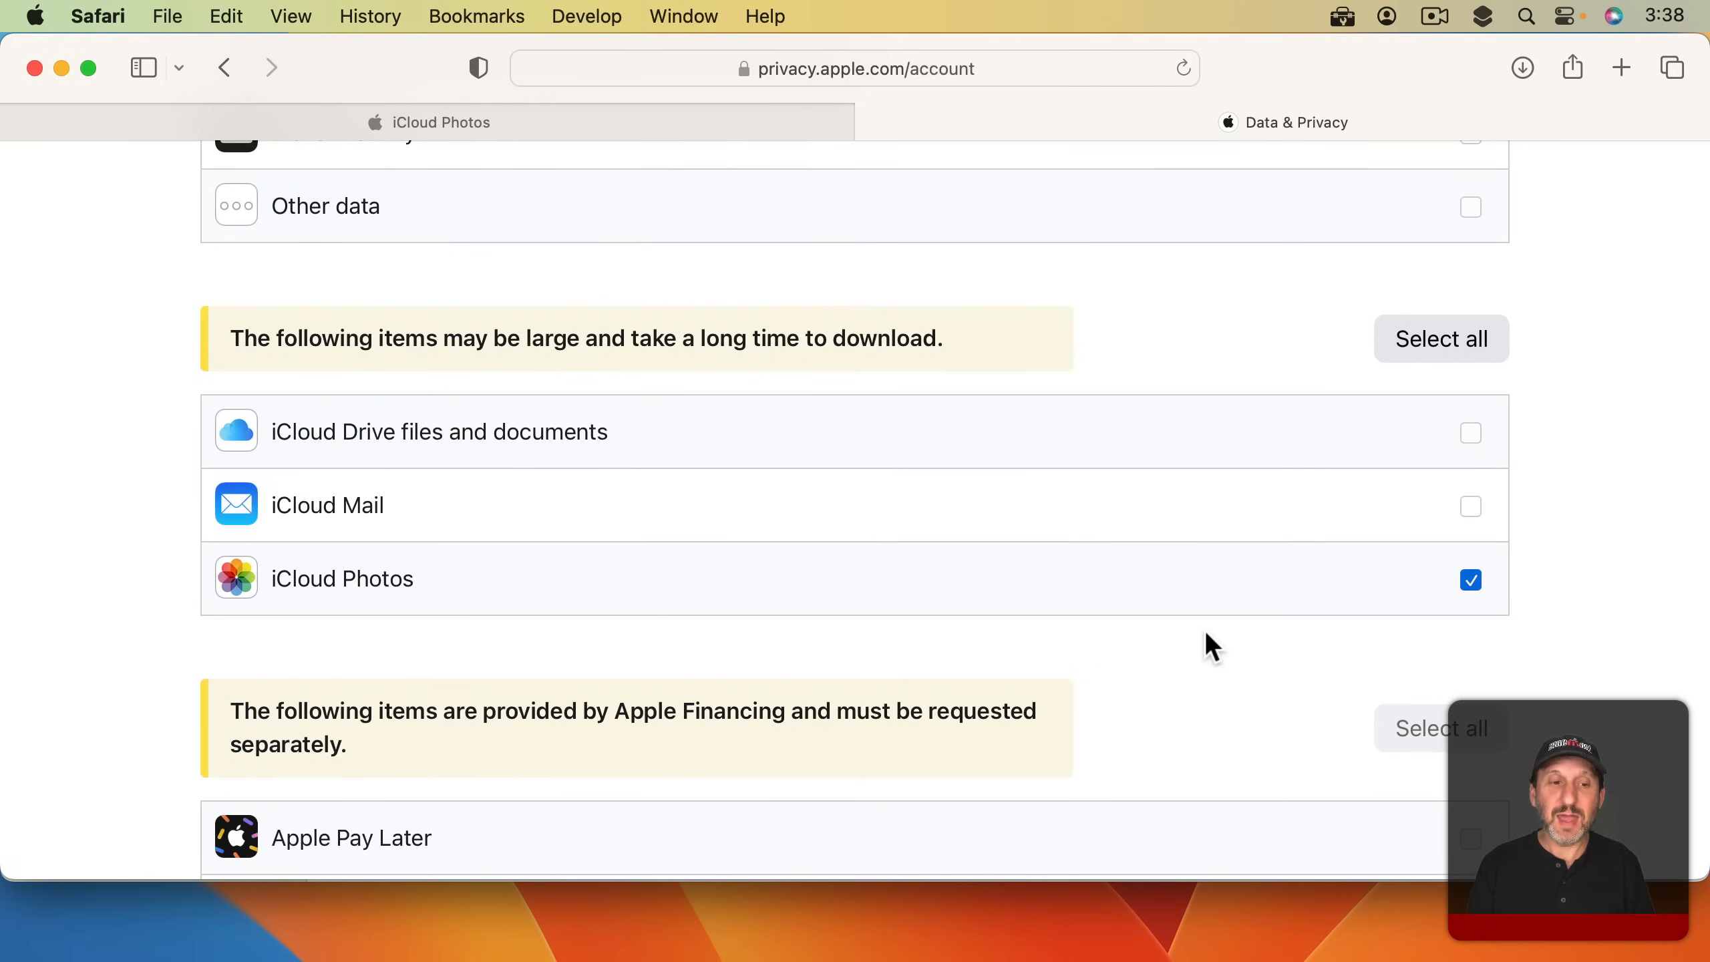
{"action": "scroll", "coordinate": [1205, 640], "scroll_direction": "down", "scroll_amount": 10}
{"action": "left_click", "coordinate": [418, 630]}
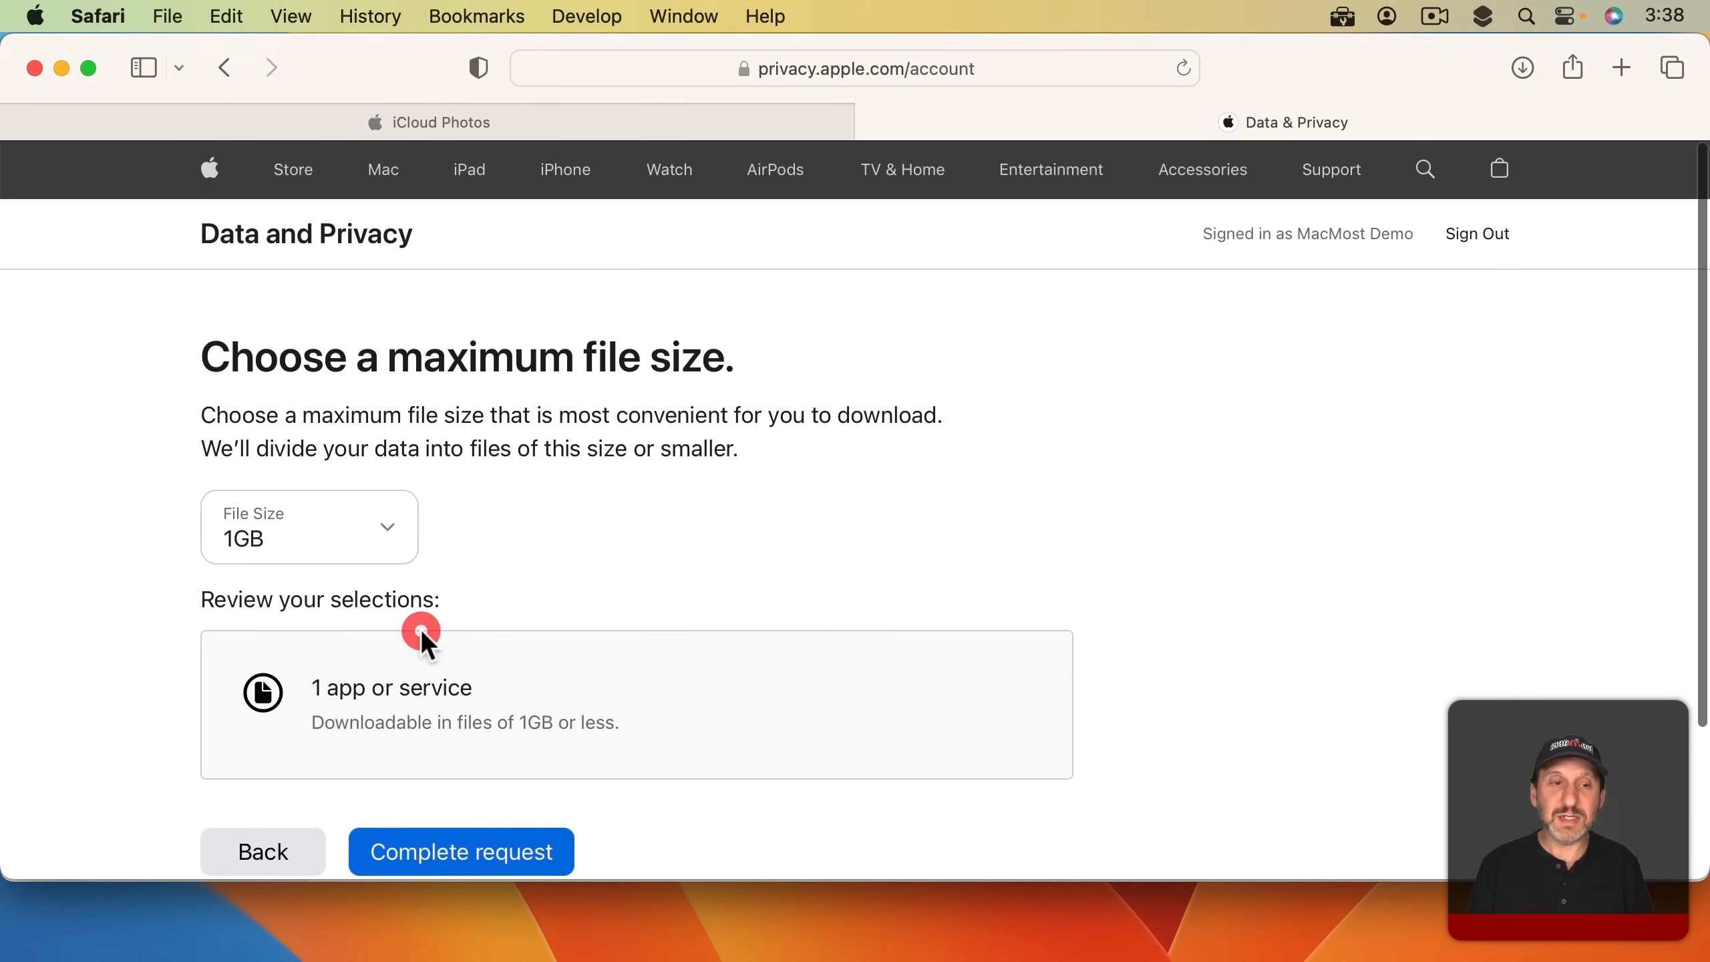
Set the maximum file size of the data download to 25GB.
{"action": "scroll", "coordinate": [455, 538], "scroll_direction": "down", "scroll_amount": 3}
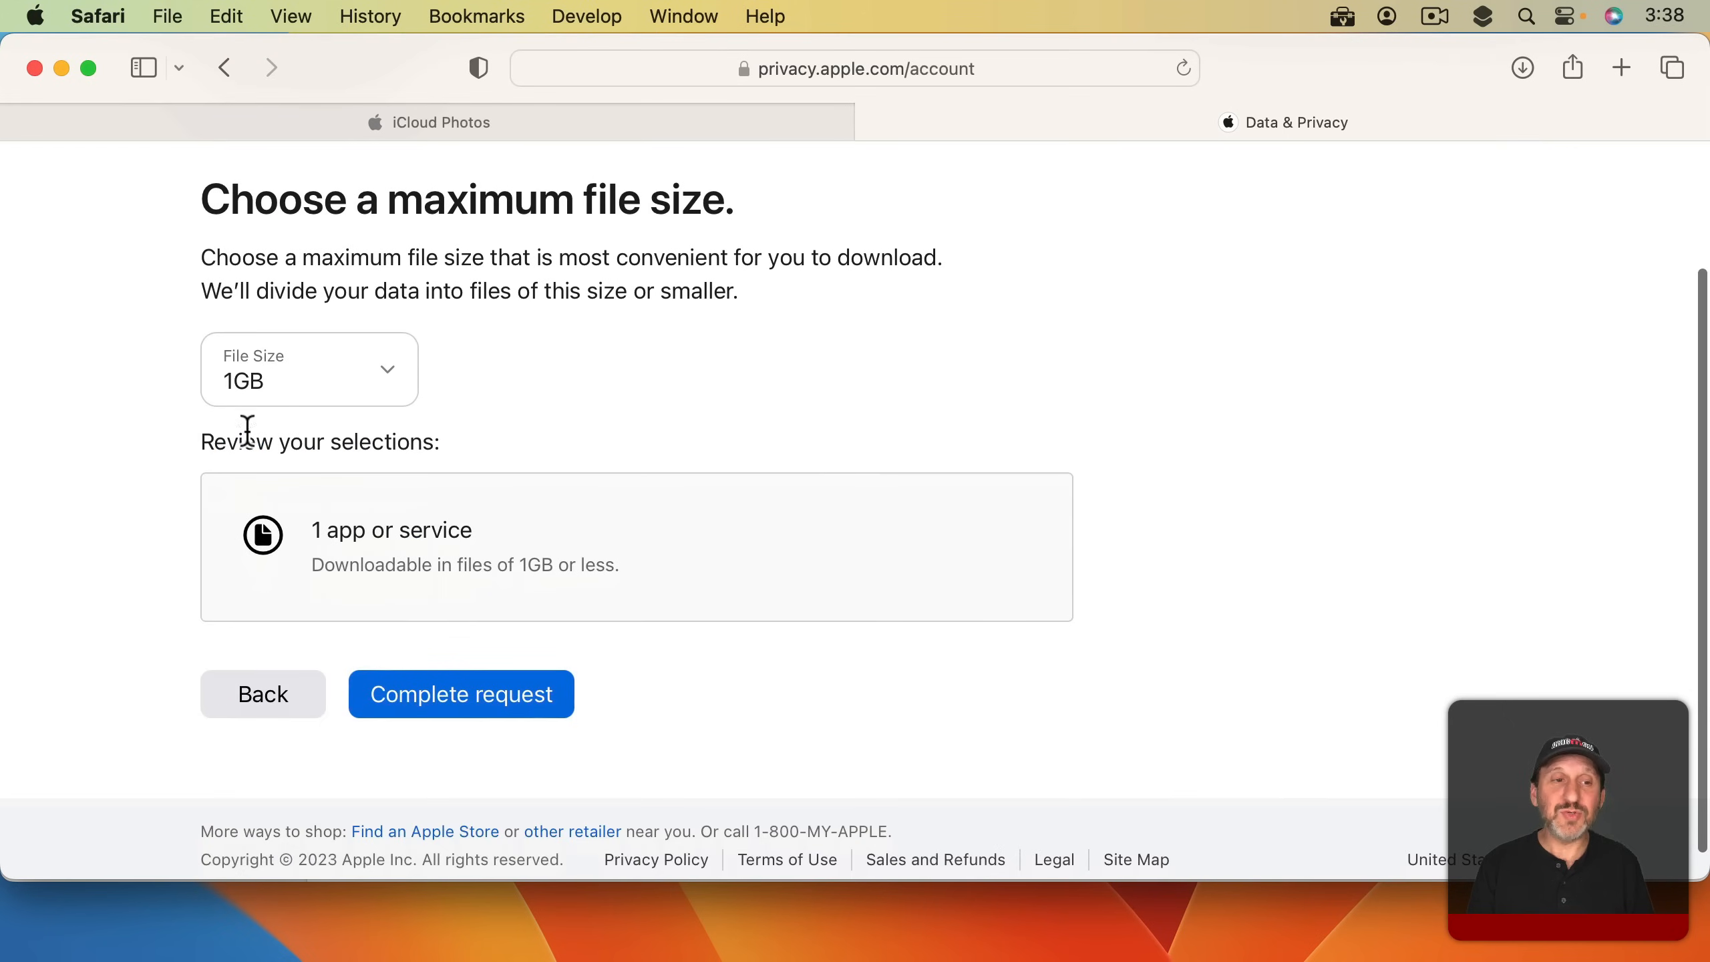
{"action": "left_click", "coordinate": [314, 393]}
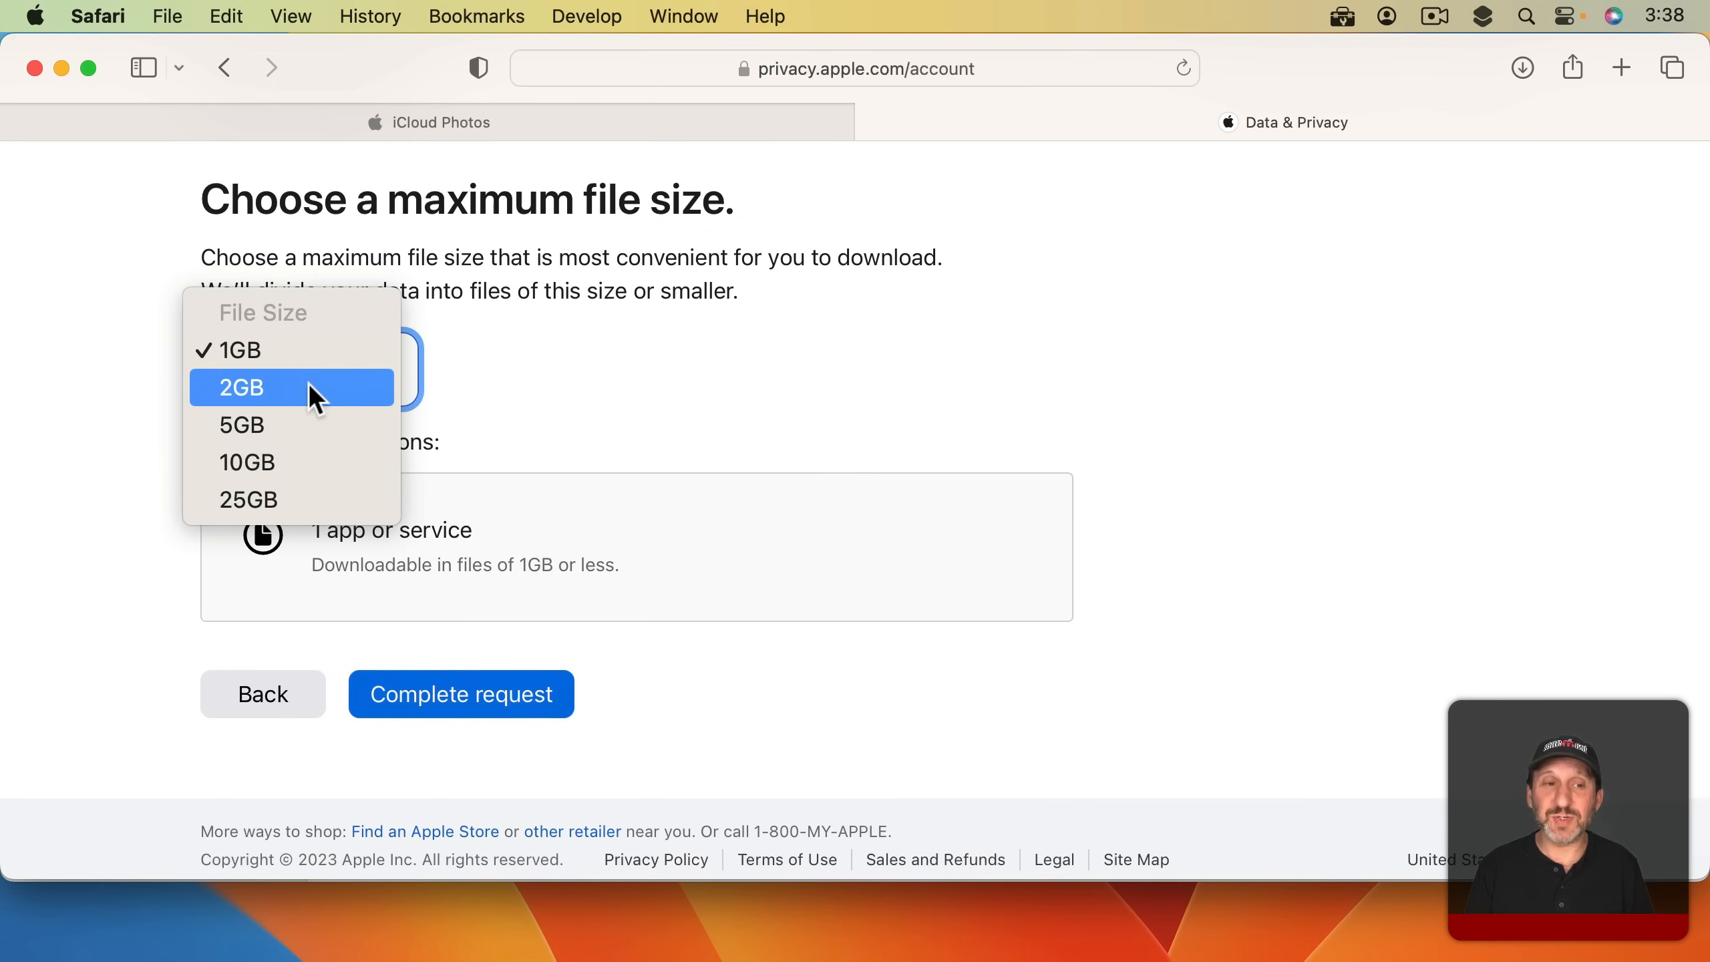
{"action": "left_click", "coordinate": [286, 496]}
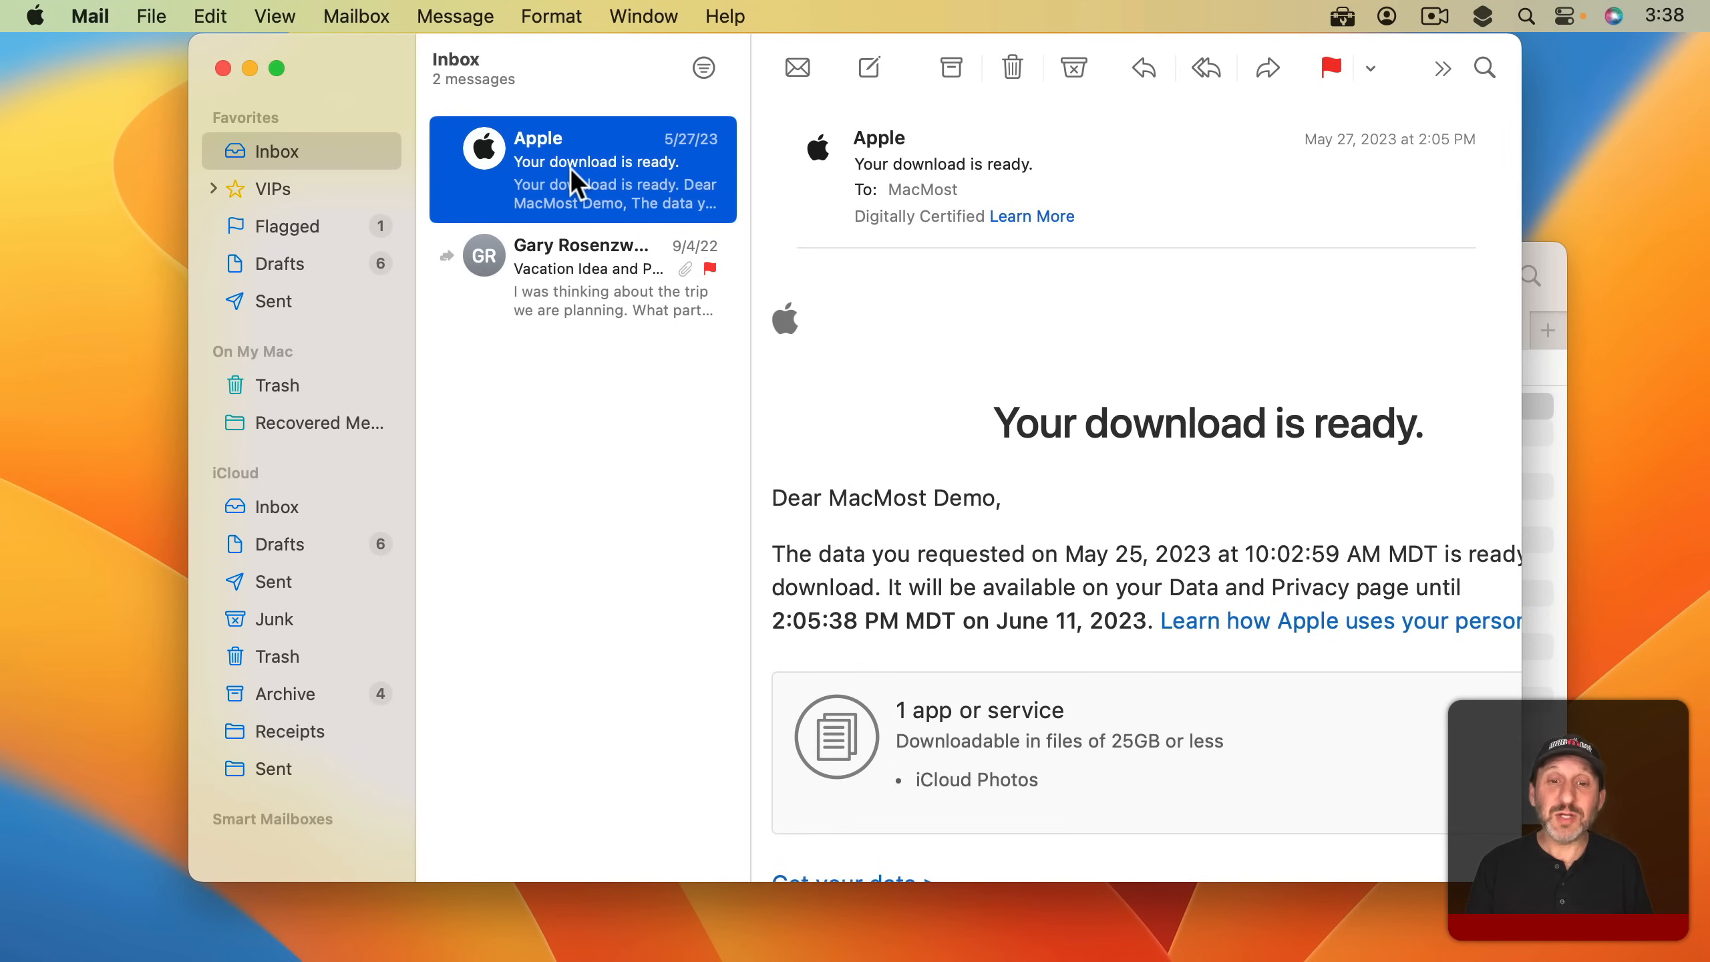
Look over Apple's download e-mail in Mail, and browse in Finder to the Photos folder inside the downloaded iCloud Photos folder.
{"action": "scroll", "coordinate": [1096, 569], "scroll_direction": "down", "scroll_amount": 5}
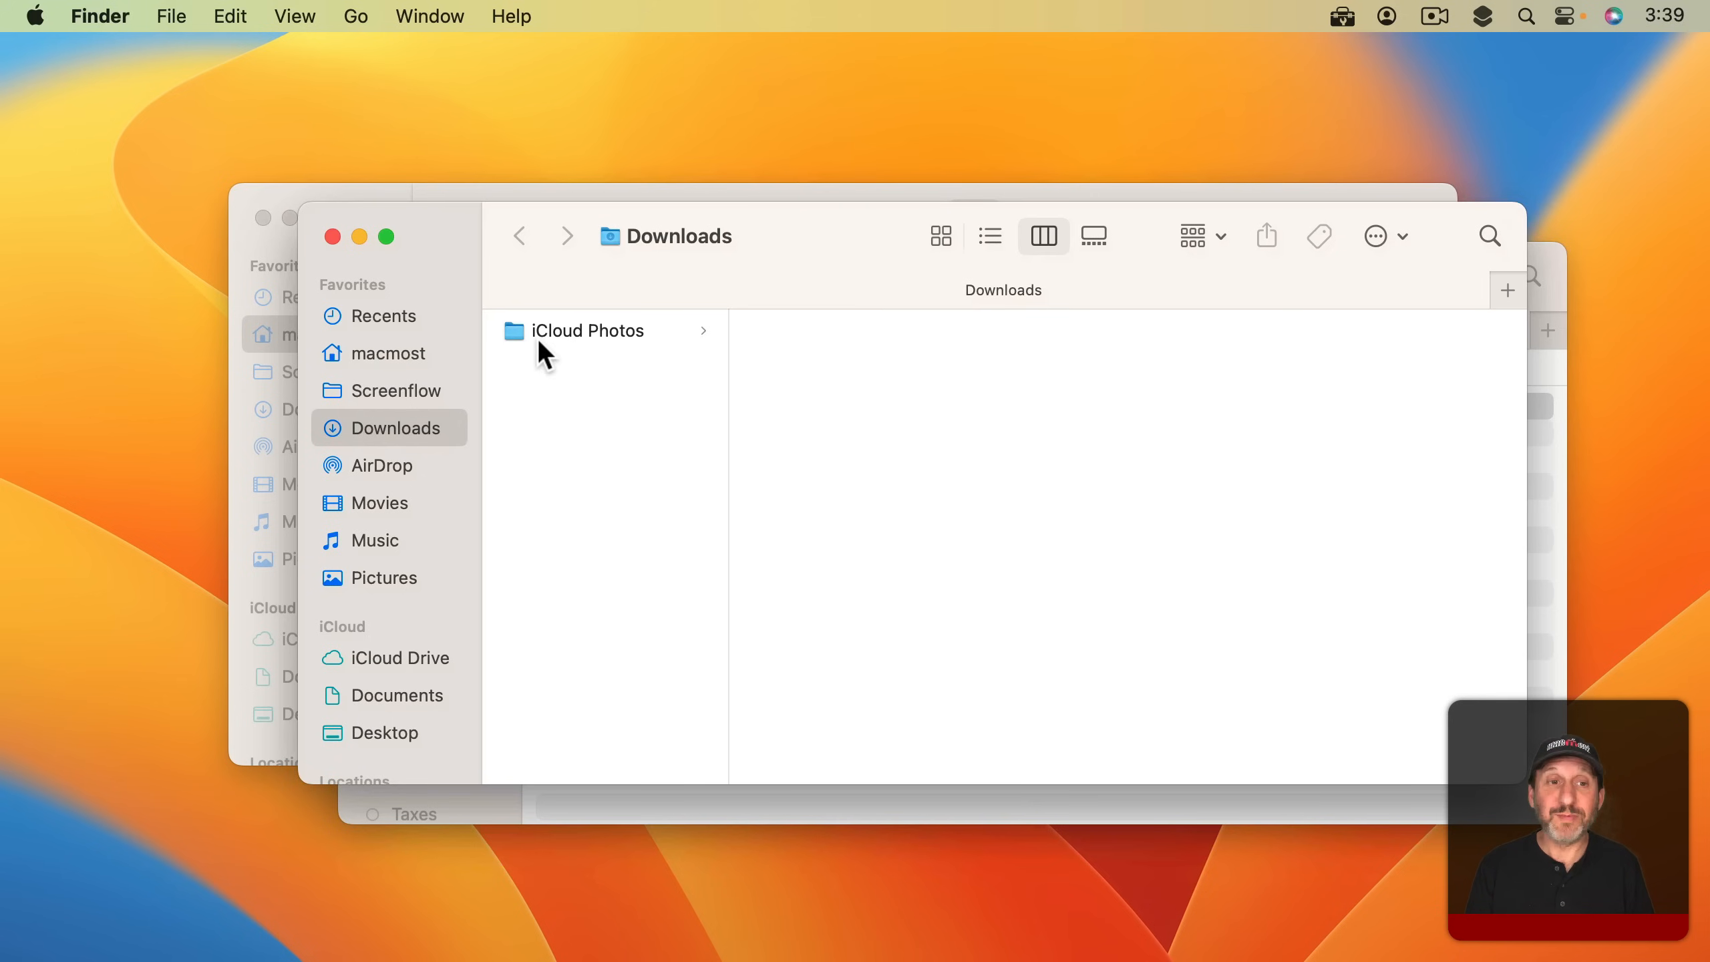
{"action": "left_click", "coordinate": [570, 346]}
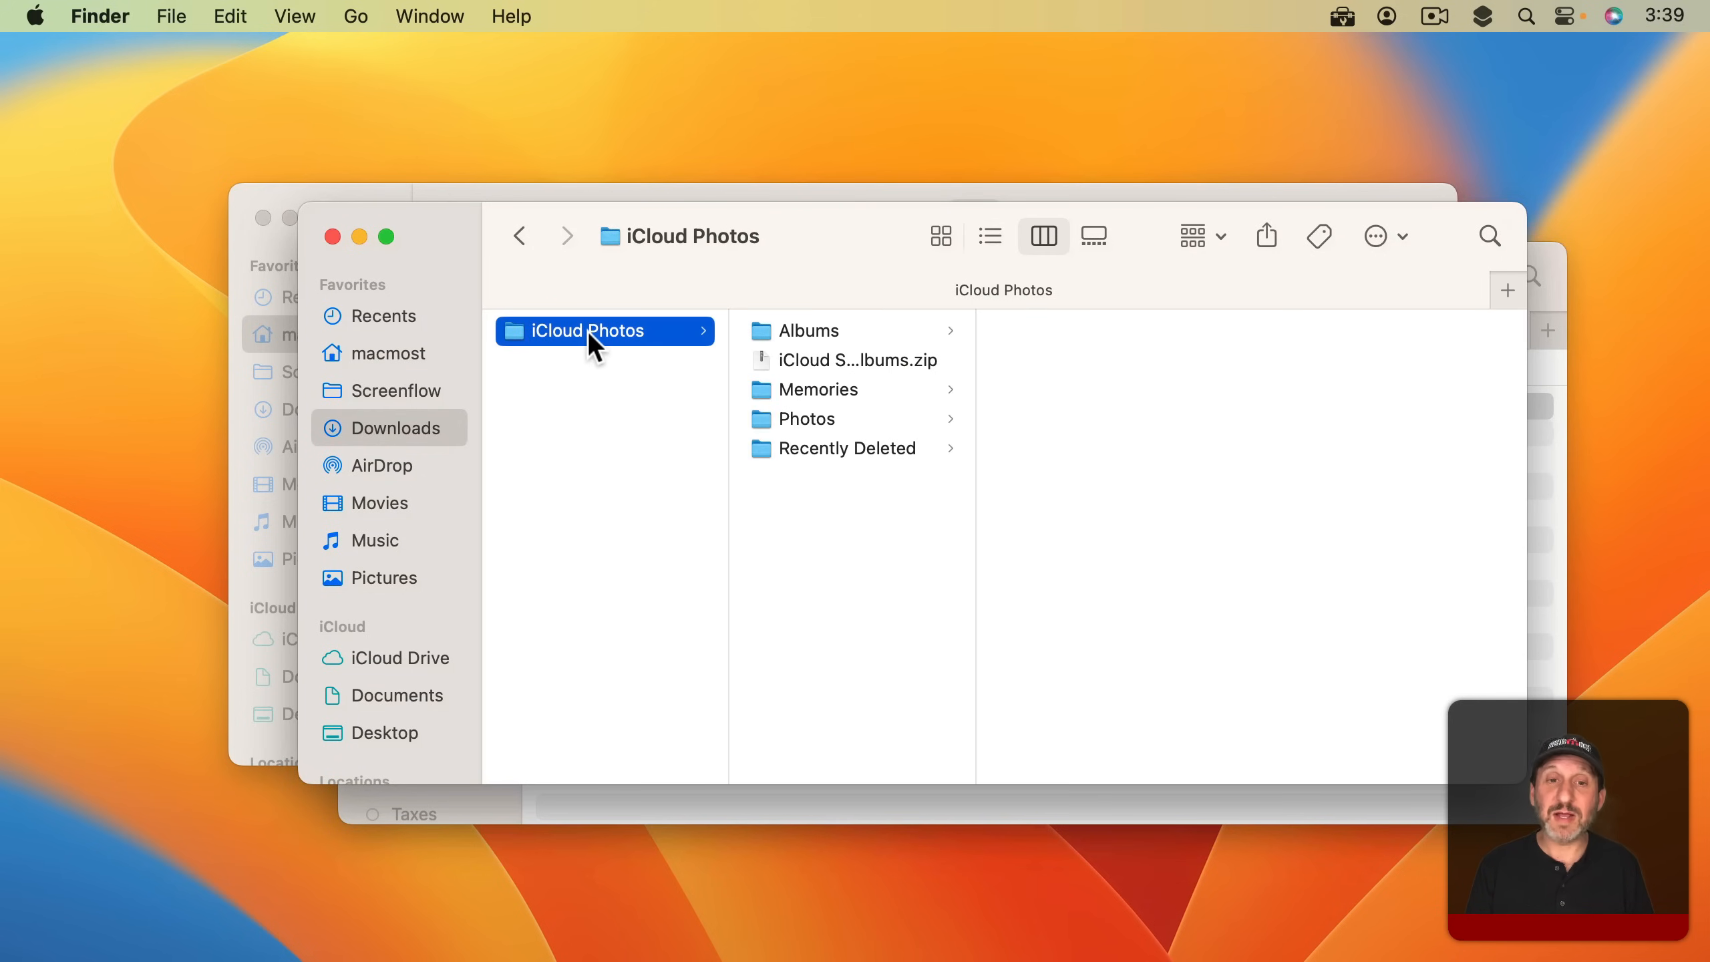
{"action": "left_click", "coordinate": [821, 418]}
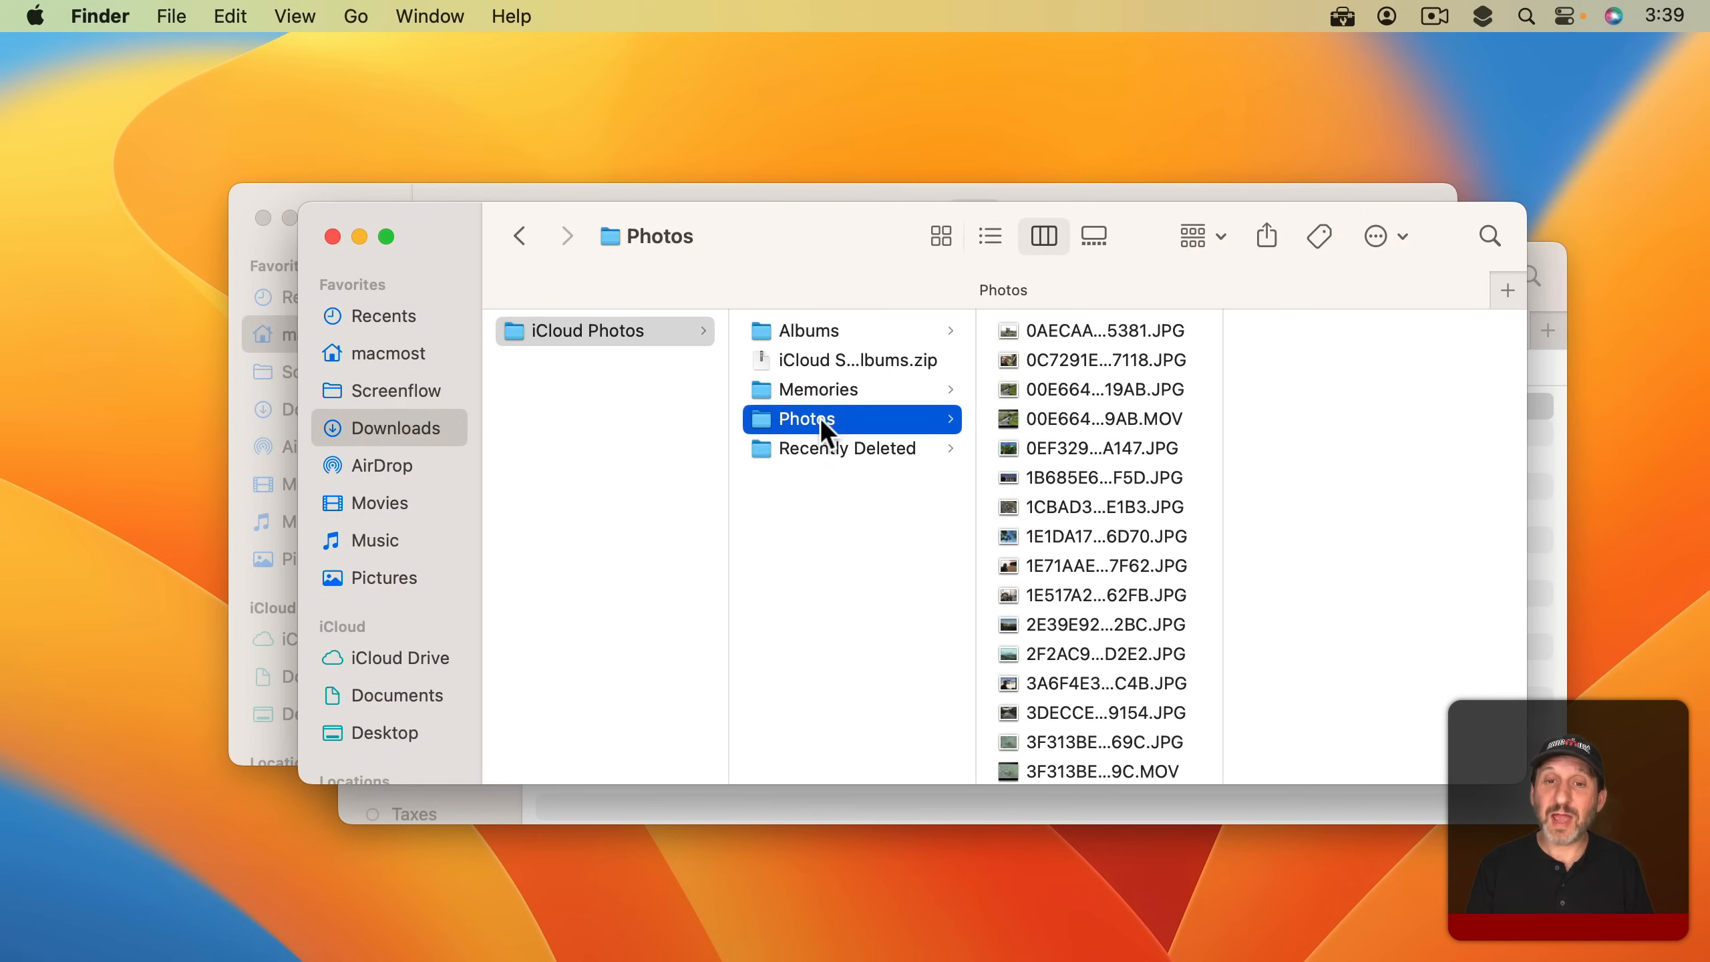
Preview the first photos in the Photos folder, and look into the Recently Deleted and Memories folders of the iCloud Photos download.
{"action": "left_click", "coordinate": [1058, 329]}
{"action": "left_click", "coordinate": [1061, 358]}
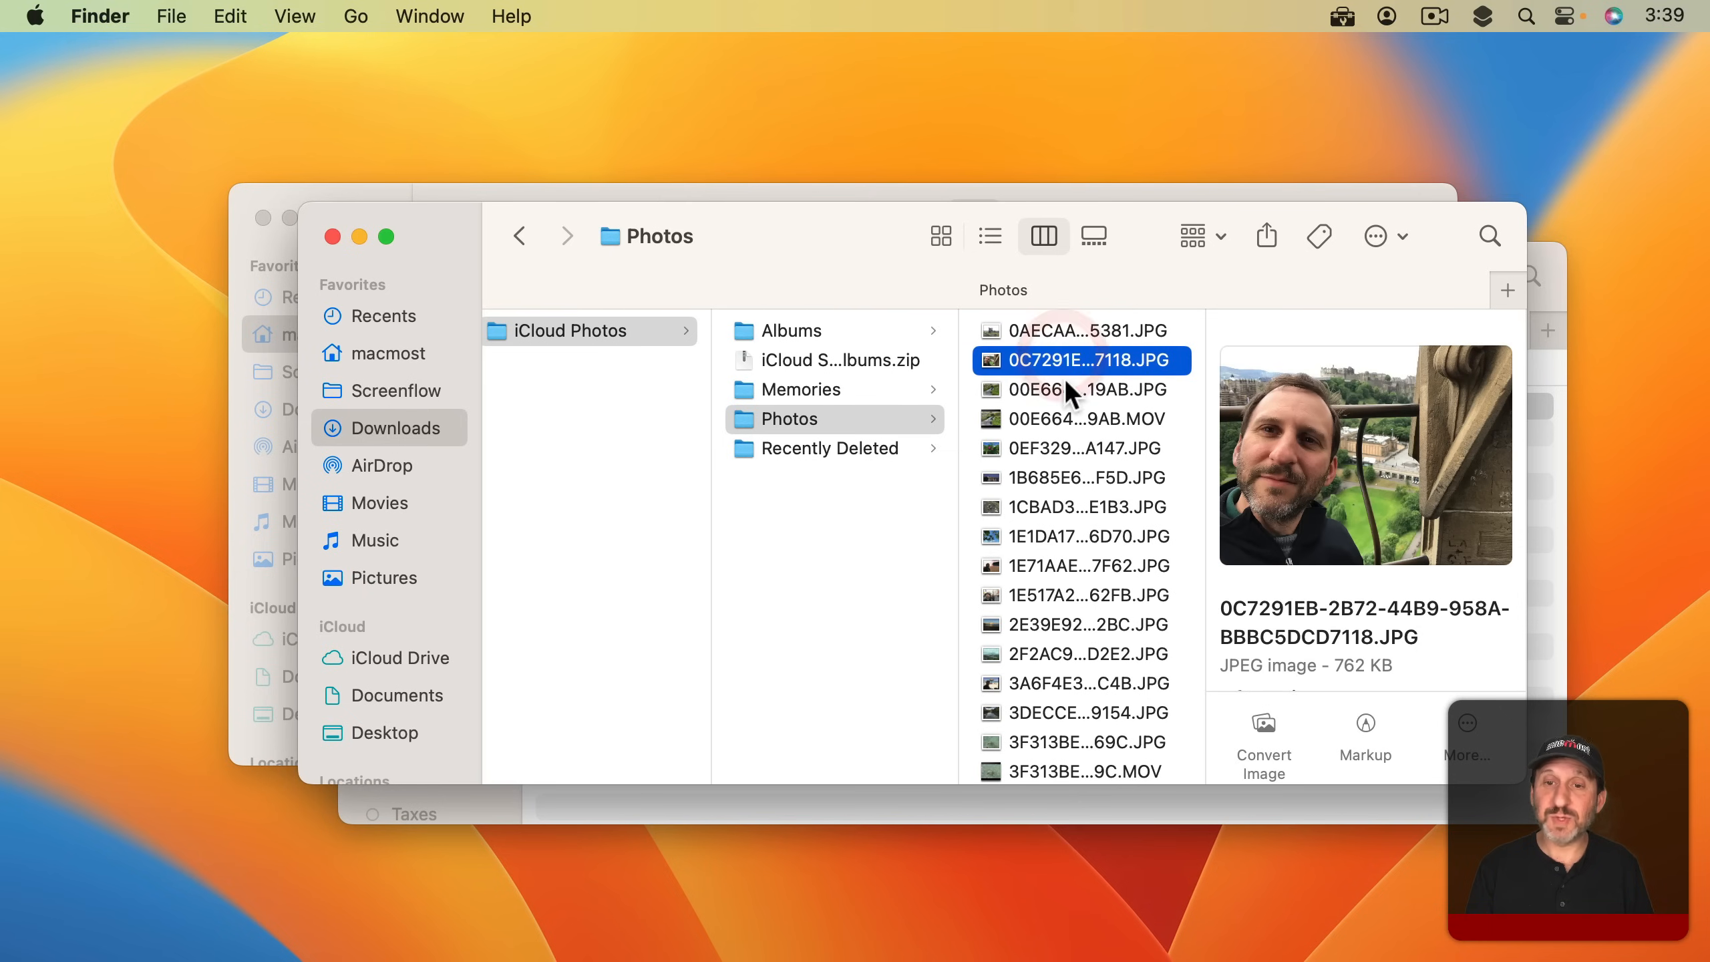
{"action": "left_click", "coordinate": [1063, 389]}
{"action": "left_click", "coordinate": [884, 449]}
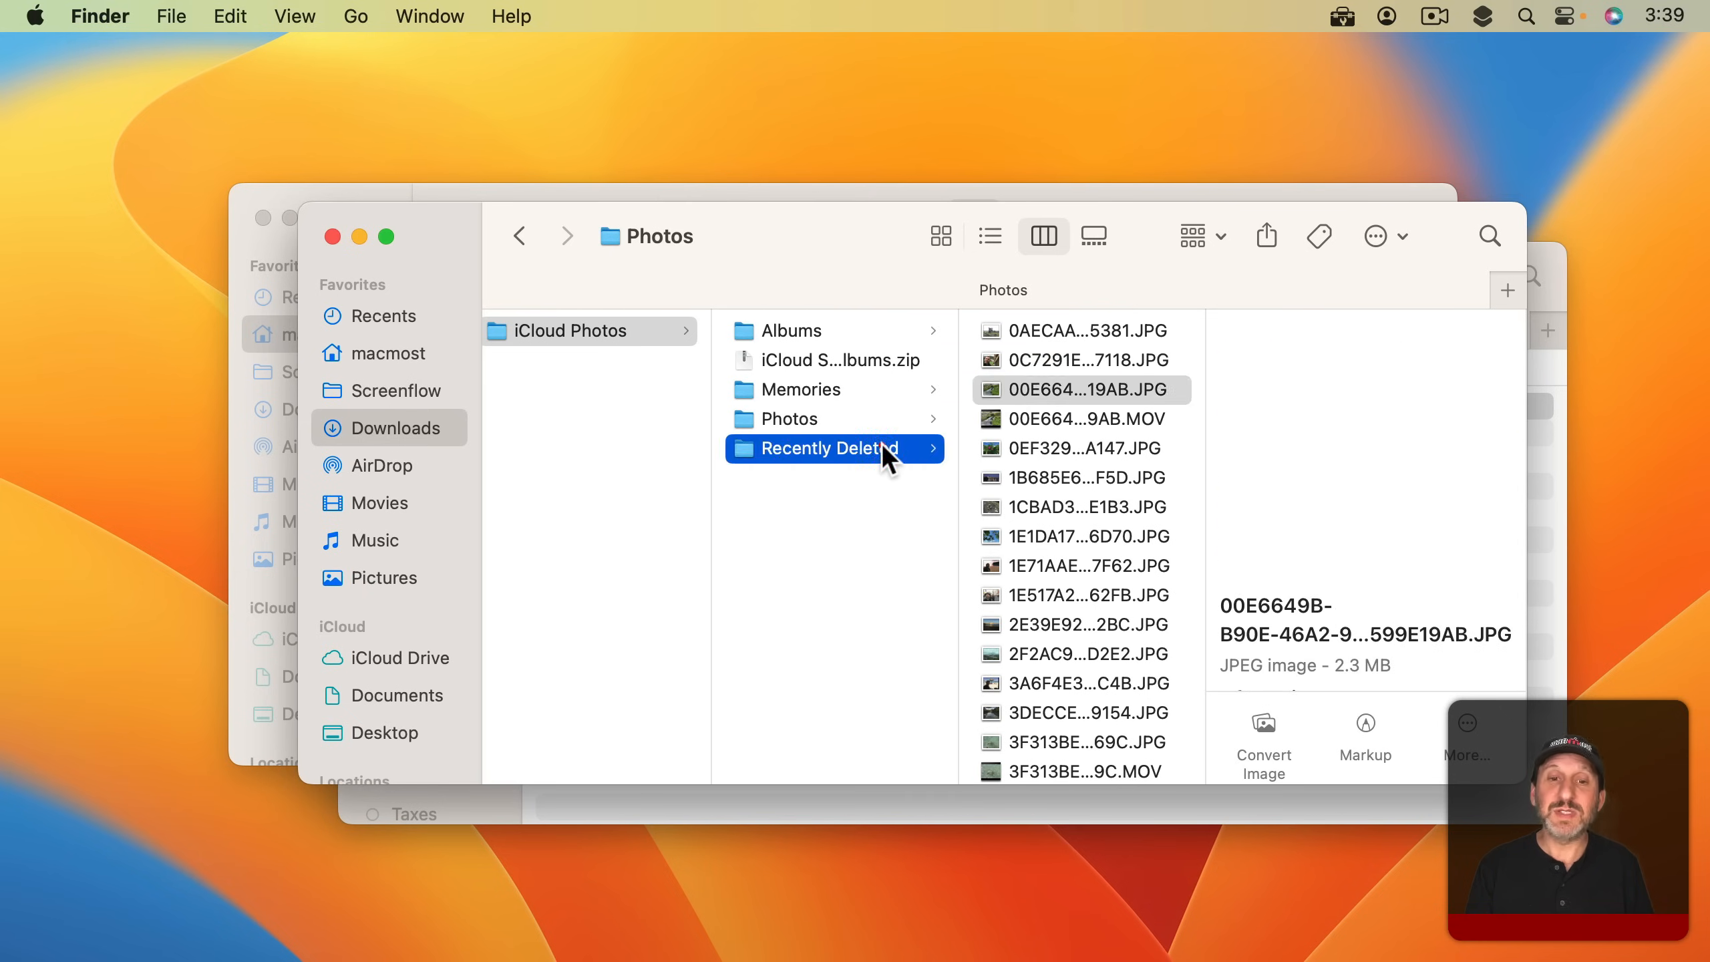
{"action": "left_click", "coordinate": [831, 393]}
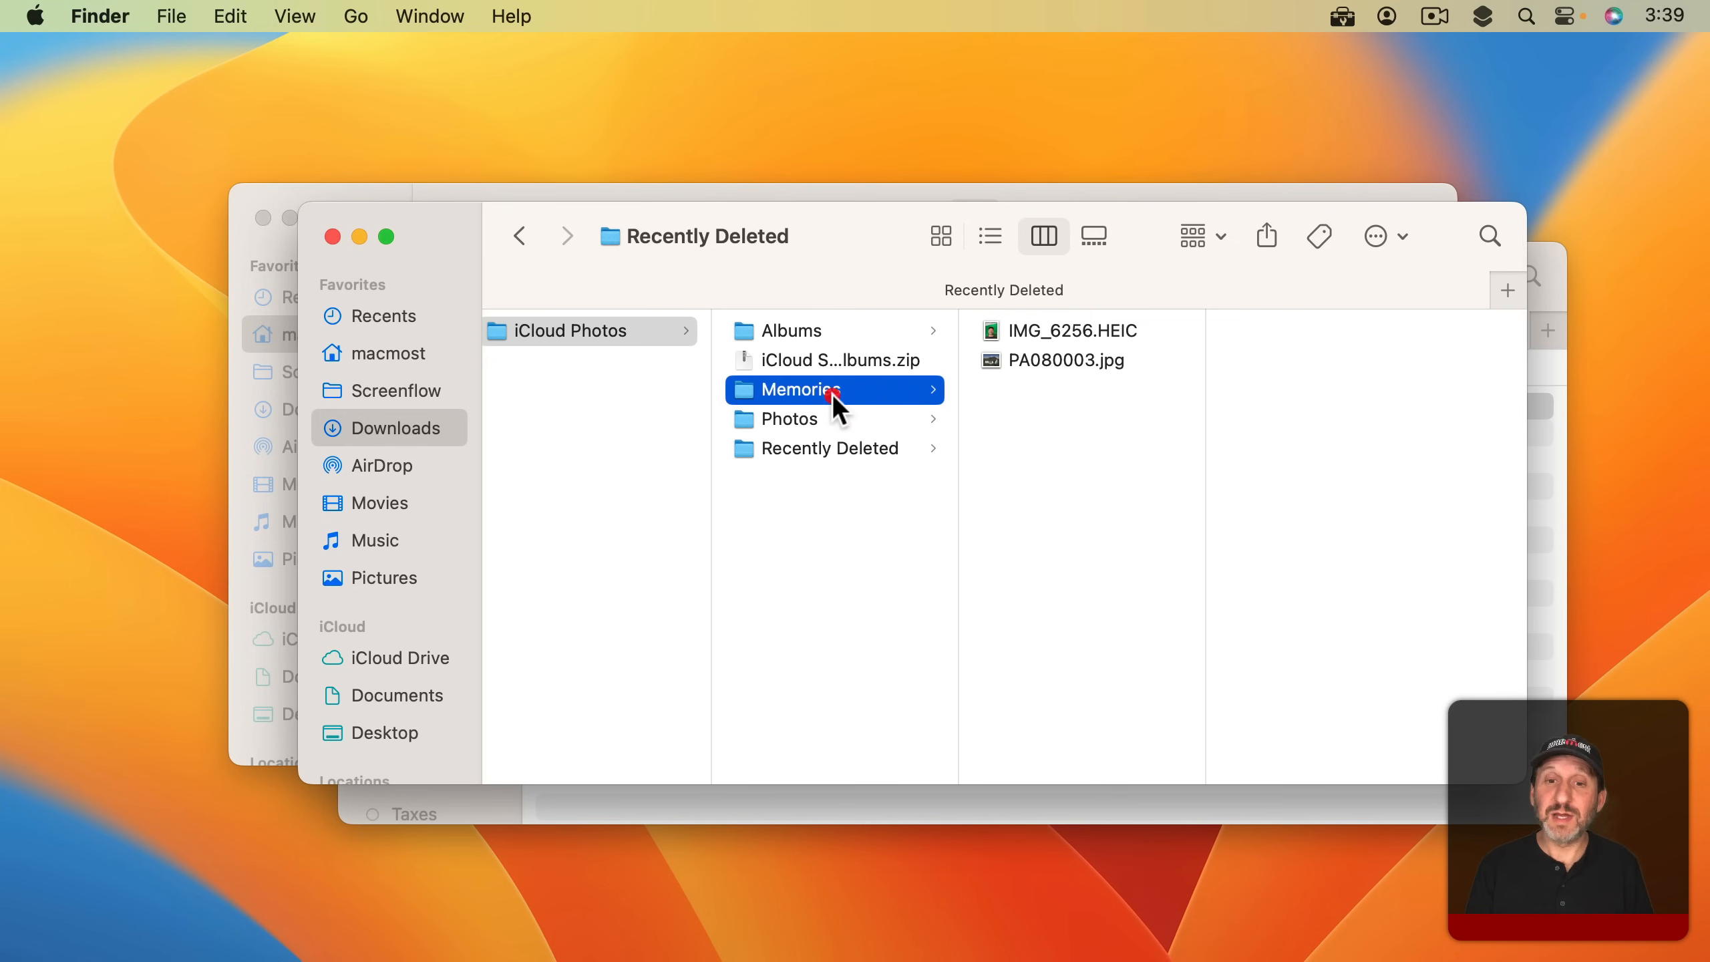
Preview several CSV files in the Albums folder, including Hawaii 2019.csv, Live Photos Demo.csv and New Zealand 20171.csv.
{"action": "left_click", "coordinate": [810, 328]}
{"action": "left_click", "coordinate": [1088, 431]}
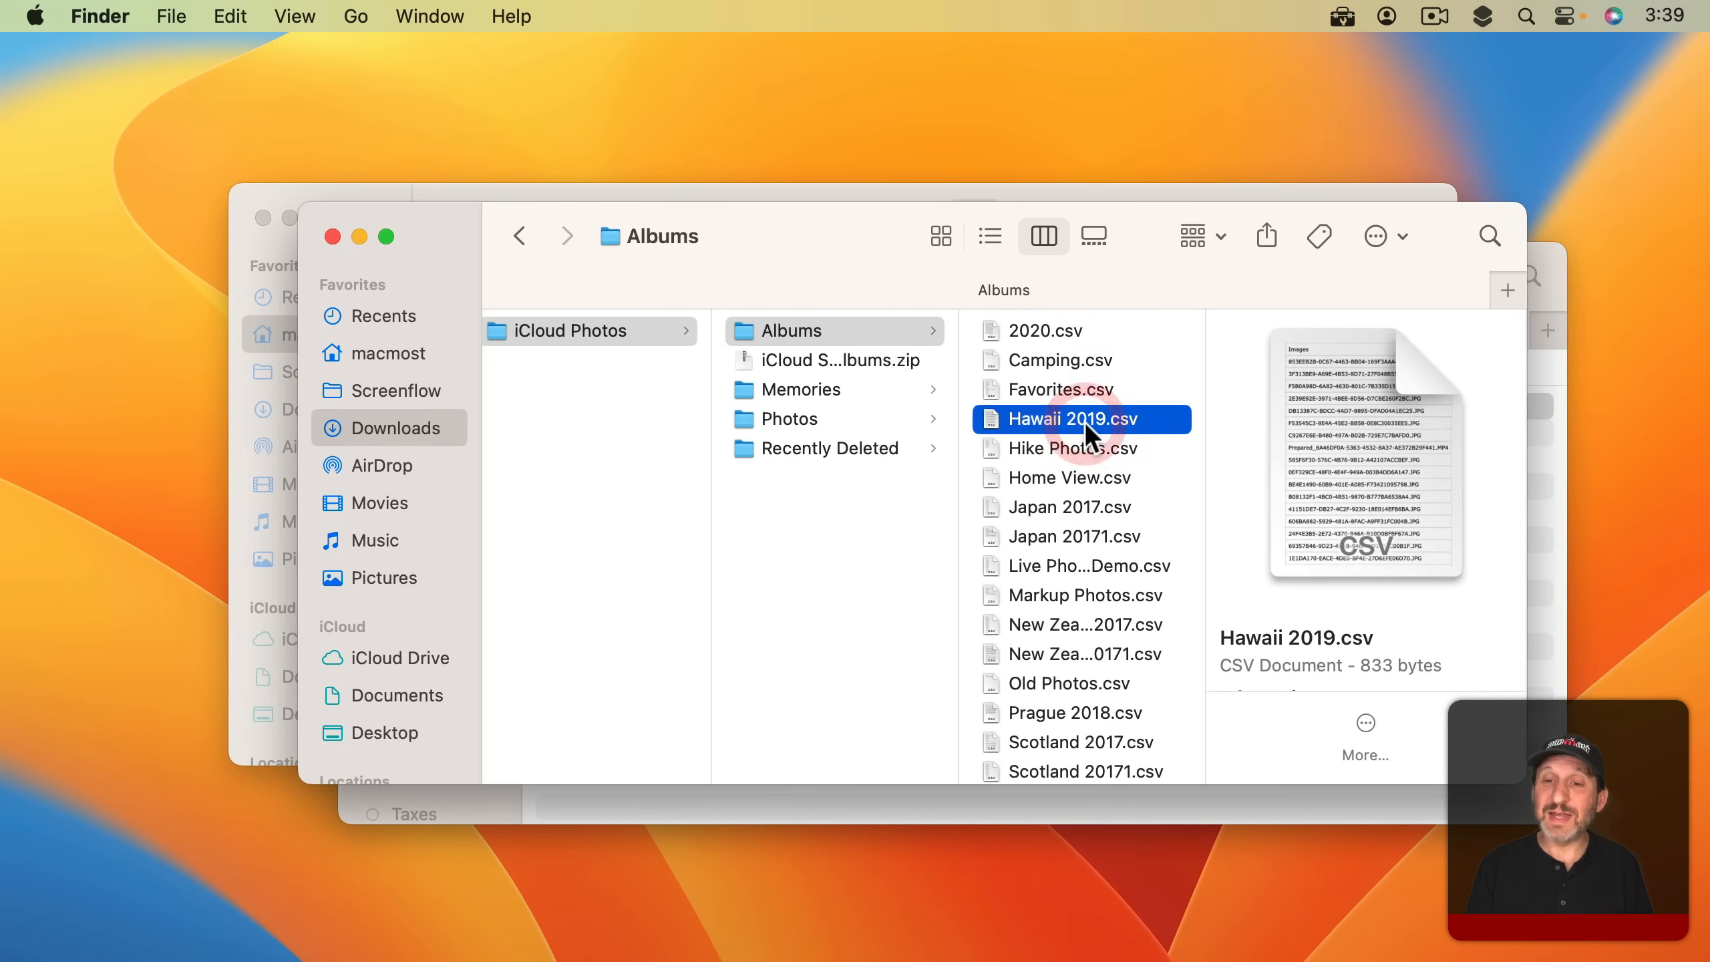
{"action": "left_click", "coordinate": [1103, 565]}
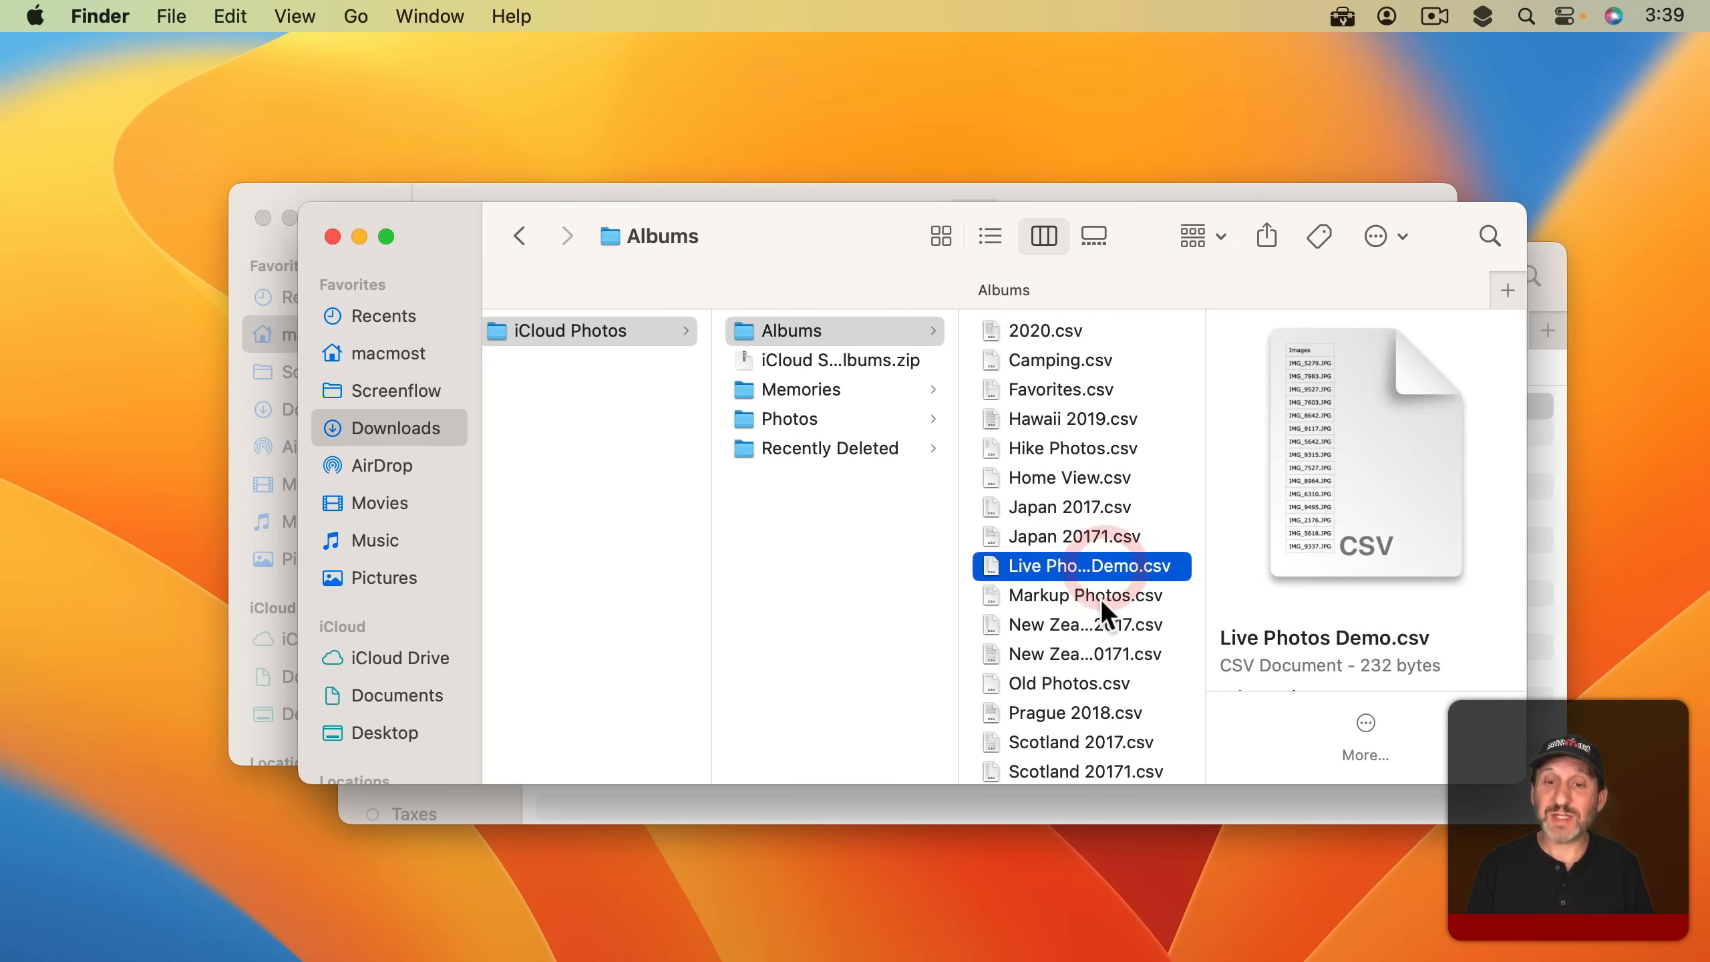
{"action": "left_click", "coordinate": [1098, 600]}
{"action": "left_click", "coordinate": [1091, 653]}
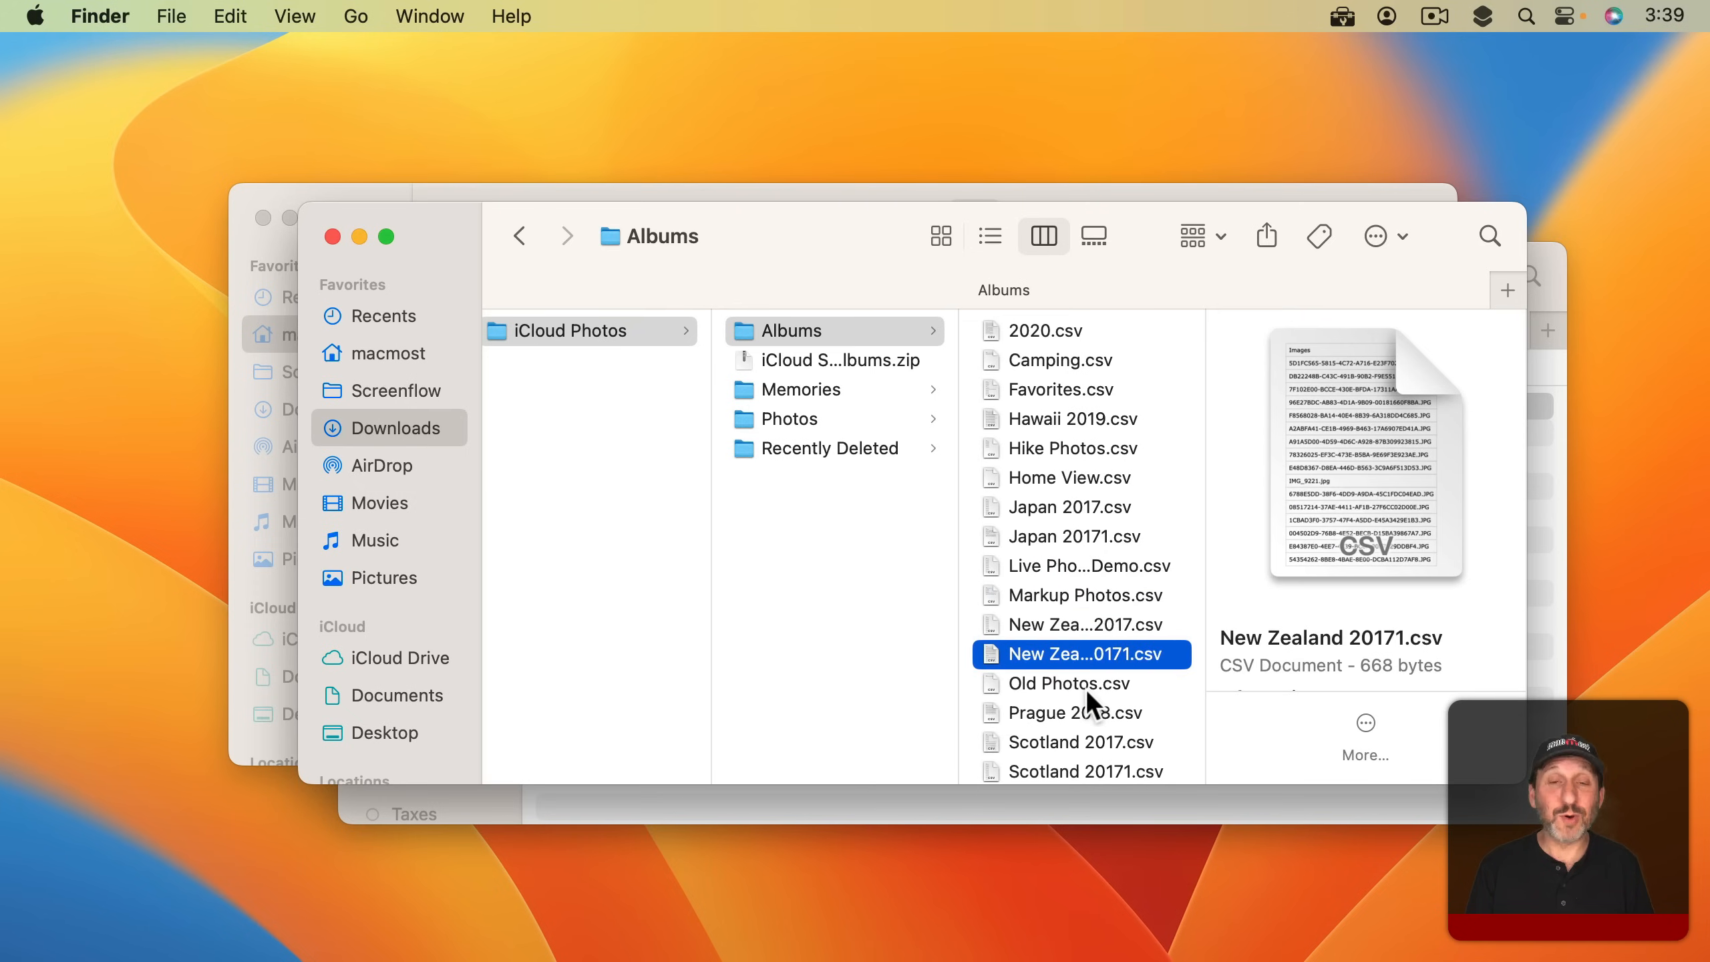
View the list of files in the Memories folder, and inspect the iCloud Shared Albums.zip archive.
{"action": "left_click", "coordinate": [870, 389]}
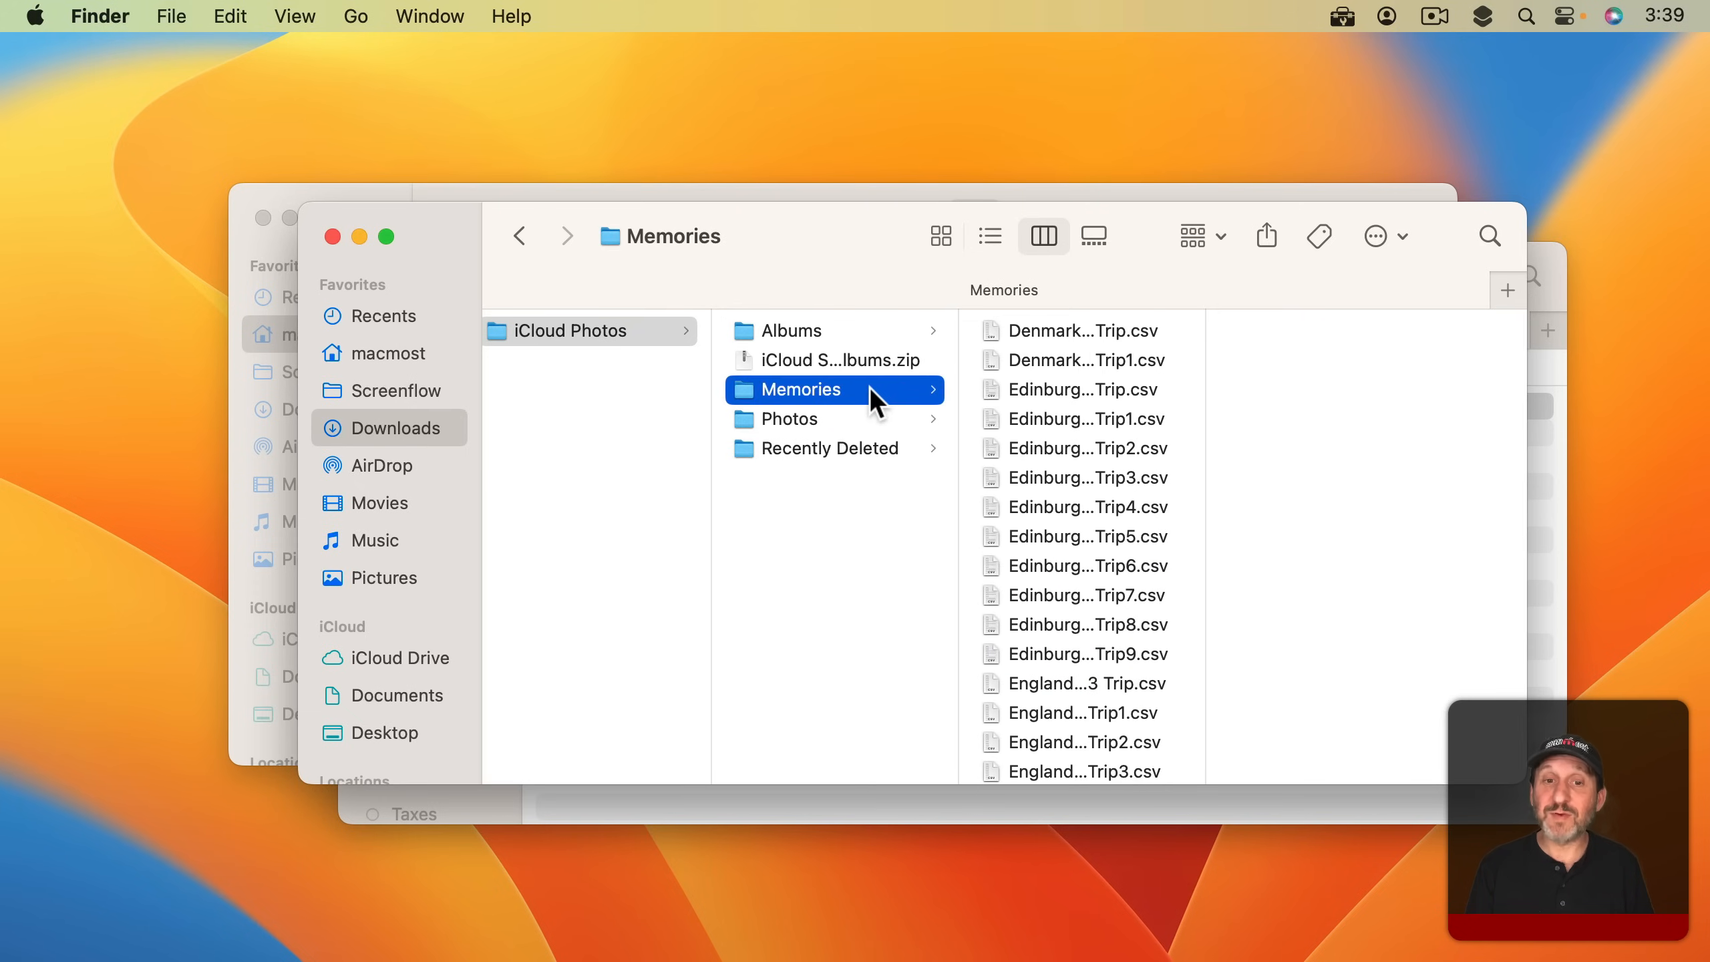
{"action": "left_click", "coordinate": [822, 370]}
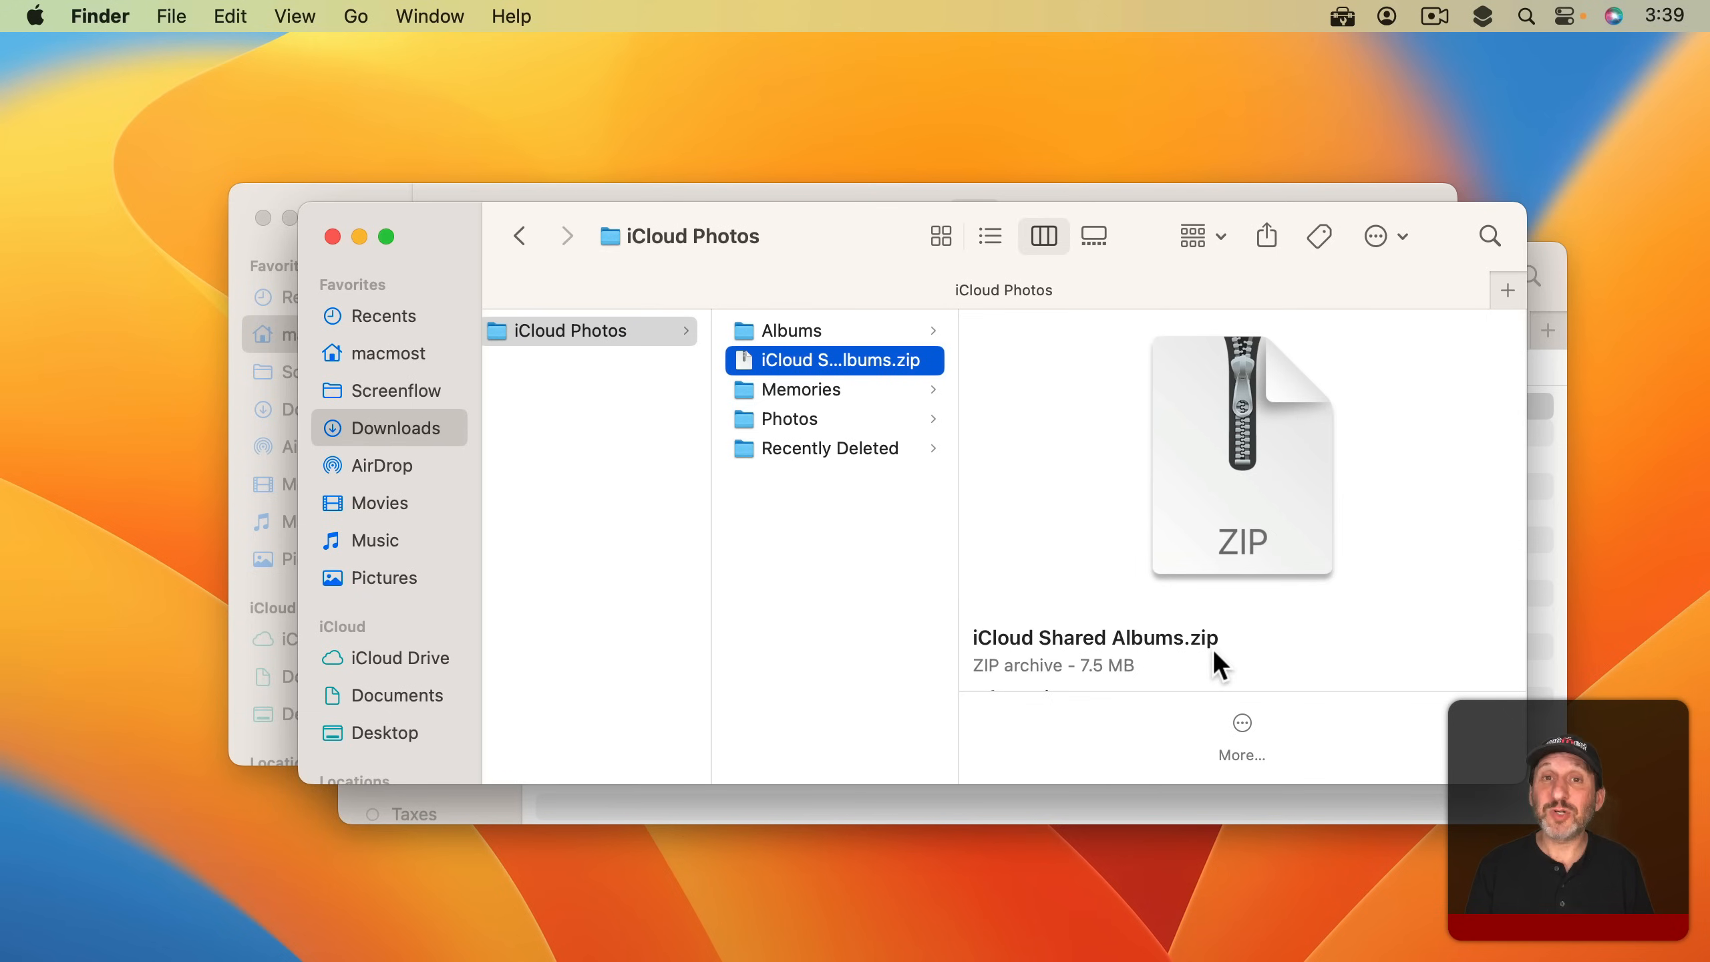
{"action": "left_click", "coordinate": [824, 551]}
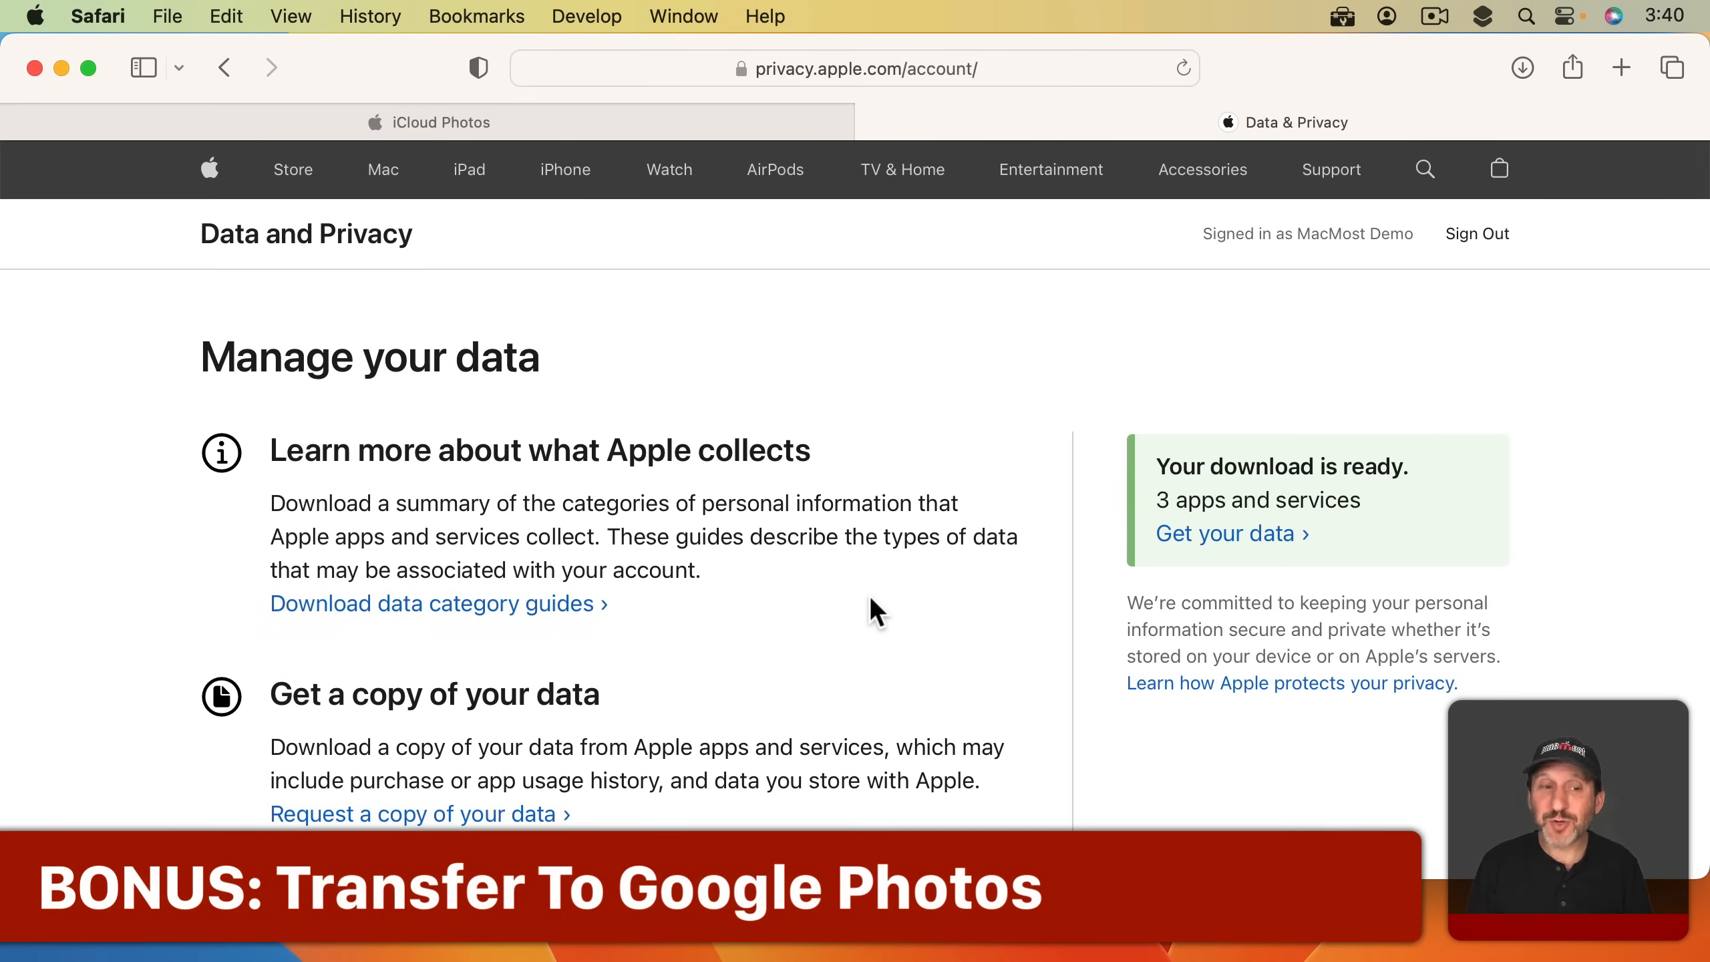
Start a request on Apple's Data and Privacy page to transfer a copy of the iCloud photos, choosing Google Photos as the destination.
{"action": "scroll", "coordinate": [876, 612], "scroll_direction": "down", "scroll_amount": 8}
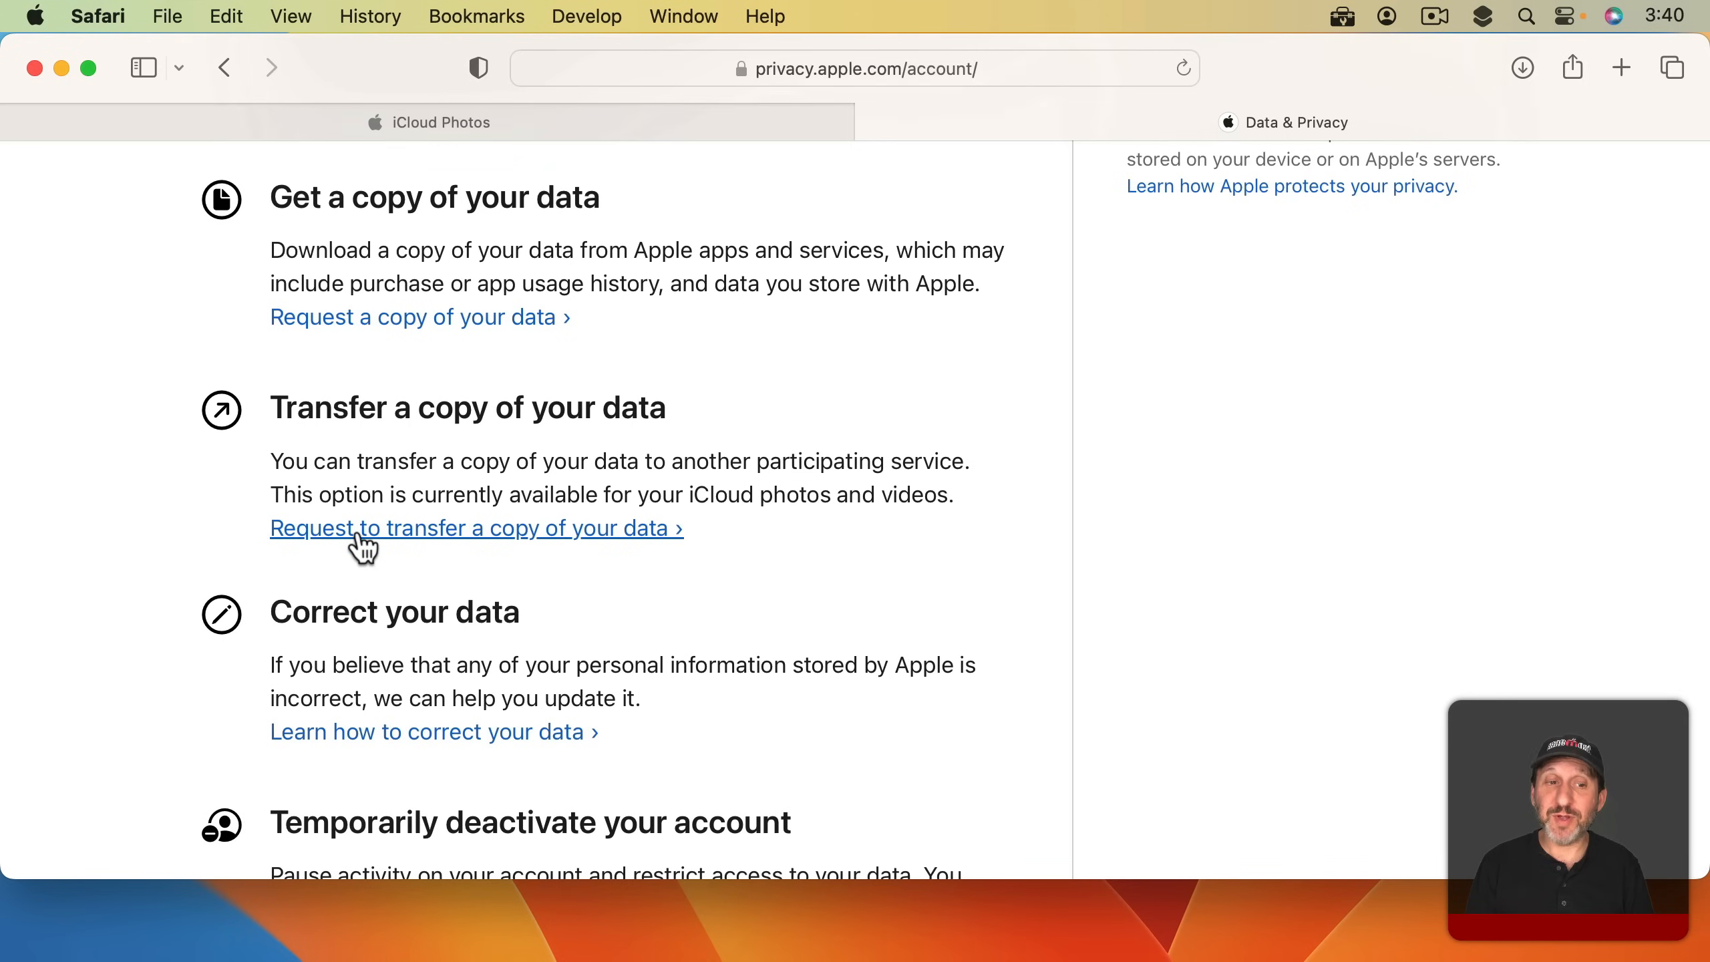
{"action": "left_click", "coordinate": [361, 543]}
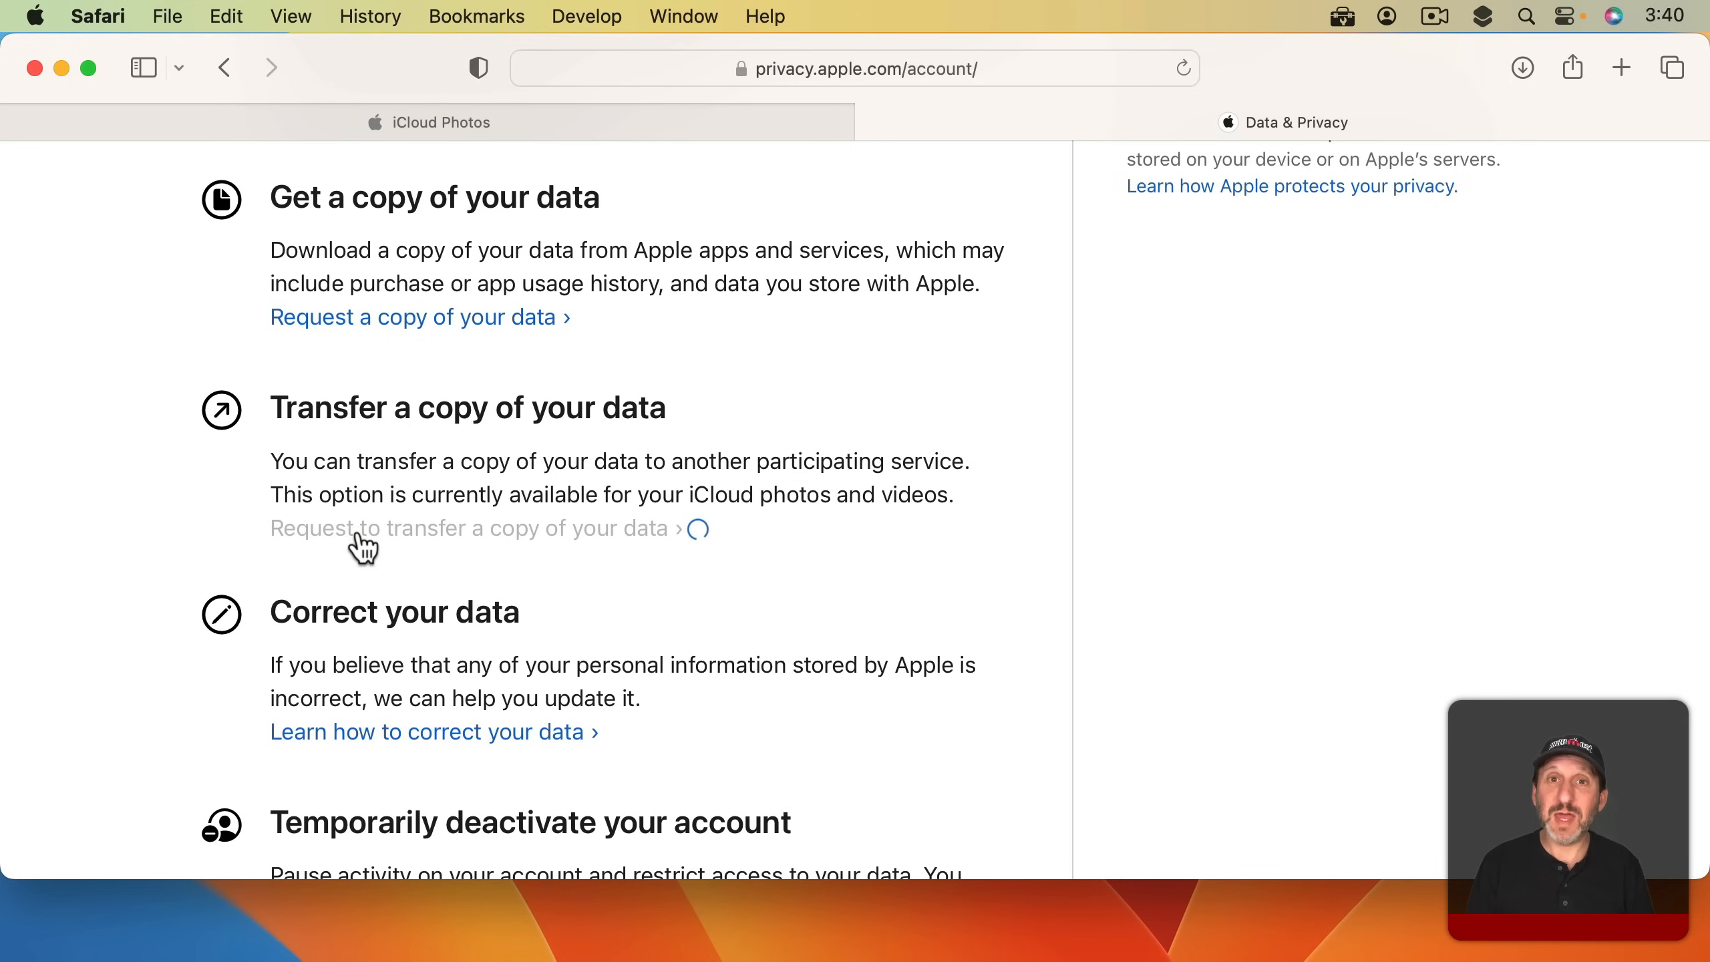
{"action": "scroll", "coordinate": [362, 544], "scroll_direction": "down", "scroll_amount": 3}
{"action": "scroll", "coordinate": [362, 541], "scroll_direction": "down", "scroll_amount": 2}
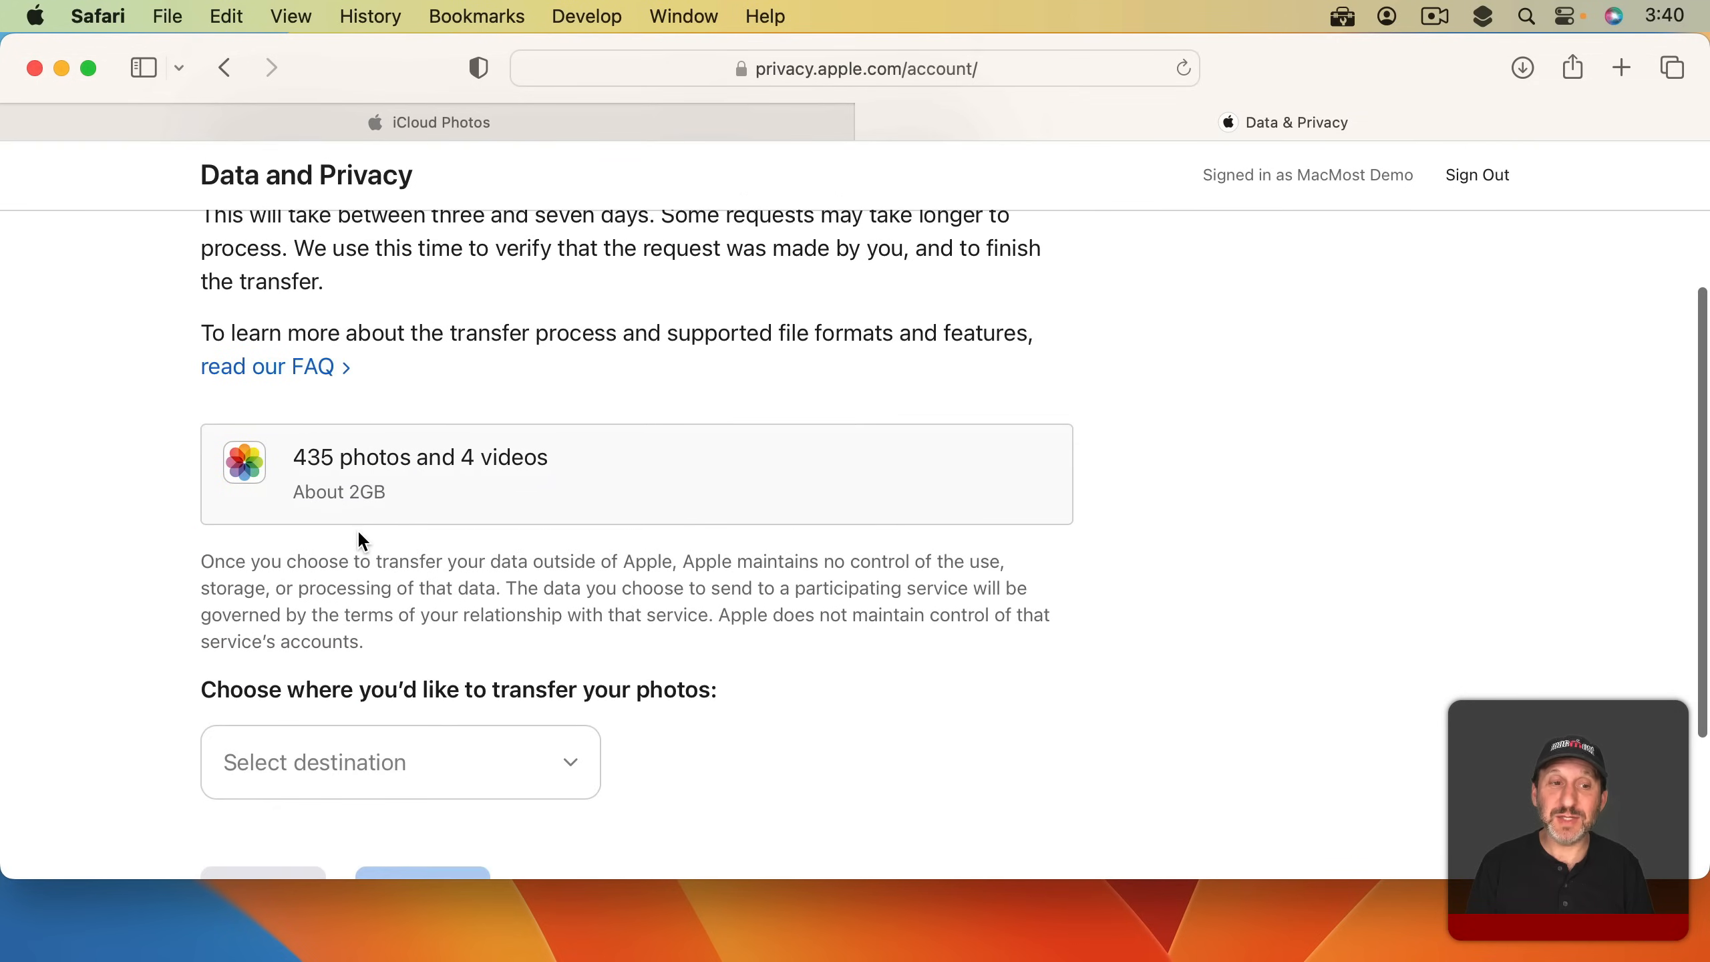
{"action": "scroll", "coordinate": [382, 605], "scroll_direction": "down", "scroll_amount": 1}
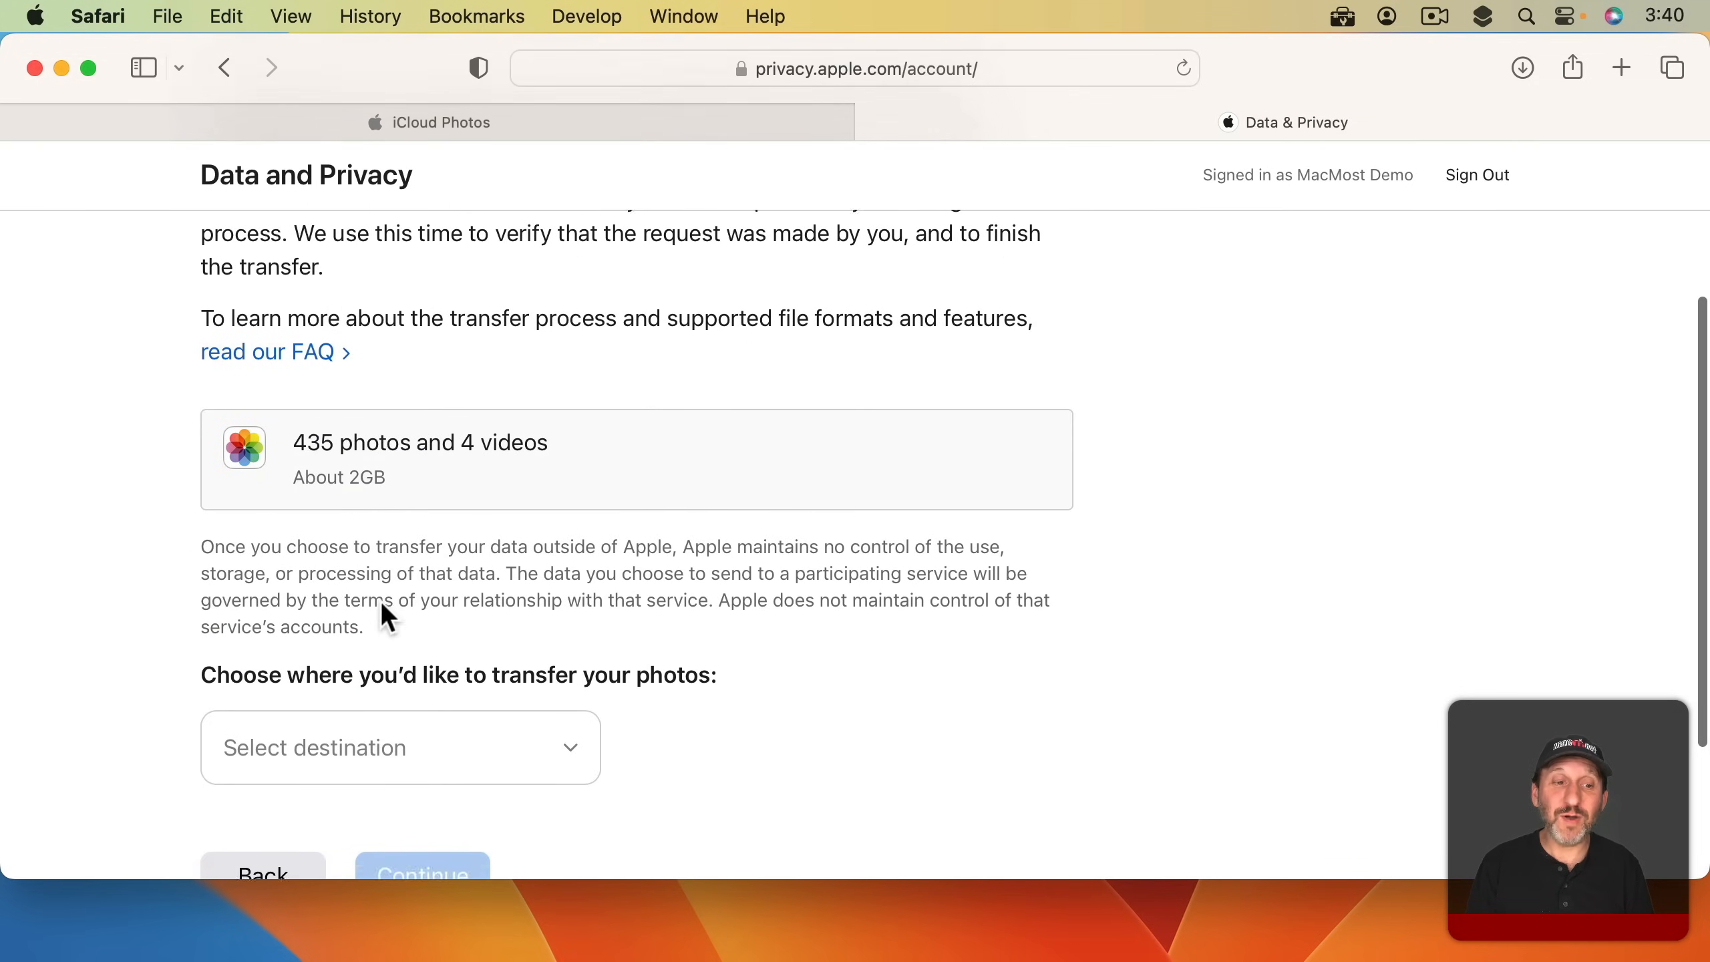
{"action": "scroll", "coordinate": [380, 600], "scroll_direction": "down", "scroll_amount": 4}
{"action": "left_click", "coordinate": [347, 569]}
{"action": "left_click", "coordinate": [314, 581]}
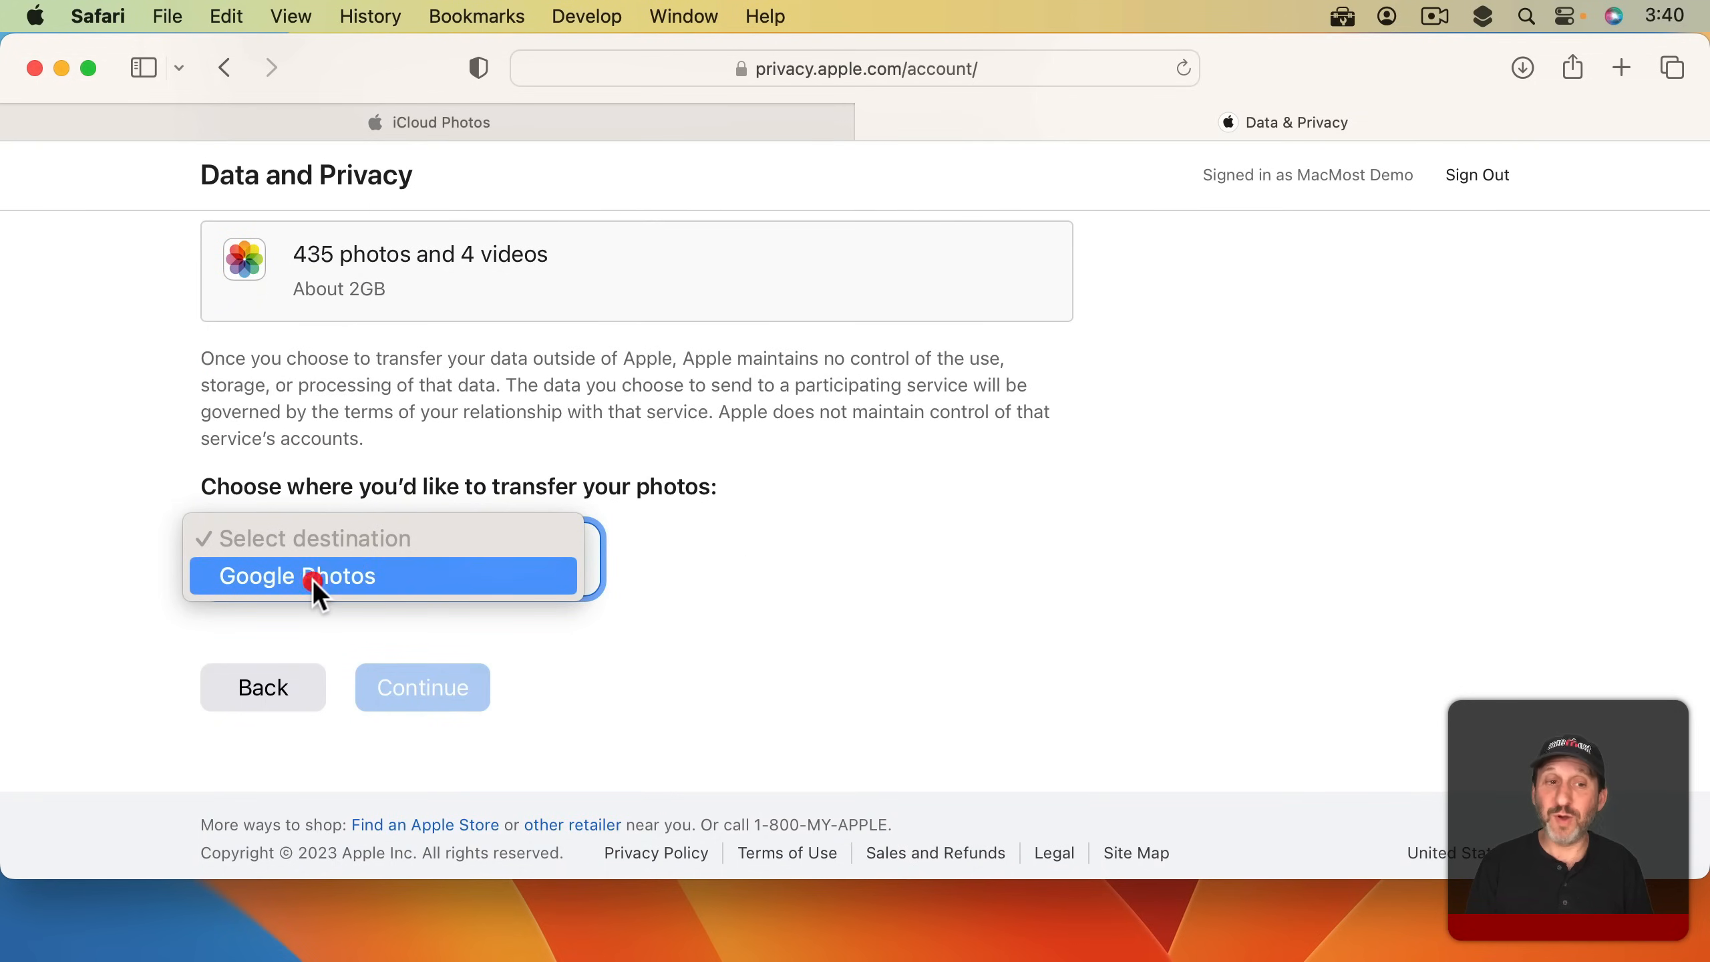